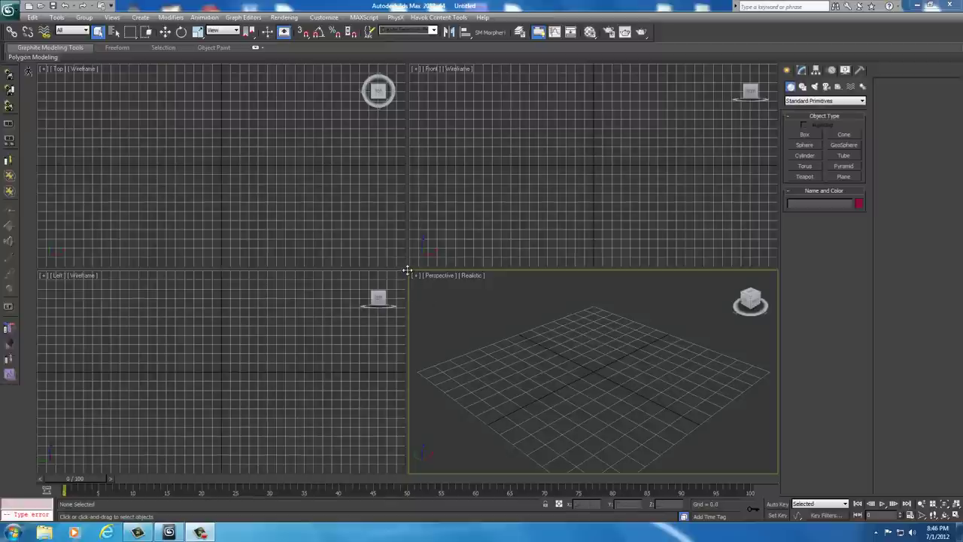
Step: Enlarge the Perspective viewport relative to the other three views
{"action": "left_click_drag", "start_coordinate": [406, 268], "coordinate": [317, 238]}
{"action": "middle_click_drag", "start_coordinate": [389, 313], "coordinate": [391, 314]}
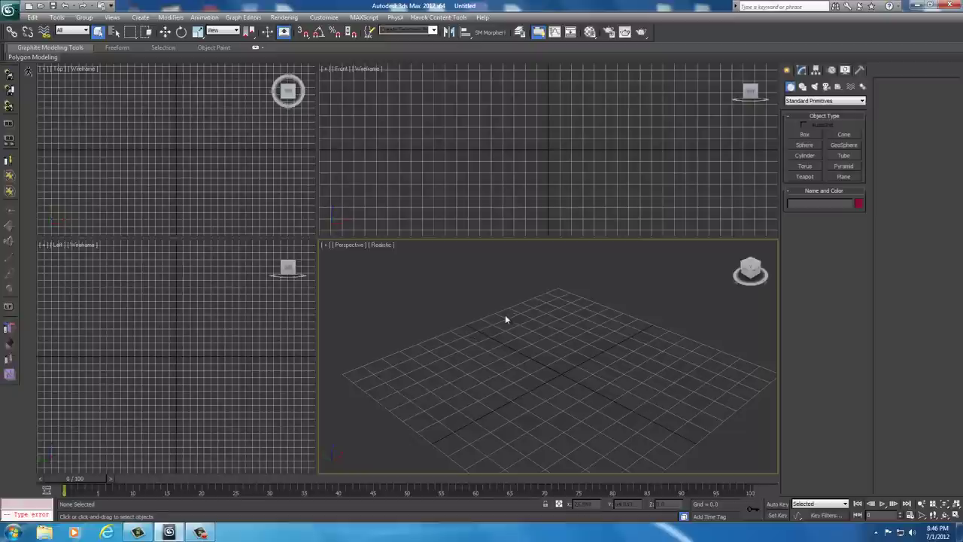
{"action": "middle_click_drag", "start_coordinate": [529, 347], "coordinate": [525, 346]}
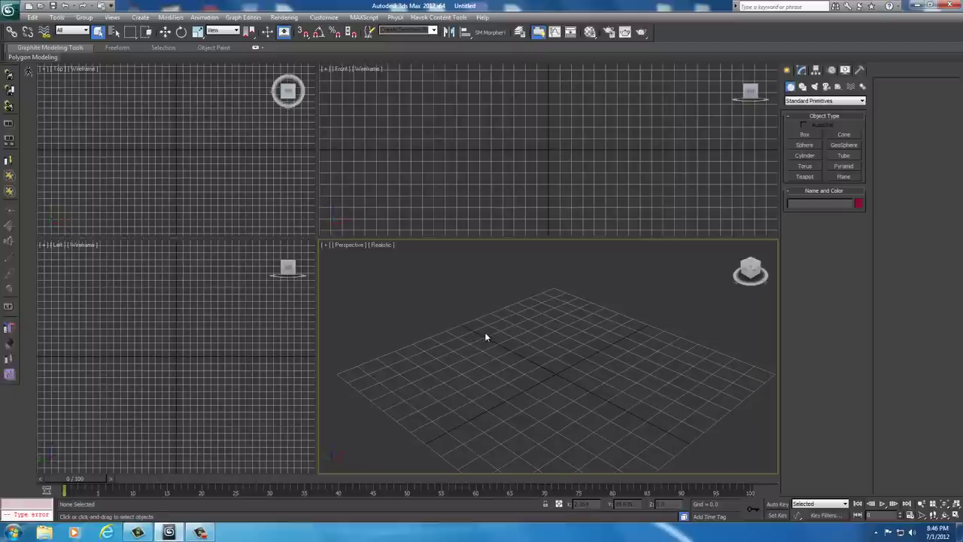
Step: Import the femalebody_0 NIF file from the Base Body Mesh folder, with the Skyrim game setting and Import Skeleton enabled
{"action": "left_click", "coordinate": [9, 10]}
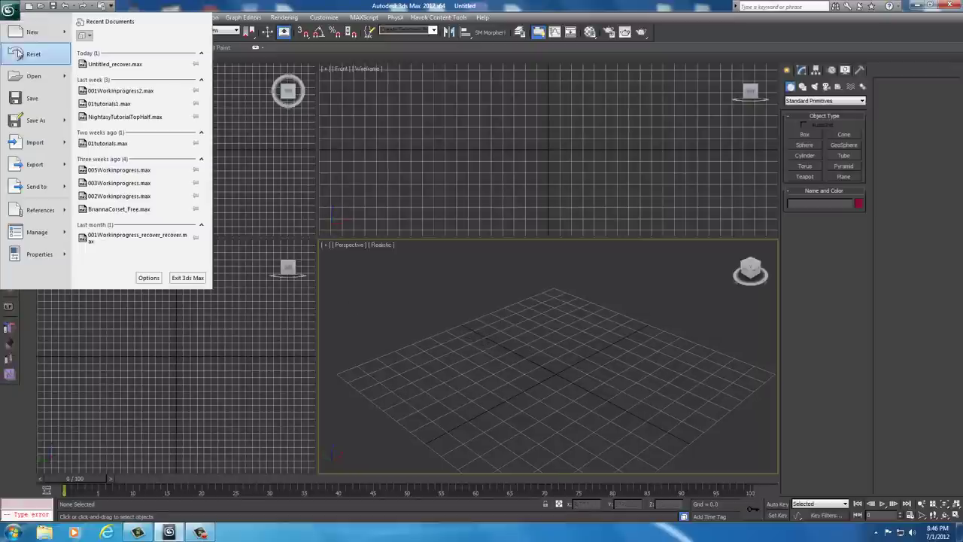
{"action": "left_click", "coordinate": [33, 142]}
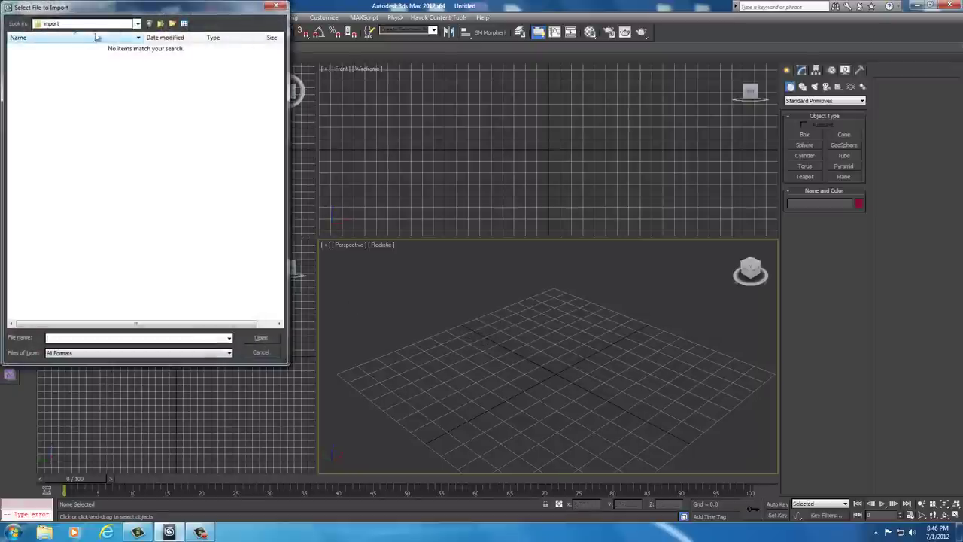
{"action": "left_click", "coordinate": [137, 23]}
{"action": "scroll", "coordinate": [72, 226], "scroll_direction": "down", "scroll_amount": 5}
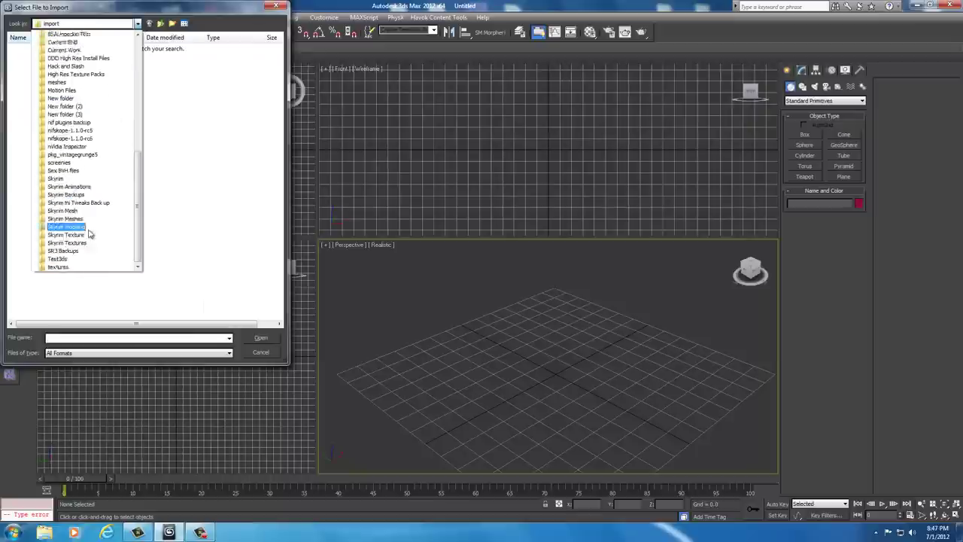
{"action": "left_click", "coordinate": [71, 226]}
{"action": "double_click", "coordinate": [28, 63]}
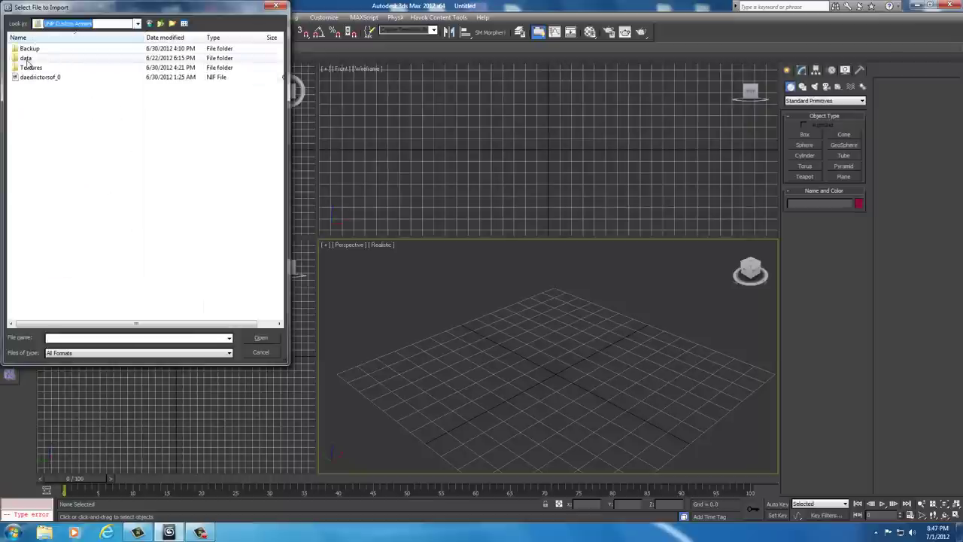
{"action": "double_click", "coordinate": [33, 49]}
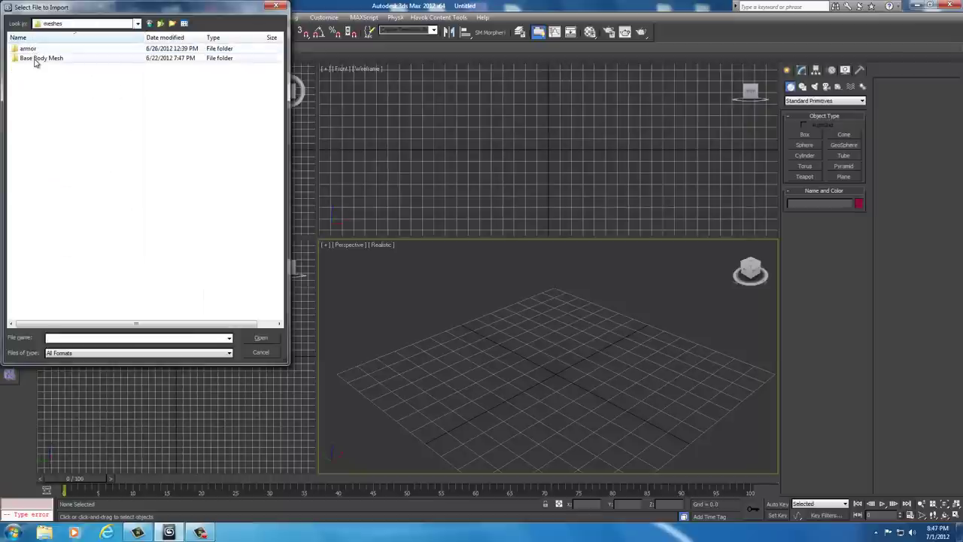
{"action": "double_click", "coordinate": [35, 59]}
{"action": "left_click", "coordinate": [37, 48]}
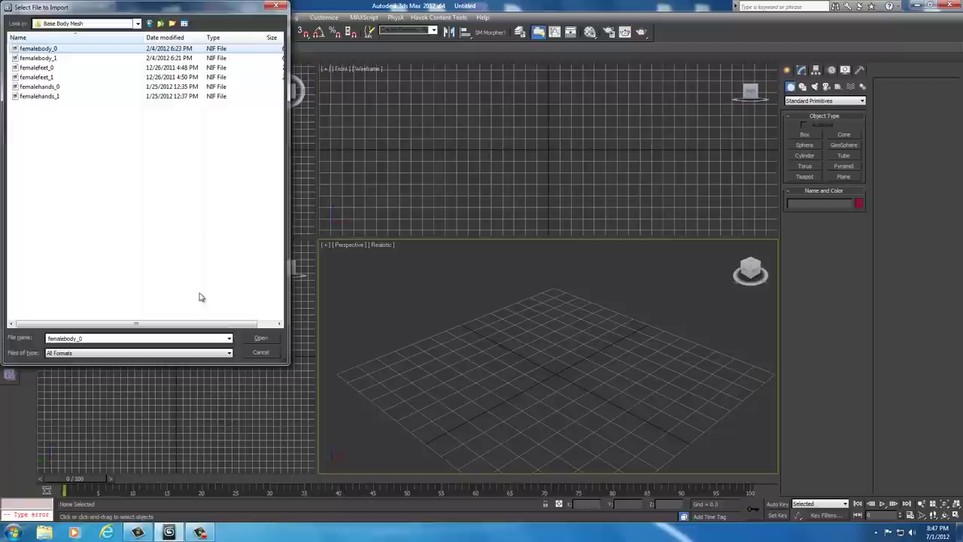
{"action": "left_click", "coordinate": [259, 338]}
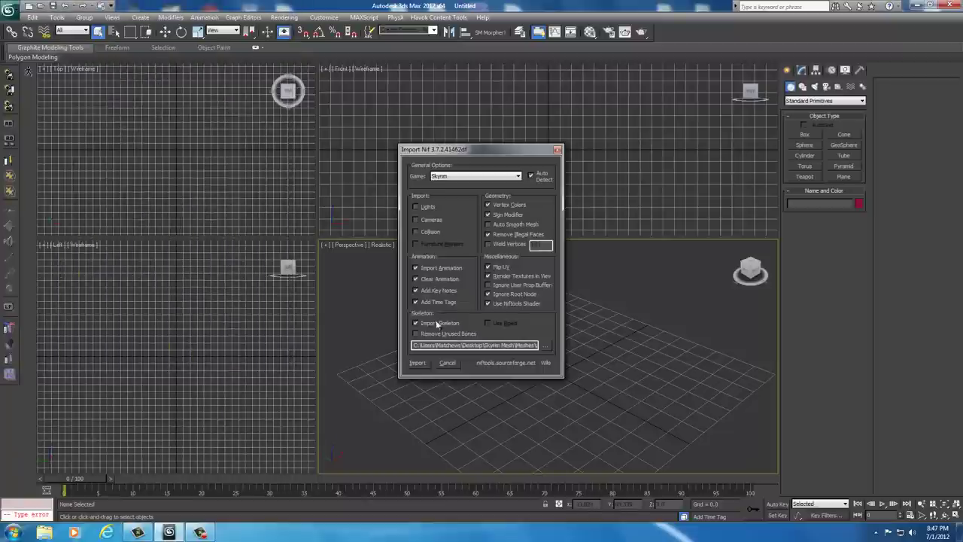
{"action": "left_click", "coordinate": [416, 363]}
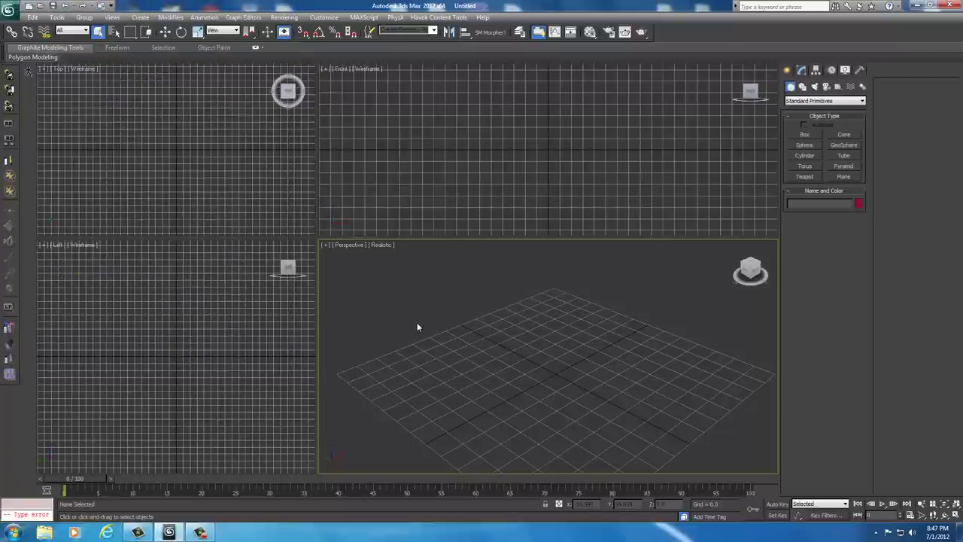
Step: Hide everything except the selected body mesh and freeze the mesh as a reference
{"action": "left_click", "coordinate": [749, 277]}
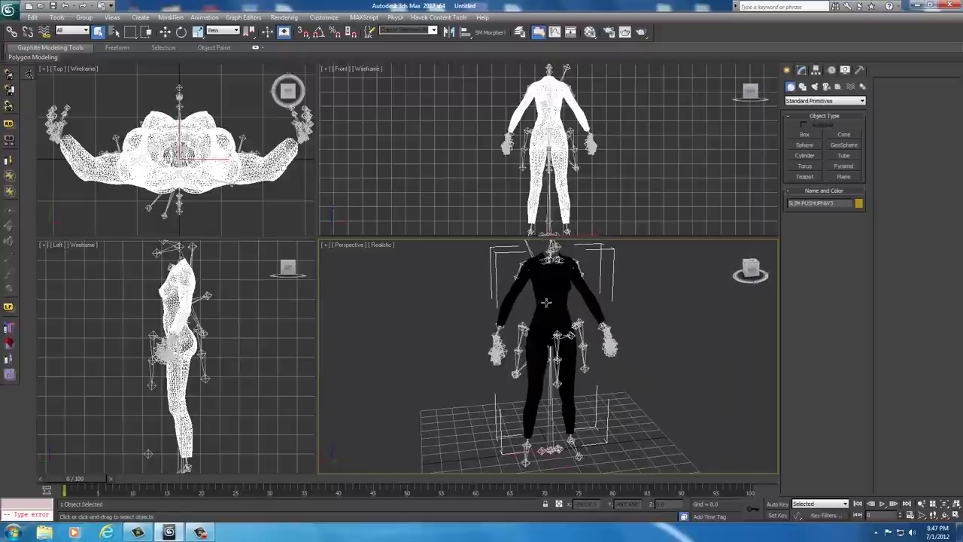
{"action": "right_click", "coordinate": [553, 300]}
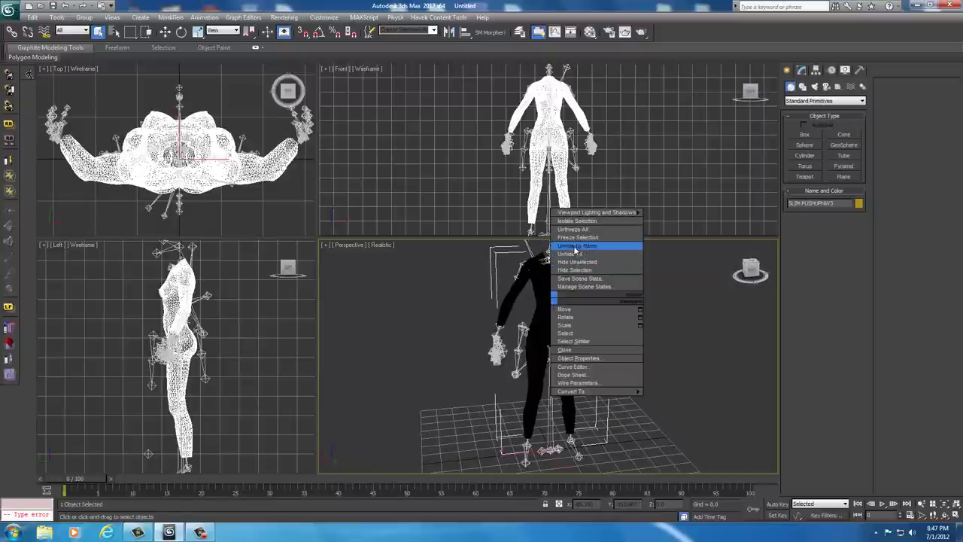
{"action": "left_click", "coordinate": [577, 262]}
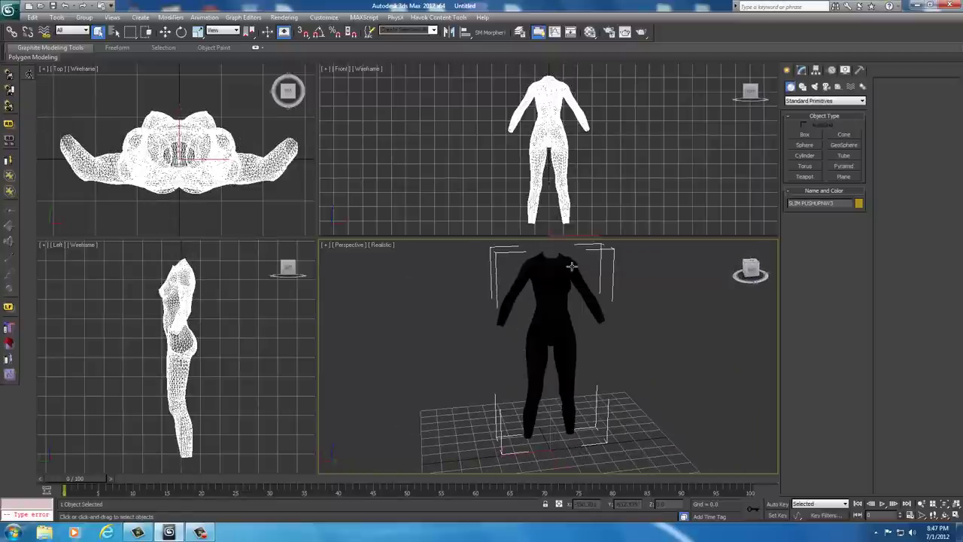
{"action": "right_click", "coordinate": [550, 302]}
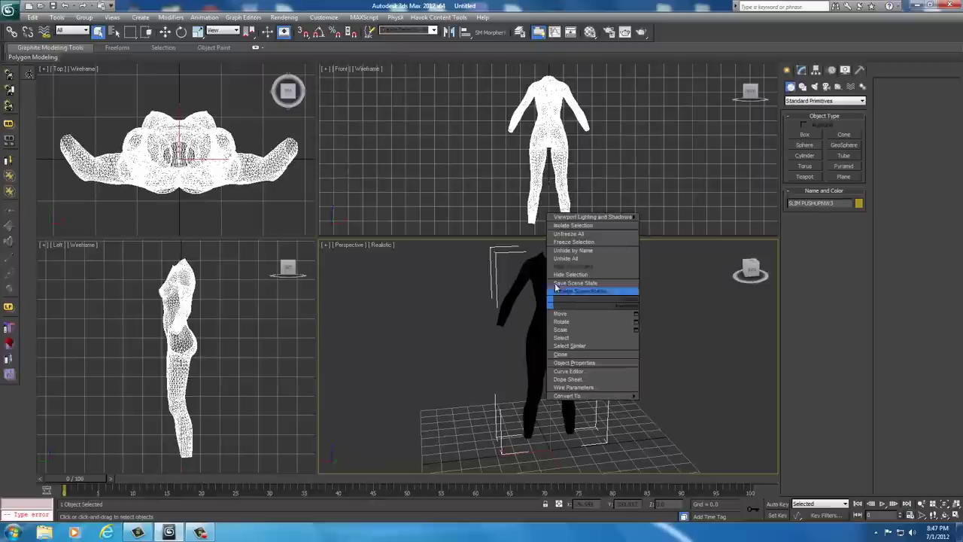
{"action": "left_click", "coordinate": [574, 242]}
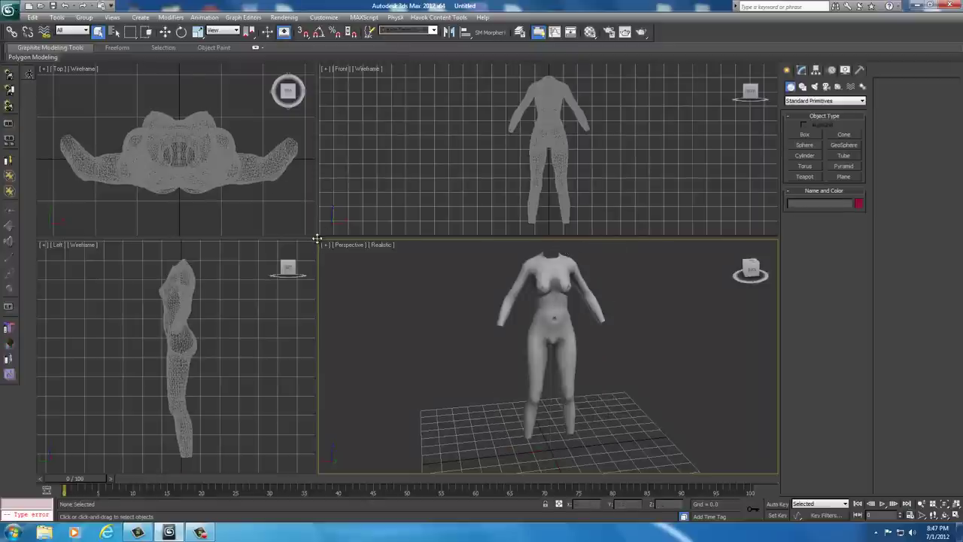
Step: Adjust the viewport division and maximize the Front view around the body's torso
{"action": "left_click_drag", "start_coordinate": [316, 239], "coordinate": [340, 300]}
{"action": "left_click", "coordinate": [402, 219]}
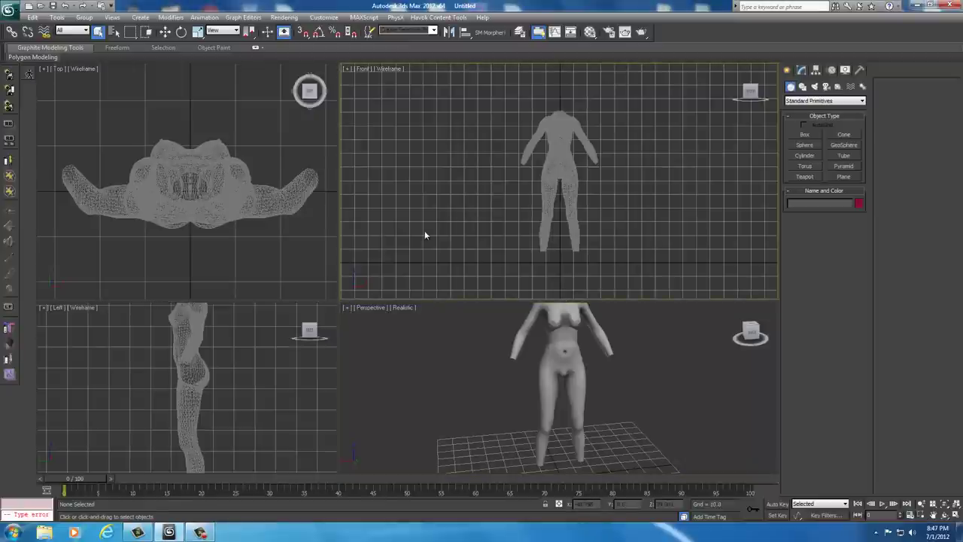
{"action": "key", "text": "alt+w"}
{"action": "scroll", "coordinate": [422, 230], "scroll_direction": "up", "scroll_amount": 5}
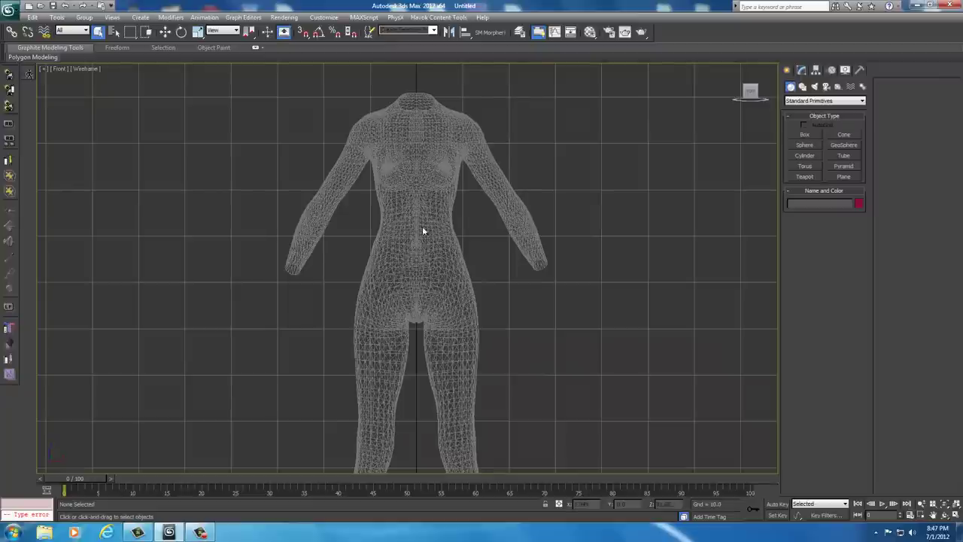
{"action": "scroll", "coordinate": [422, 226], "scroll_direction": "up", "scroll_amount": 3}
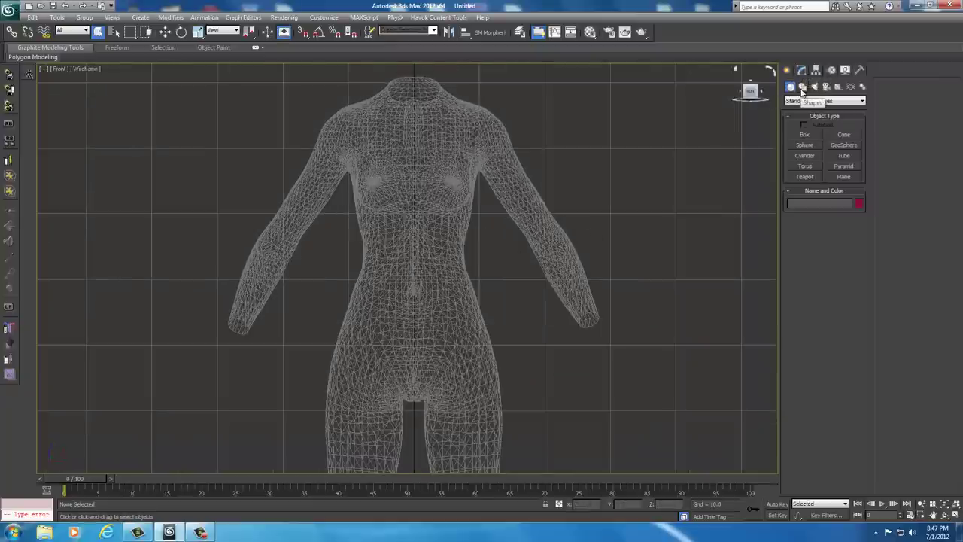
Step: Draw a closed six-point Line over the torso, from the crotch to both shoulders and across the neck base, about 46 units tall
{"action": "left_click", "coordinate": [803, 88]}
{"action": "left_click", "coordinate": [812, 143]}
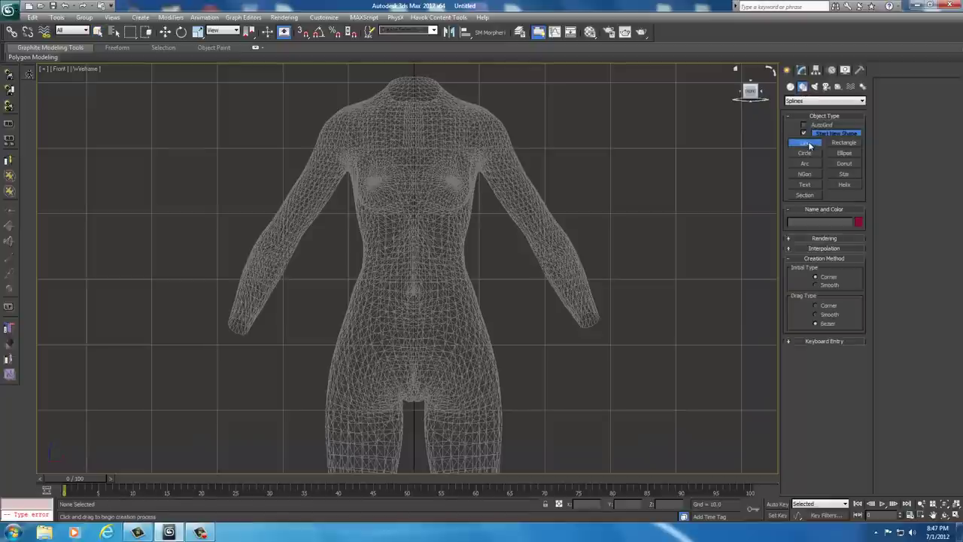
{"action": "left_click", "coordinate": [404, 404]}
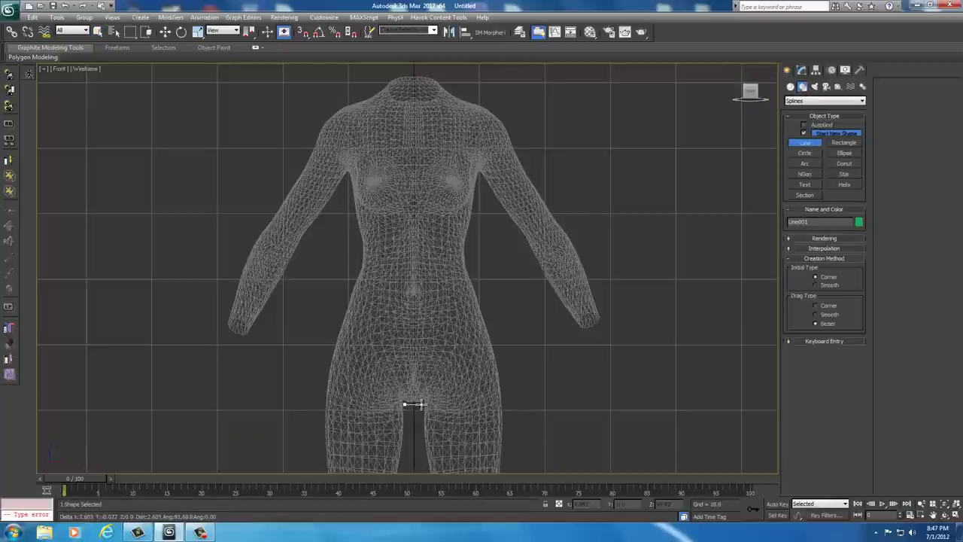
{"action": "left_click", "coordinate": [476, 101]}
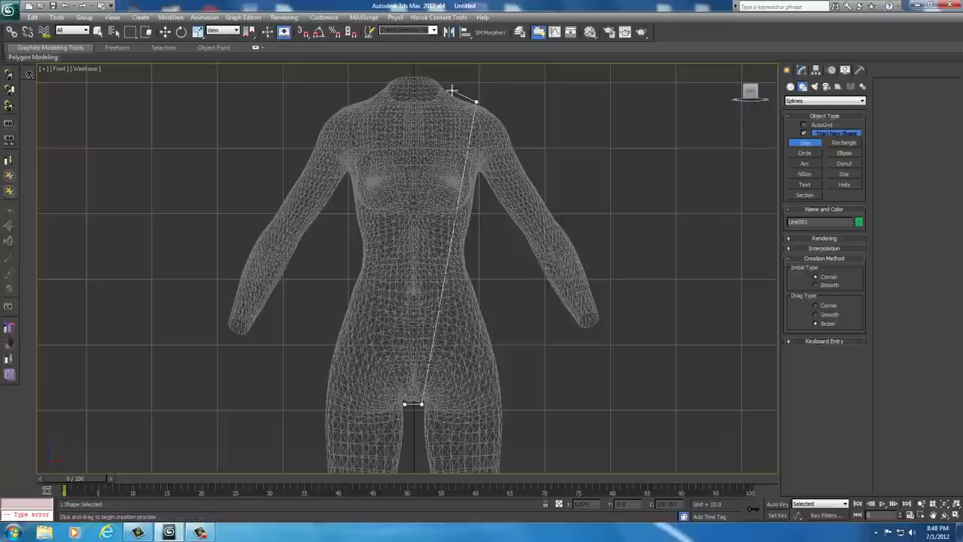
{"action": "left_click", "coordinate": [451, 90]}
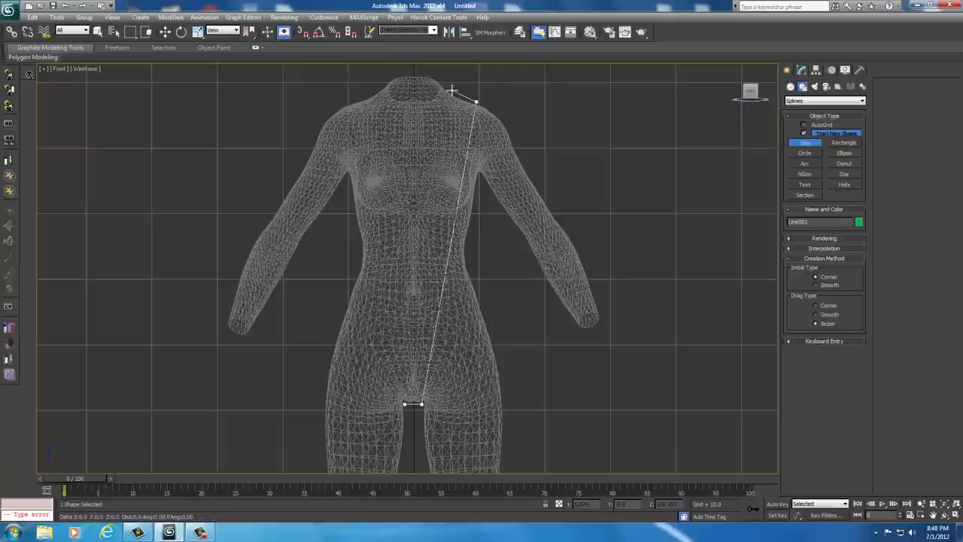
{"action": "left_click", "coordinate": [377, 90]}
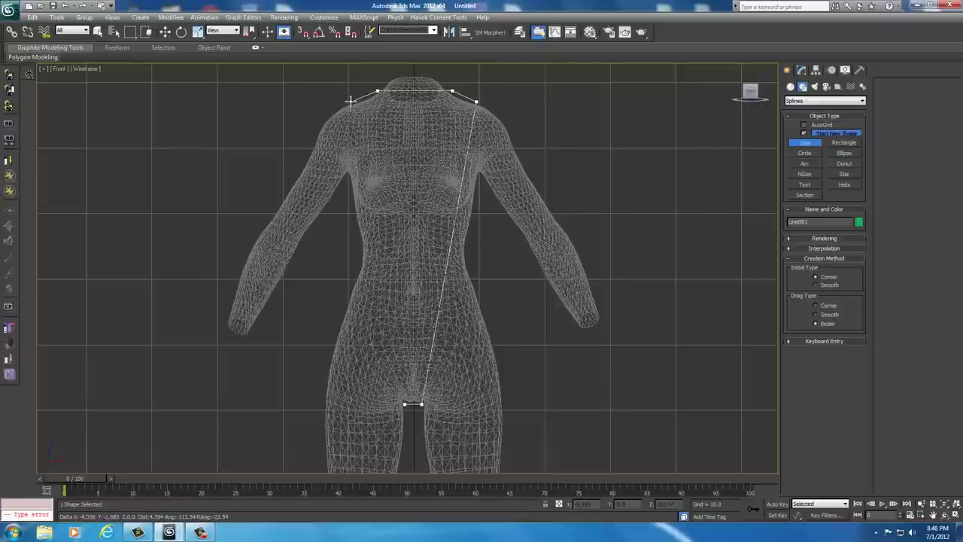
{"action": "left_click", "coordinate": [350, 100]}
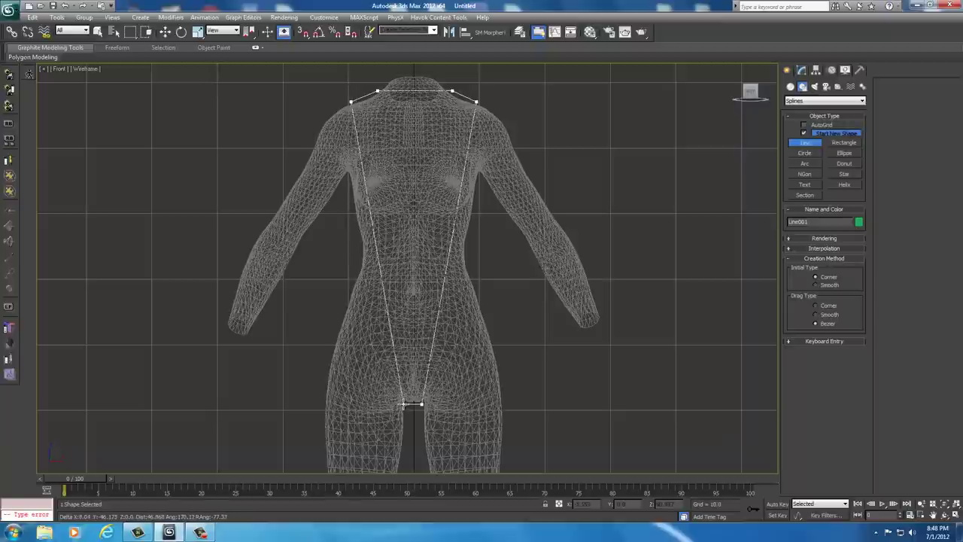
{"action": "left_click", "coordinate": [404, 405]}
{"action": "left_click", "coordinate": [462, 295]}
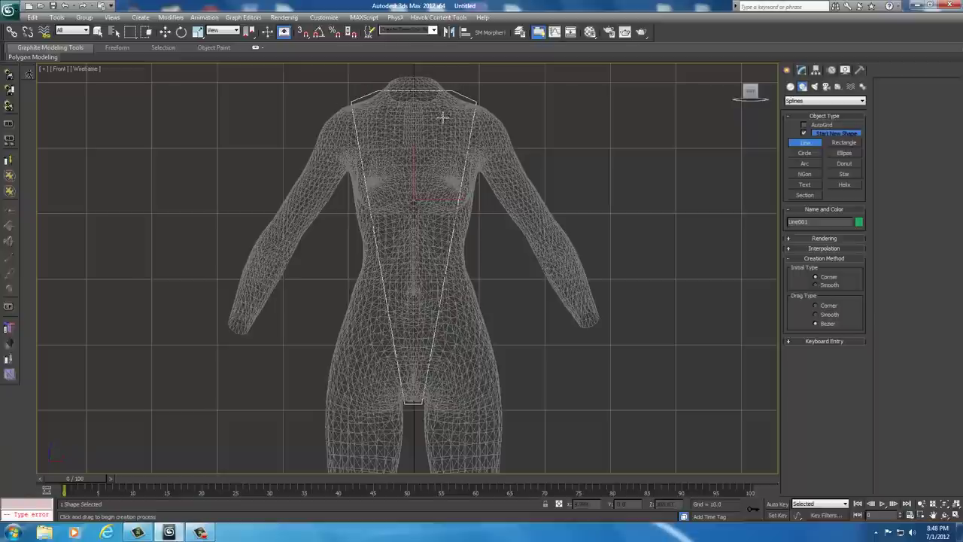
Step: Clone the torso outline spline as an independent copy named Line002
{"action": "right_click", "coordinate": [458, 200]}
{"action": "right_click", "coordinate": [458, 202]}
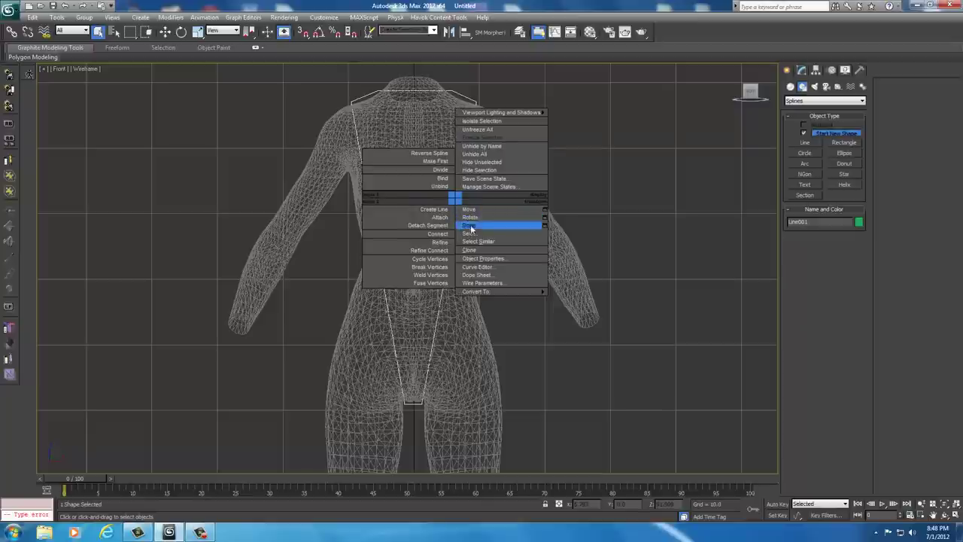
{"action": "left_click", "coordinate": [471, 251]}
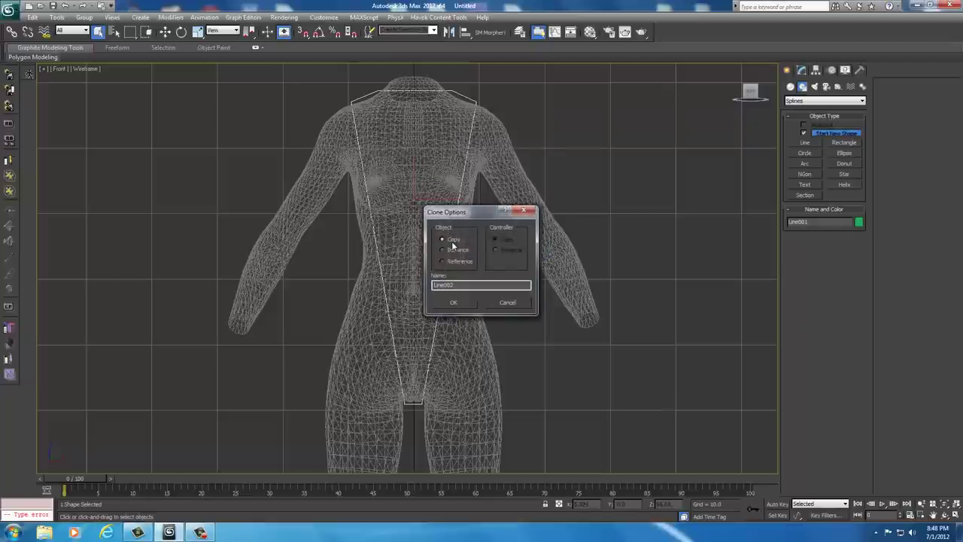
{"action": "left_click", "coordinate": [453, 301]}
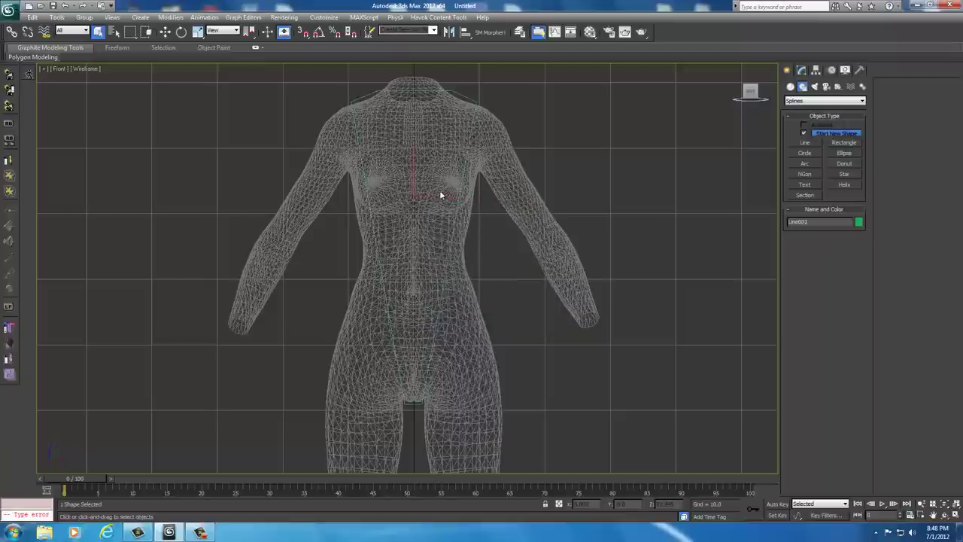
Step: Rotate the copied outline spline to 180 degrees about the Z axis
{"action": "right_click", "coordinate": [440, 185]}
{"action": "left_click", "coordinate": [456, 204]}
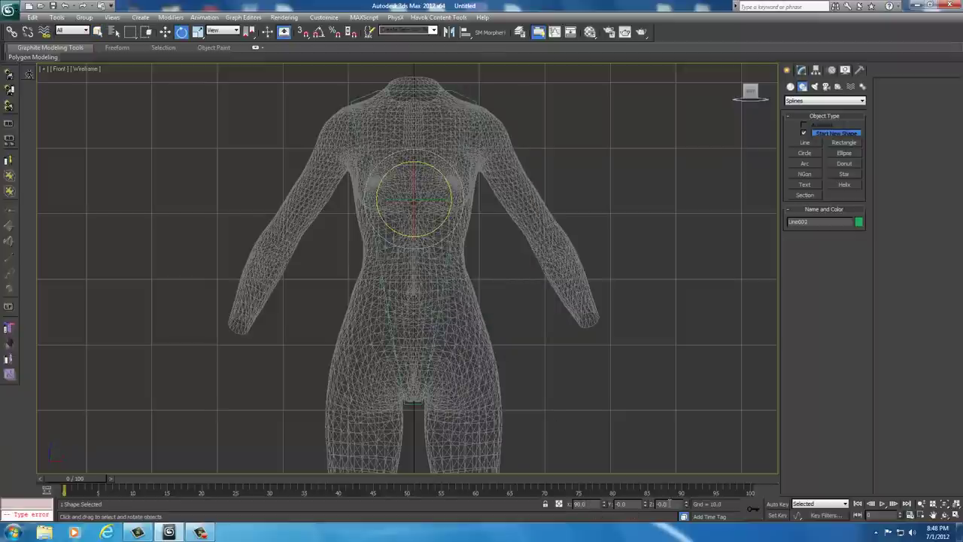
{"action": "double_click", "coordinate": [662, 504]}
{"action": "type", "text": "18"}
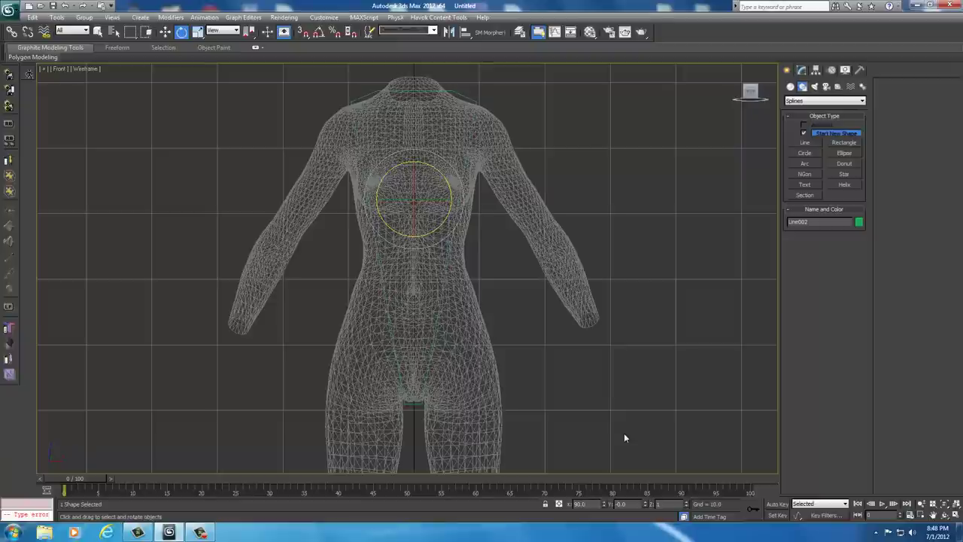
{"action": "type", "text": "0"}
{"action": "key", "text": "Return"}
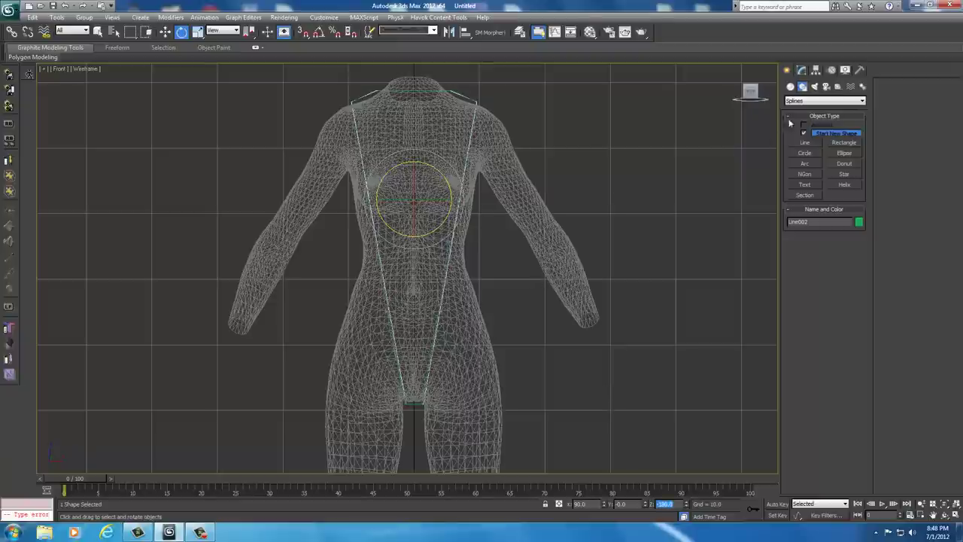
Step: In vertex editing of the copied outline Line002, nudge the right neck vertex about 0.4 units outward and the right shoulder vertex slightly inward
{"action": "left_click", "coordinate": [802, 70]}
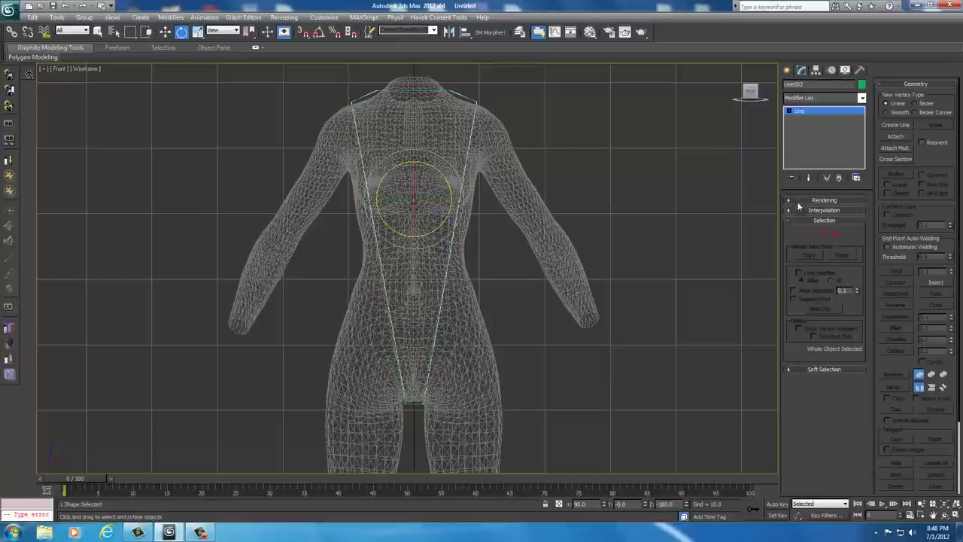
{"action": "left_click", "coordinate": [813, 234]}
{"action": "scroll", "coordinate": [530, 239], "scroll_direction": "up", "scroll_amount": 4}
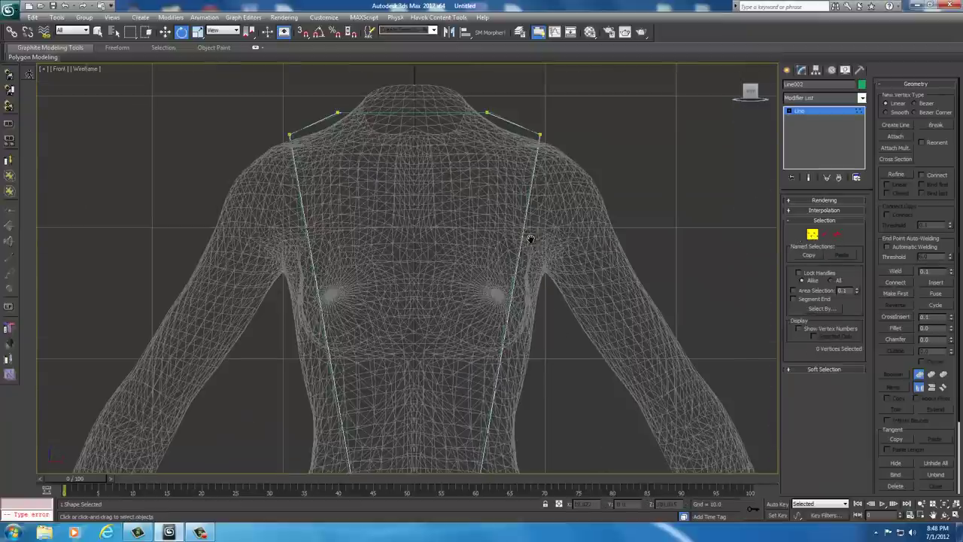
{"action": "middle_click_drag", "start_coordinate": [552, 195], "coordinate": [534, 261]}
{"action": "scroll", "coordinate": [531, 206], "scroll_direction": "up", "scroll_amount": 3}
{"action": "middle_click_drag", "start_coordinate": [515, 172], "coordinate": [479, 272]}
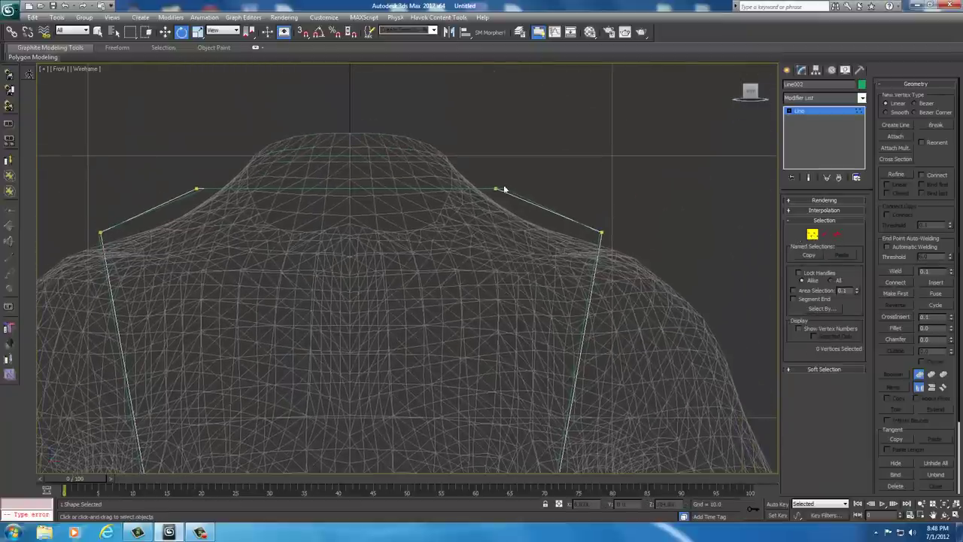
{"action": "left_click", "coordinate": [496, 188]}
{"action": "right_click", "coordinate": [494, 185]}
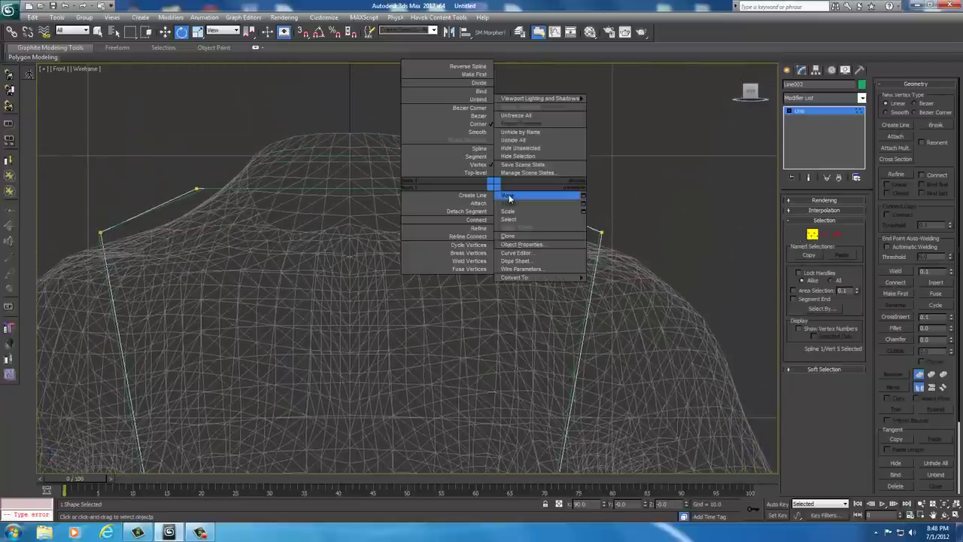
{"action": "left_click", "coordinate": [509, 197]}
{"action": "left_click_drag", "start_coordinate": [521, 190], "coordinate": [529, 192]}
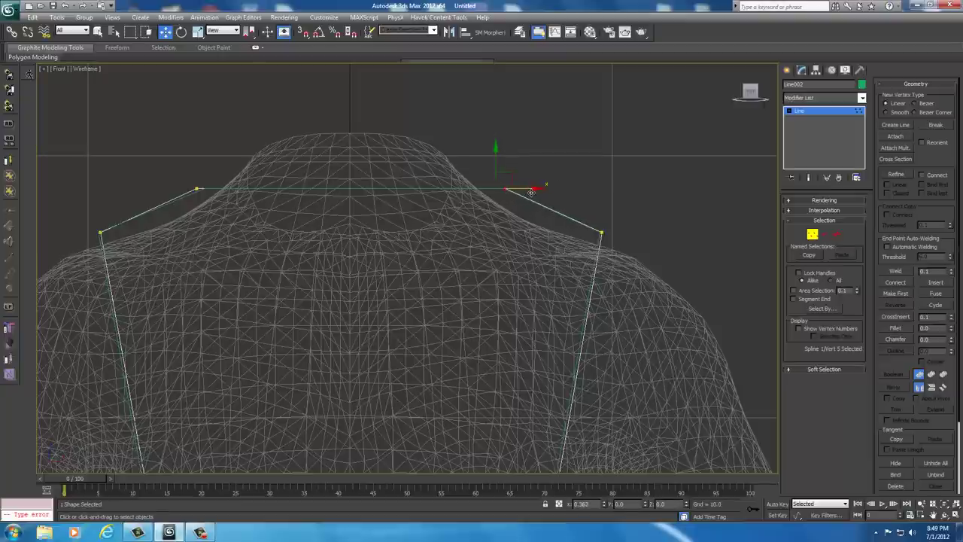
{"action": "left_click", "coordinate": [603, 234]}
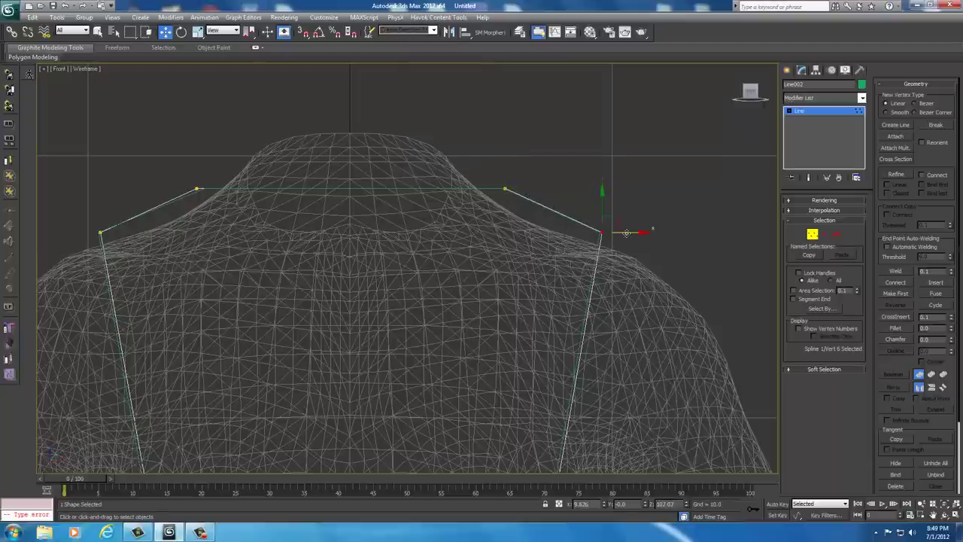
{"action": "left_click_drag", "start_coordinate": [626, 232], "coordinate": [624, 232]}
Step: Nudge the copied outline's left neck vertex inward along X to about -5.5
{"action": "middle_click_drag", "start_coordinate": [302, 226], "coordinate": [384, 232]}
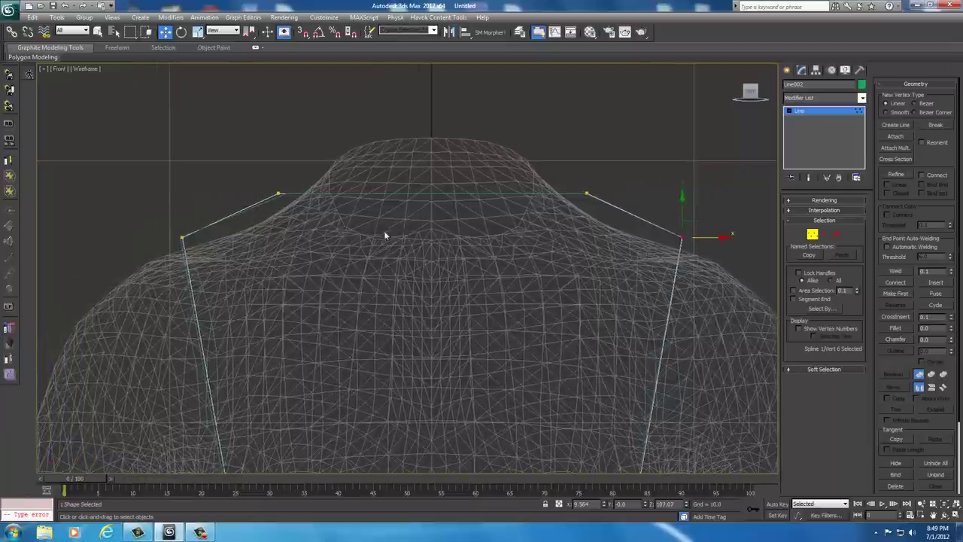
{"action": "left_click", "coordinate": [279, 194]}
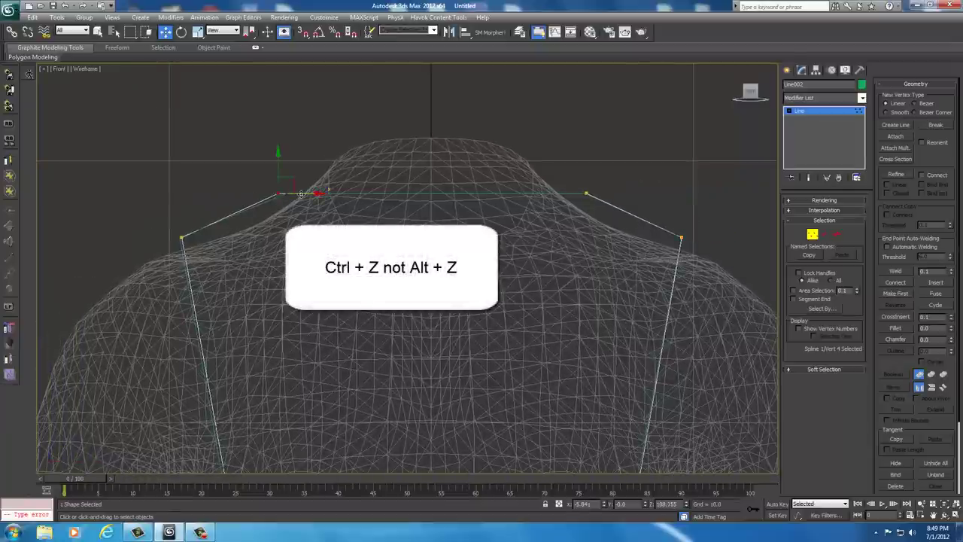
{"action": "left_click_drag", "start_coordinate": [300, 194], "coordinate": [309, 197]}
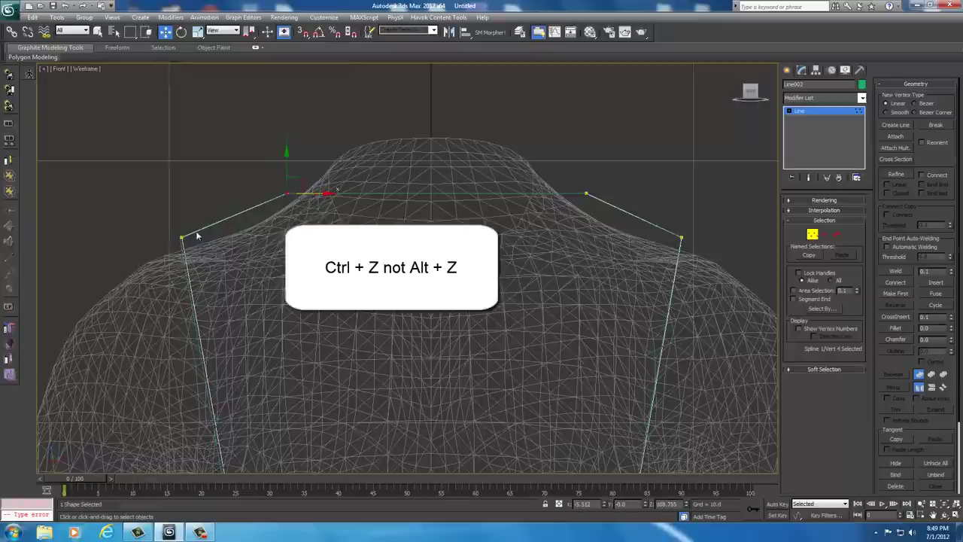
{"action": "left_click", "coordinate": [182, 237]}
Step: Nudge the two crotch vertices of Line002 along X, the left one outward and the right one inward to about 1.22
{"action": "scroll", "coordinate": [362, 299], "scroll_direction": "down", "scroll_amount": 5}
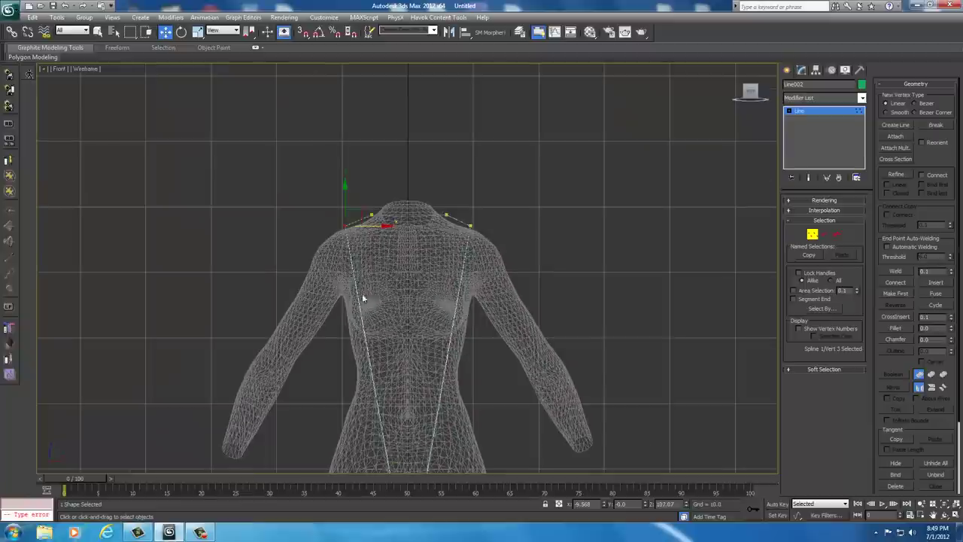
{"action": "middle_click_drag", "start_coordinate": [430, 386], "coordinate": [408, 209]}
{"action": "middle_click_drag", "start_coordinate": [416, 330], "coordinate": [455, 269]}
{"action": "scroll", "coordinate": [419, 262], "scroll_direction": "up", "scroll_amount": 5}
{"action": "left_click", "coordinate": [344, 315]}
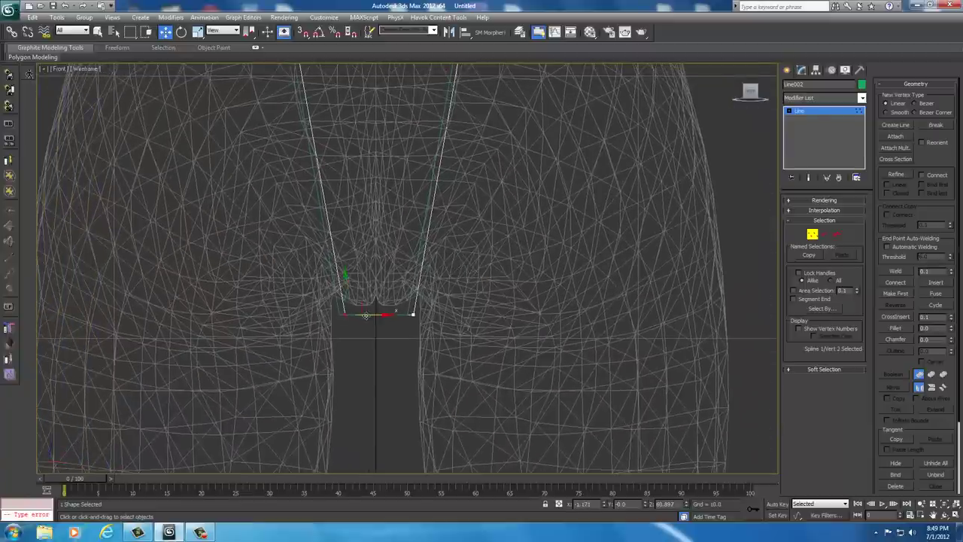
{"action": "left_click_drag", "start_coordinate": [364, 314], "coordinate": [357, 315]}
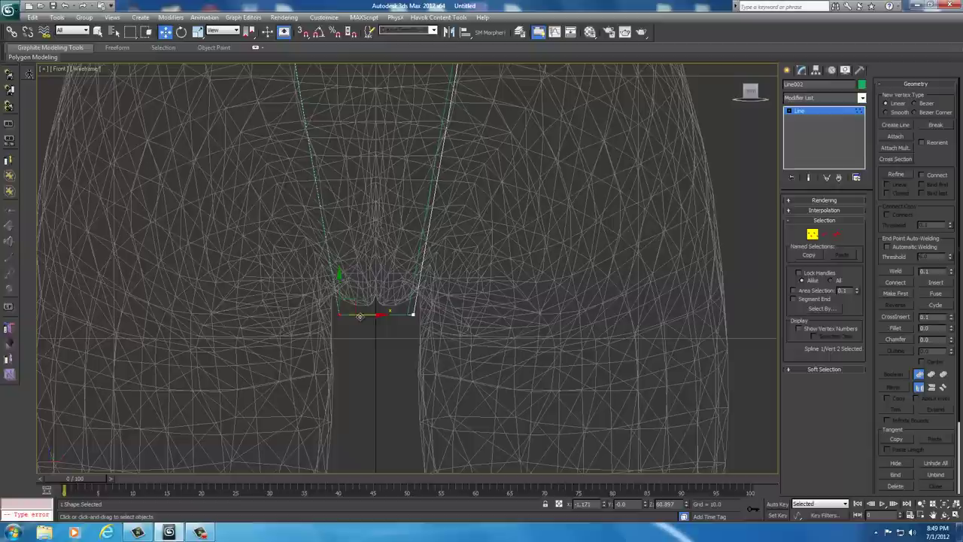
{"action": "left_click", "coordinate": [413, 316]}
{"action": "left_click_drag", "start_coordinate": [434, 316], "coordinate": [428, 317]}
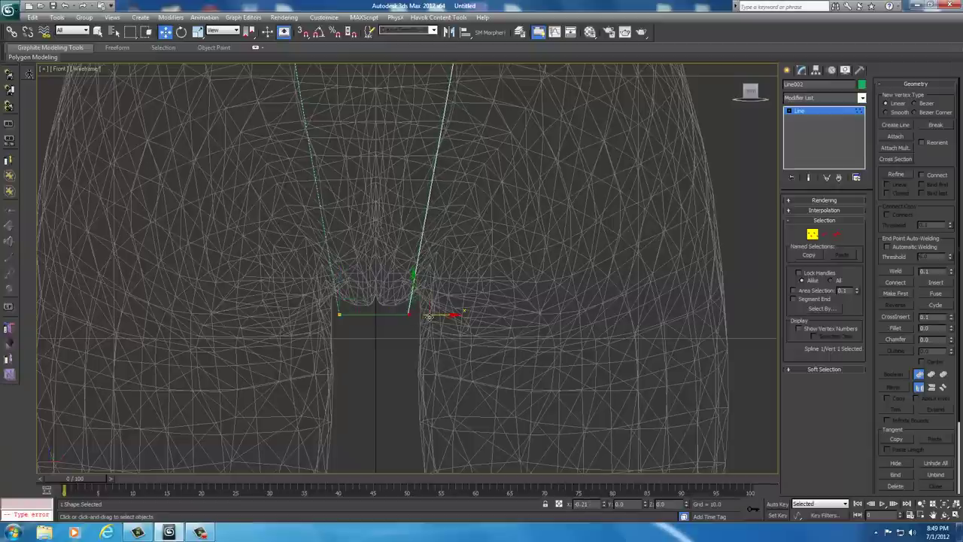
Step: Leave vertex editing and rotate Line002 to 0 degrees about the Z axis
{"action": "scroll", "coordinate": [461, 234], "scroll_direction": "down", "scroll_amount": 8}
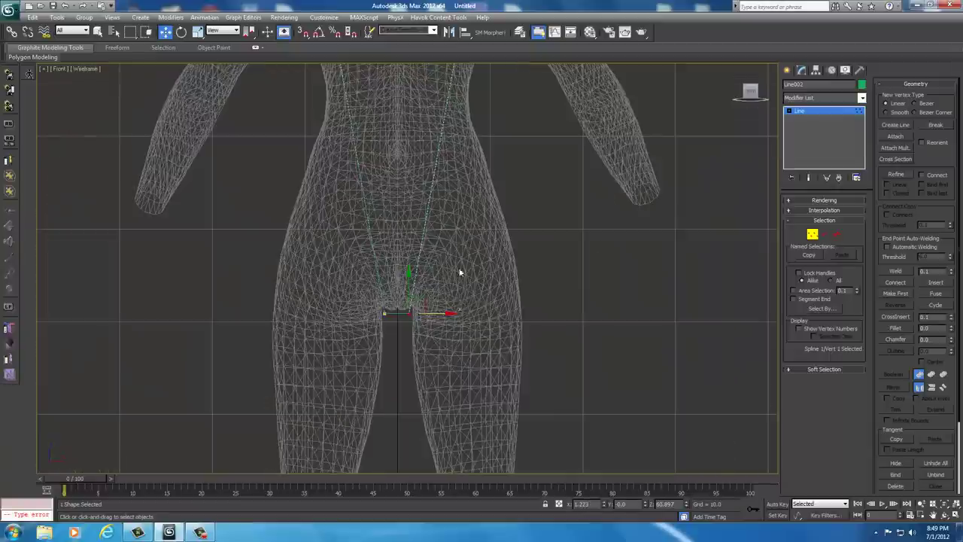
{"action": "middle_click_drag", "start_coordinate": [463, 329], "coordinate": [462, 362]}
{"action": "middle_click_drag", "start_coordinate": [480, 201], "coordinate": [474, 168]}
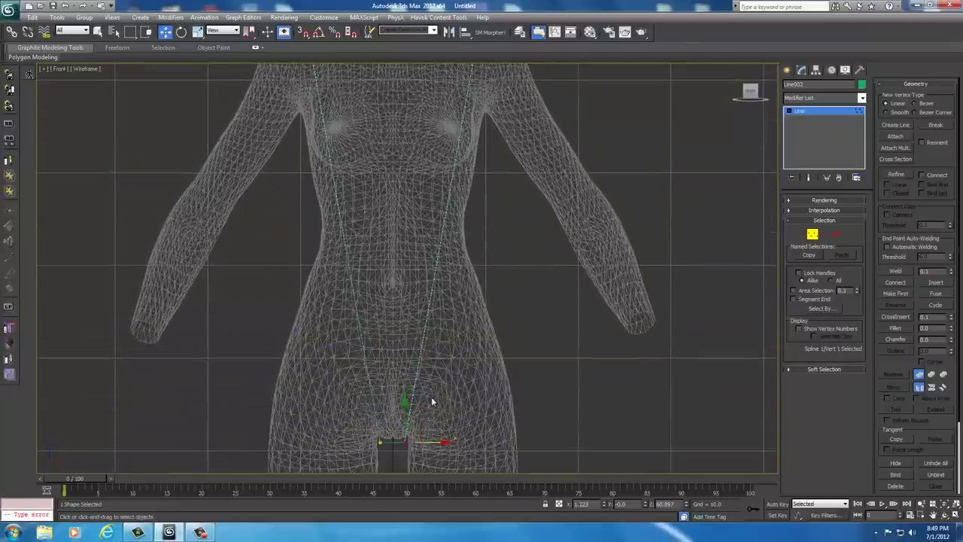
{"action": "middle_click_drag", "start_coordinate": [475, 202], "coordinate": [473, 372]}
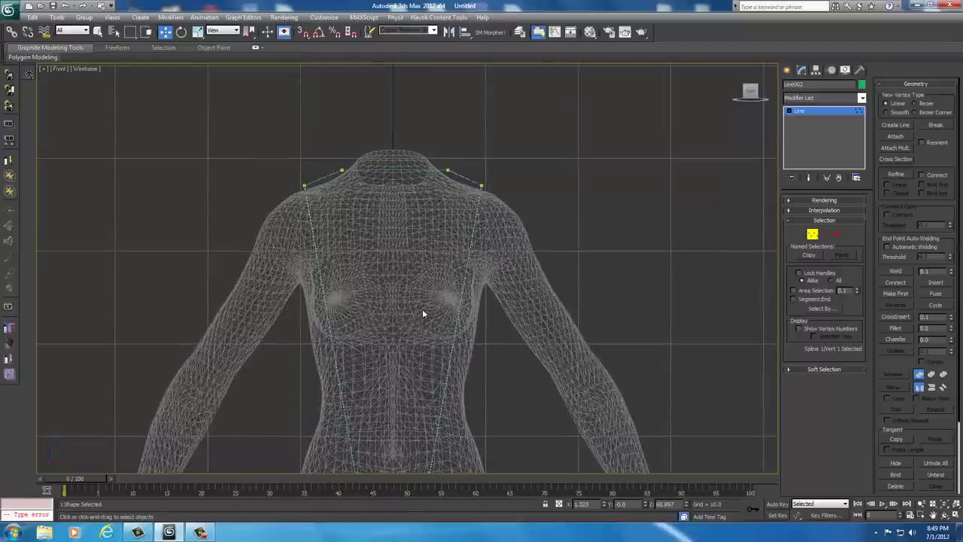
{"action": "middle_click_drag", "start_coordinate": [415, 333], "coordinate": [419, 266]}
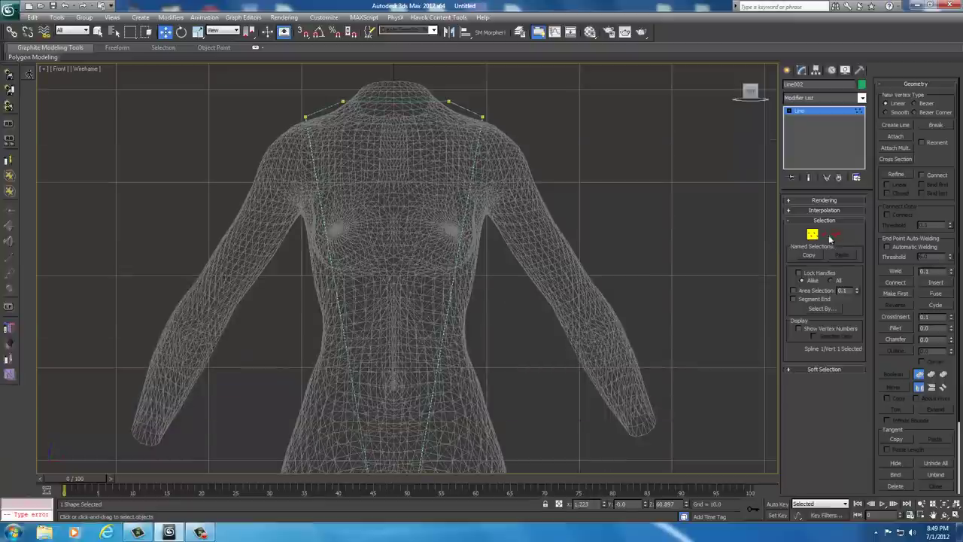
{"action": "left_click", "coordinate": [813, 234]}
{"action": "right_click", "coordinate": [386, 241]}
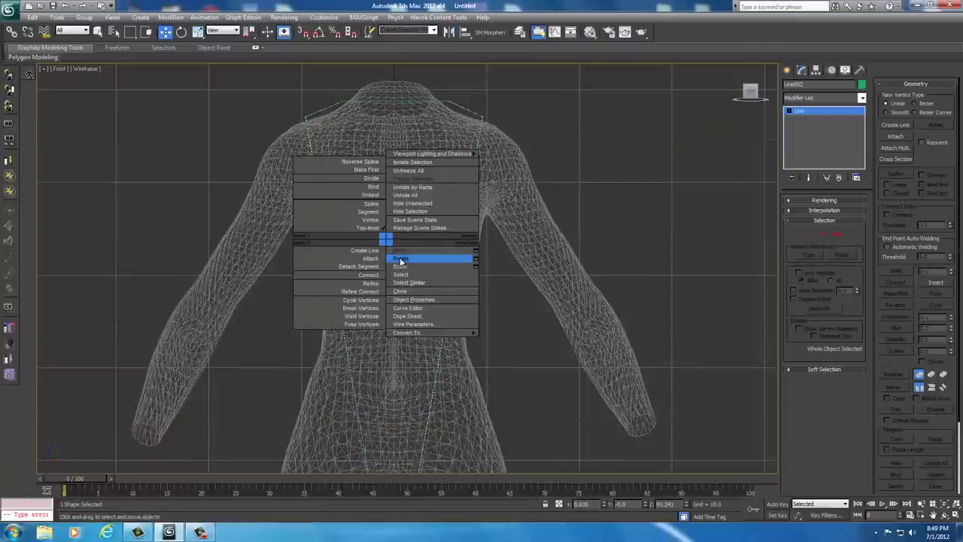
{"action": "left_click", "coordinate": [402, 259]}
{"action": "double_click", "coordinate": [666, 504]}
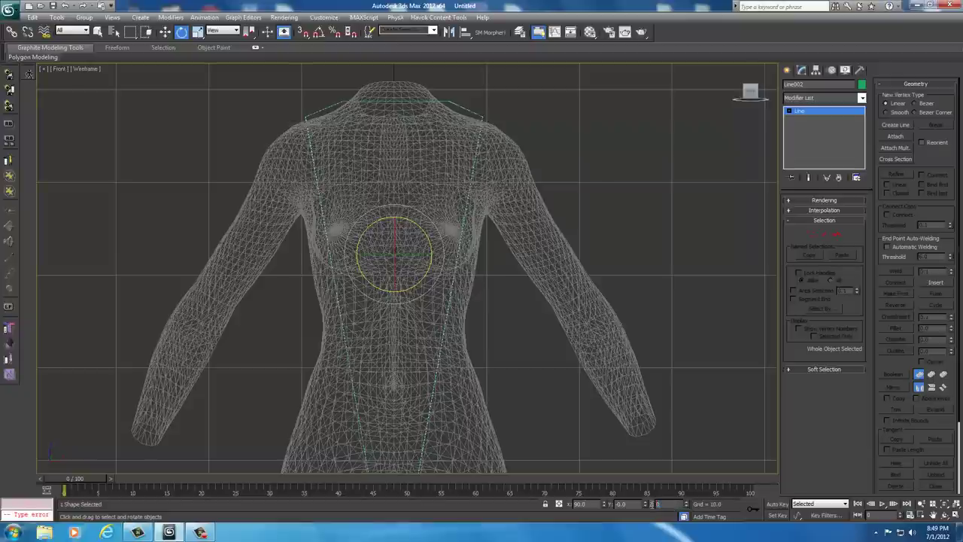
{"action": "key", "text": "Return"}
Step: Move both torso outlines horizontally off the body so they lie separately side by side, with Line001 at X about -46.5
{"action": "right_click", "coordinate": [398, 298]}
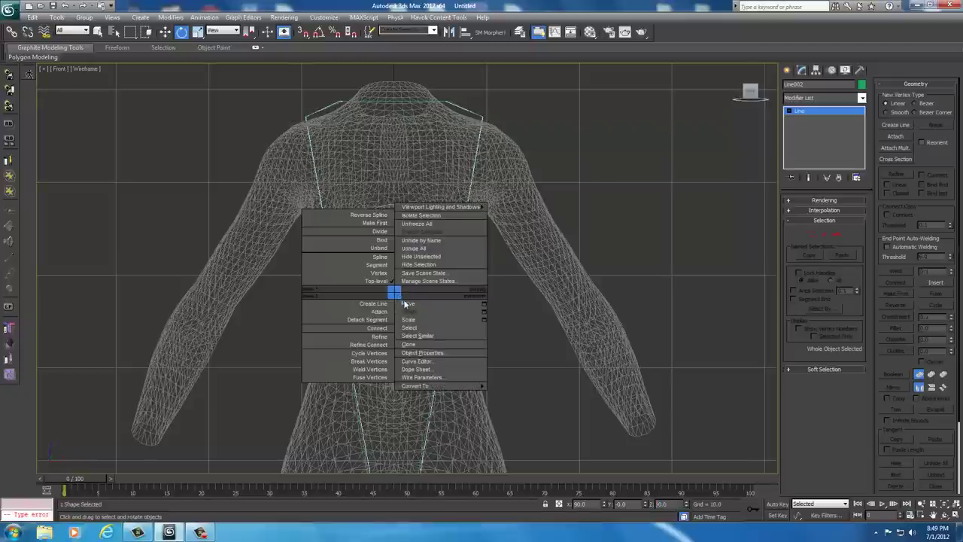
{"action": "left_click", "coordinate": [410, 306]}
{"action": "middle_click_drag", "start_coordinate": [430, 297], "coordinate": [580, 316]}
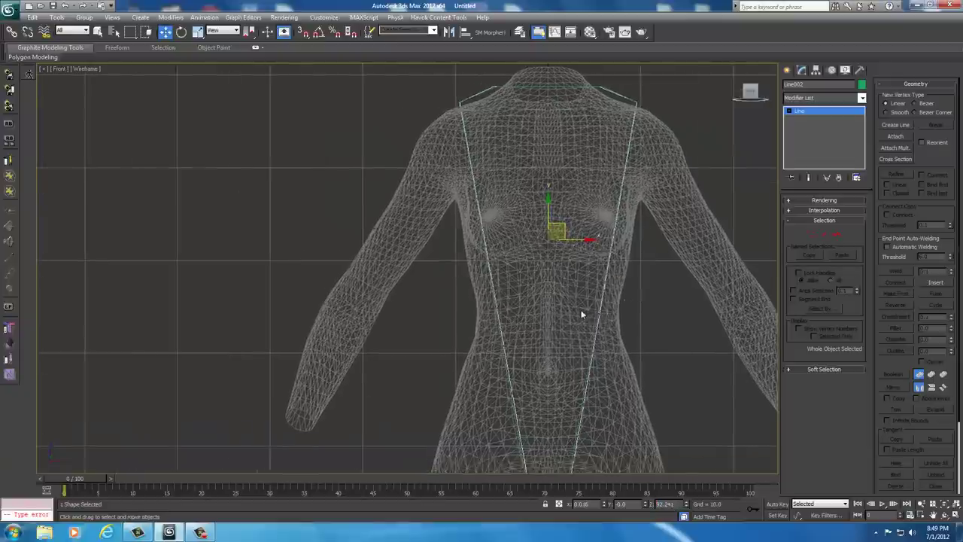
{"action": "scroll", "coordinate": [494, 258], "scroll_direction": "down", "scroll_amount": 5}
{"action": "mouse_move", "coordinate": [494, 258]}
{"action": "left_mouse_down"}
{"action": "mouse_move", "coordinate": [242, 258]}
{"action": "mouse_move", "coordinate": [499, 253]}
{"action": "mouse_move", "coordinate": [333, 264]}
{"action": "left_mouse_up"}
{"action": "middle_click_drag", "start_coordinate": [411, 283], "coordinate": [489, 274]}
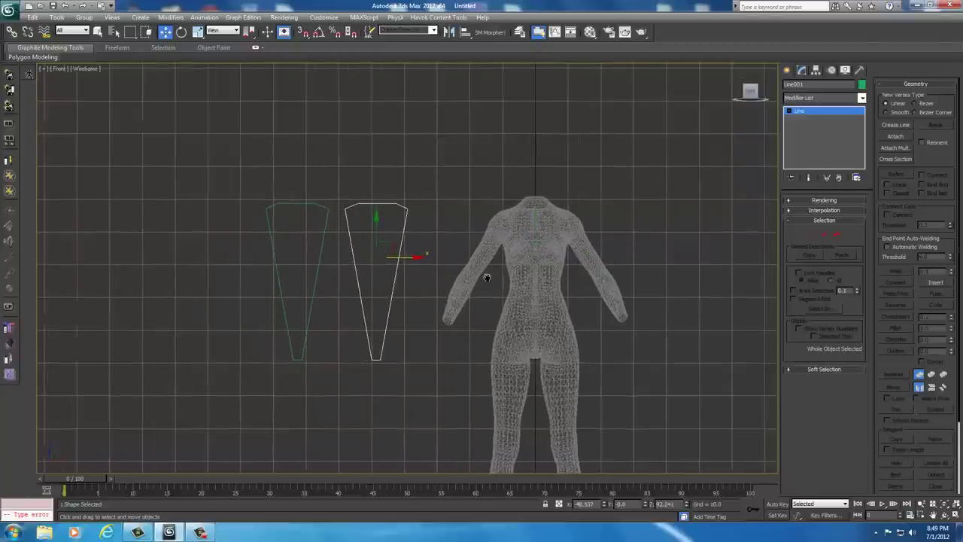
Step: Attach the other torso outline to Line001
{"action": "left_click", "coordinate": [895, 136]}
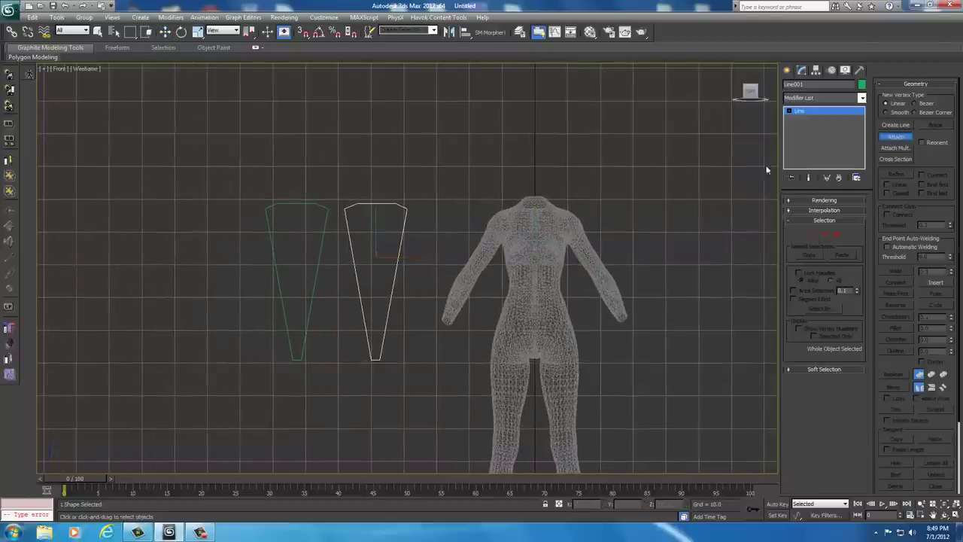
{"action": "left_click", "coordinate": [320, 254]}
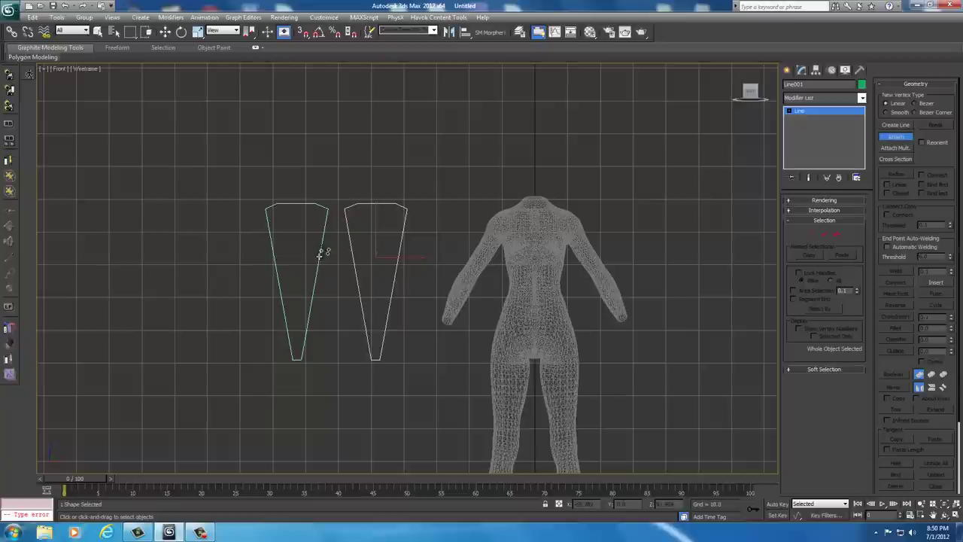
{"action": "left_click", "coordinate": [896, 137]}
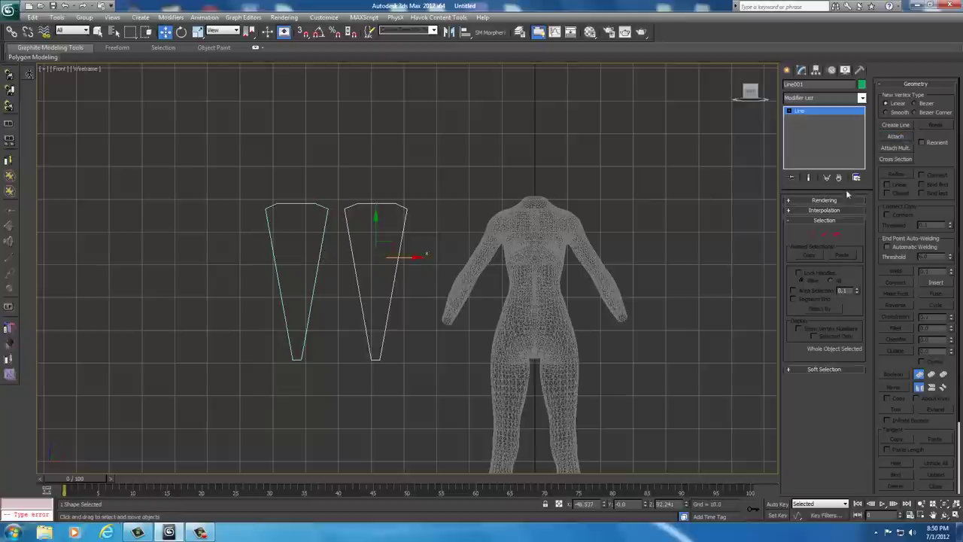
Step: Break all vertices of both outlines in Line001, and return to whole-object level
{"action": "left_click", "coordinate": [813, 235]}
{"action": "left_click_drag", "start_coordinate": [222, 189], "coordinate": [432, 403]}
{"action": "left_click", "coordinate": [934, 125]}
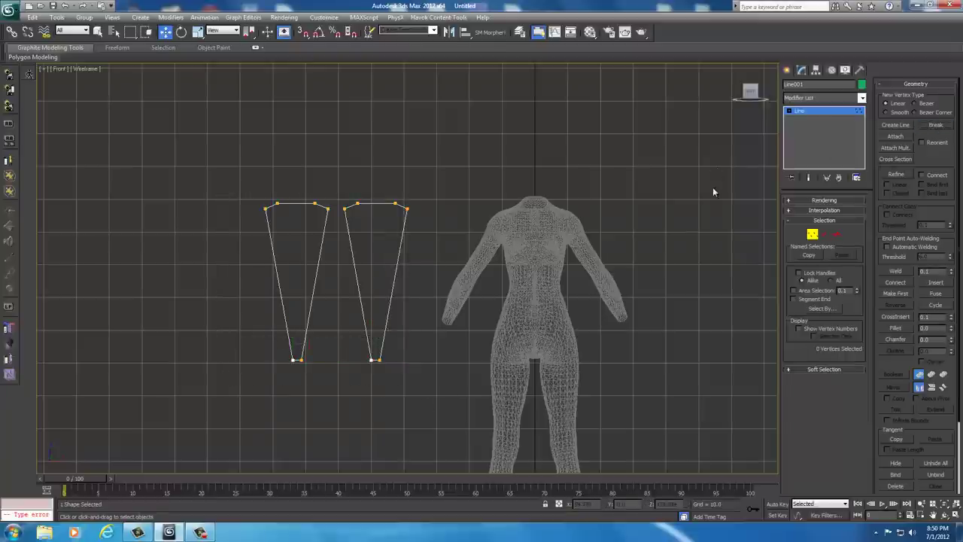
{"action": "left_click", "coordinate": [812, 235]}
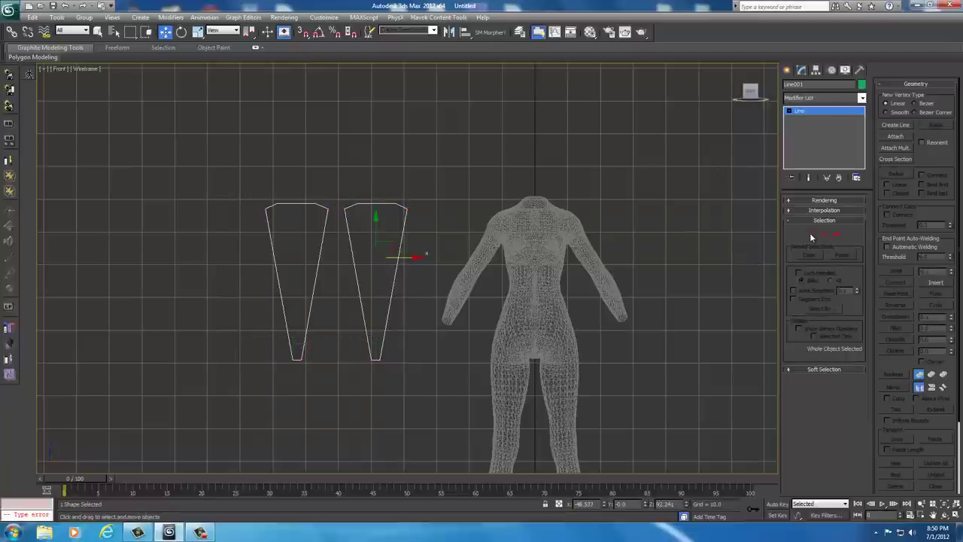
Step: Apply the Garment Maker modifier to Line001
{"action": "left_click", "coordinate": [863, 100]}
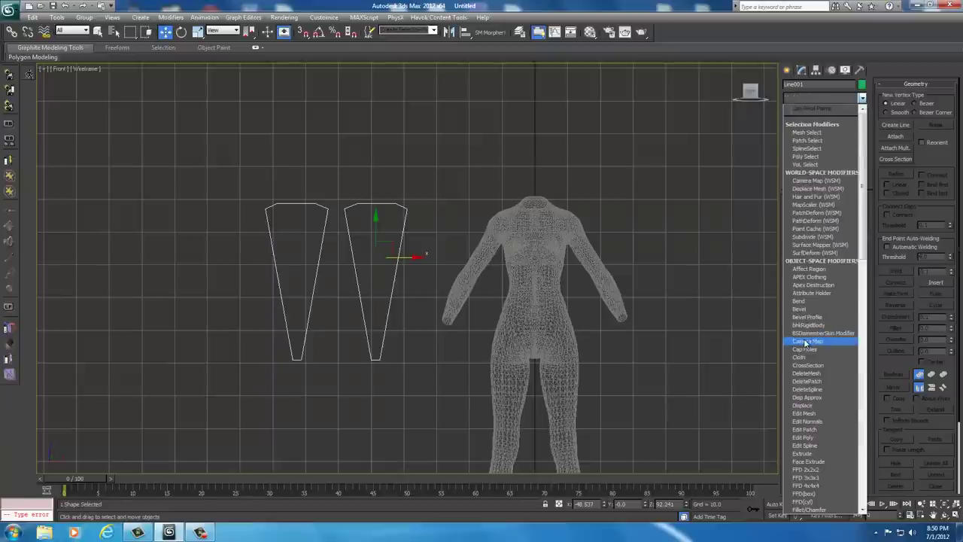
{"action": "scroll", "coordinate": [806, 343], "scroll_direction": "down", "scroll_amount": 5}
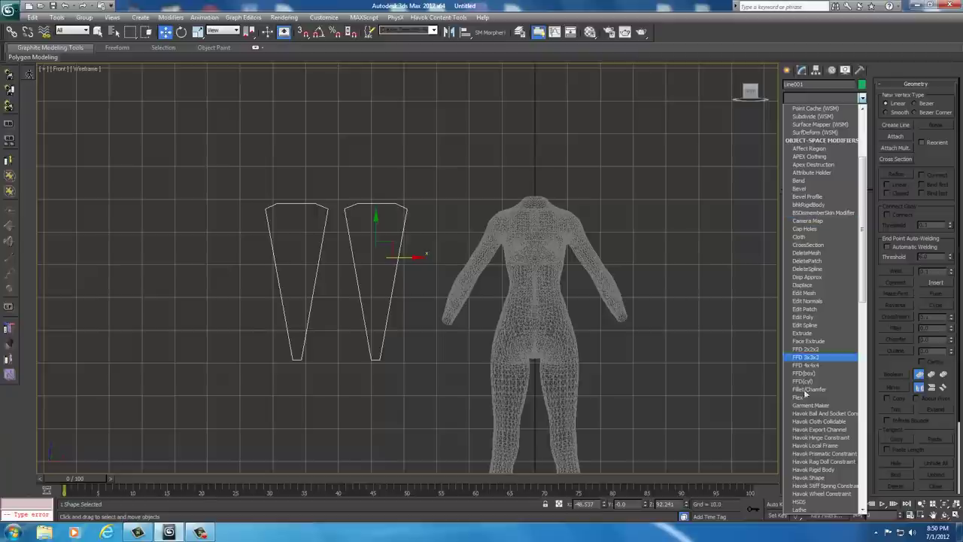
{"action": "left_click", "coordinate": [811, 406]}
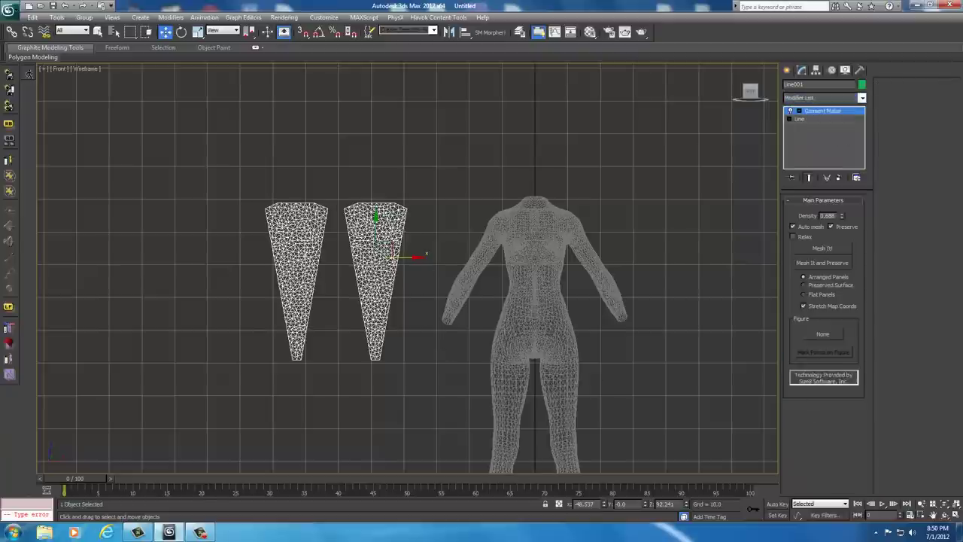
Step: At Garment Maker's Panels level, move the panel nearest the body horizontally onto the torso
{"action": "left_click", "coordinate": [799, 111]}
{"action": "left_click", "coordinate": [817, 127]}
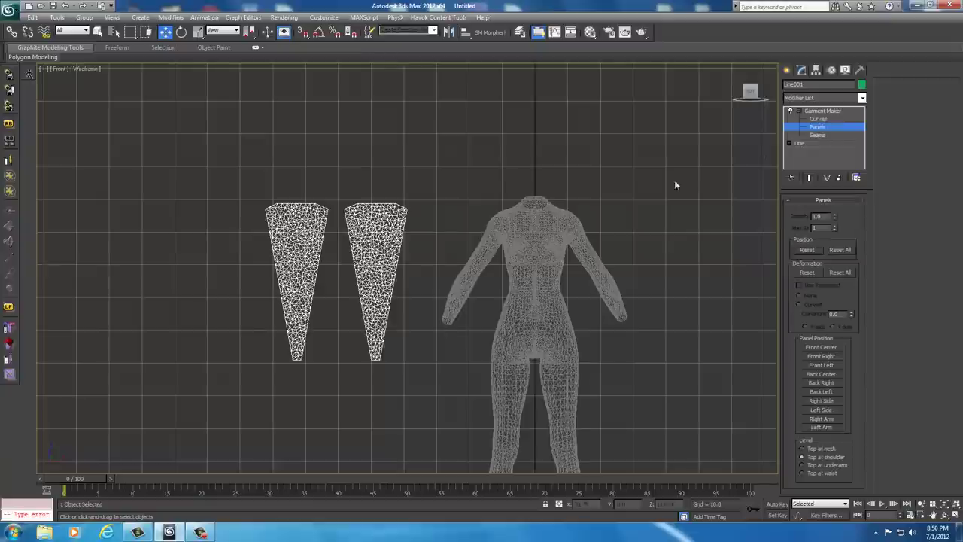
{"action": "left_click", "coordinate": [377, 265]}
{"action": "left_click_drag", "start_coordinate": [412, 262], "coordinate": [570, 262]}
Step: Move the remaining garment panel horizontally over the torso, centred on the body at X about -0.09
{"action": "left_click", "coordinate": [289, 245]}
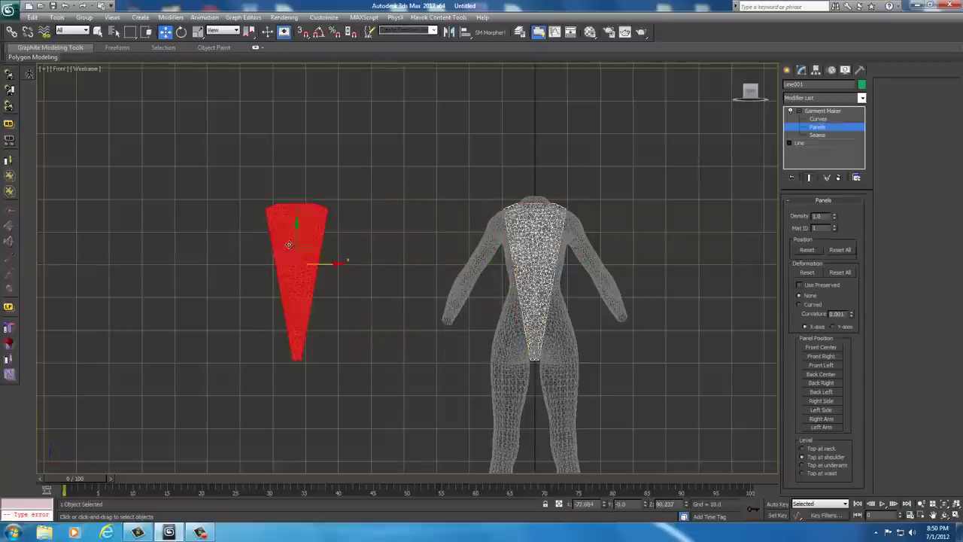
{"action": "left_click", "coordinate": [335, 272]}
{"action": "left_click", "coordinate": [307, 265]}
{"action": "left_click_drag", "start_coordinate": [346, 265], "coordinate": [566, 268]}
{"action": "scroll", "coordinate": [506, 300], "scroll_direction": "up", "scroll_amount": 8}
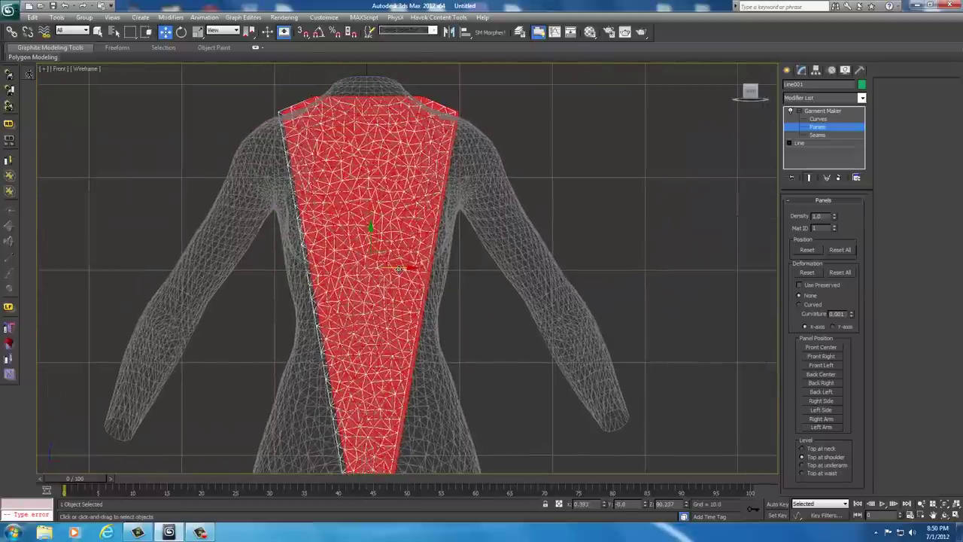
{"action": "middle_click_drag", "start_coordinate": [459, 405], "coordinate": [447, 318]}
{"action": "scroll", "coordinate": [447, 320], "scroll_direction": "down", "scroll_amount": 5}
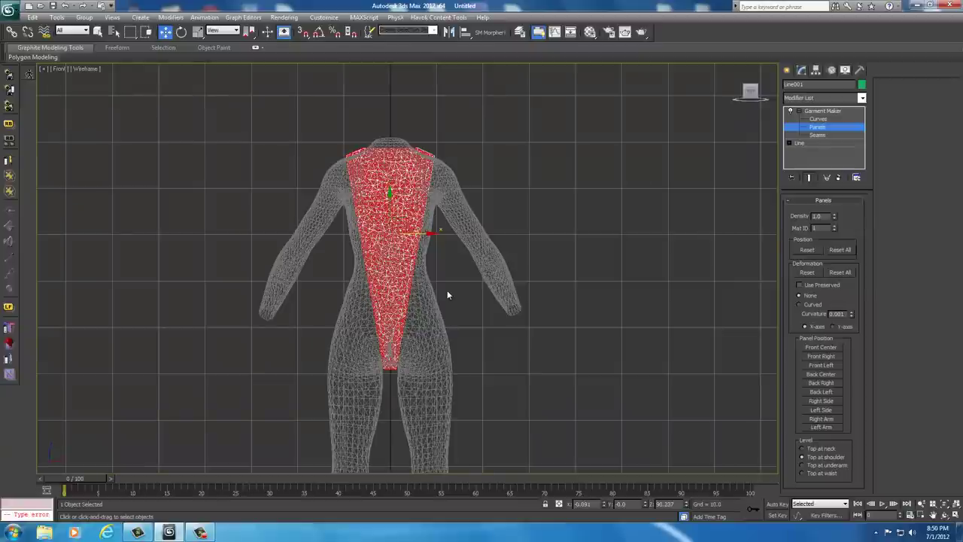
Step: Maximize the Perspective view, centre the body in it, and set its shading to Hidden Line
{"action": "key", "text": "alt+w"}
{"action": "left_click", "coordinate": [427, 371]}
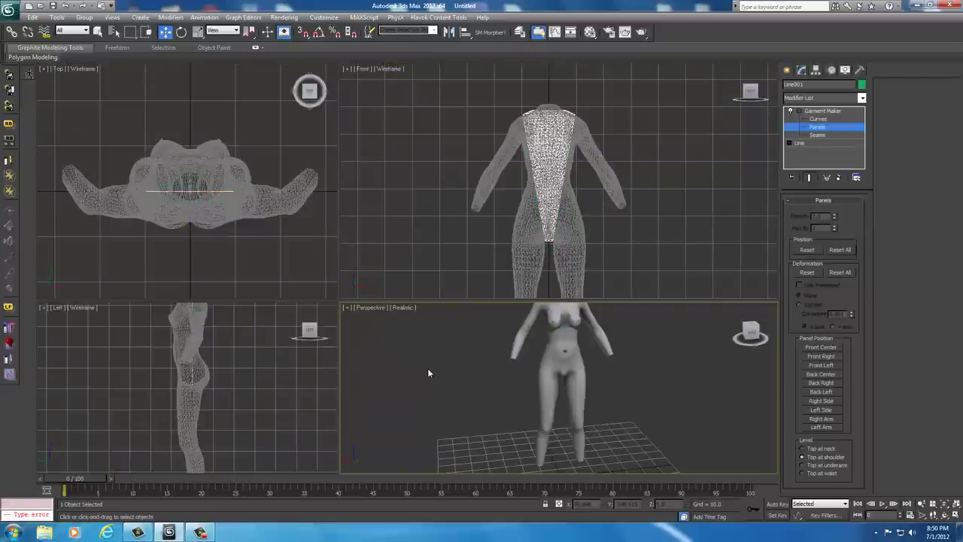
{"action": "key", "text": "alt+w"}
{"action": "middle_click_drag", "start_coordinate": [402, 324], "coordinate": [422, 413]}
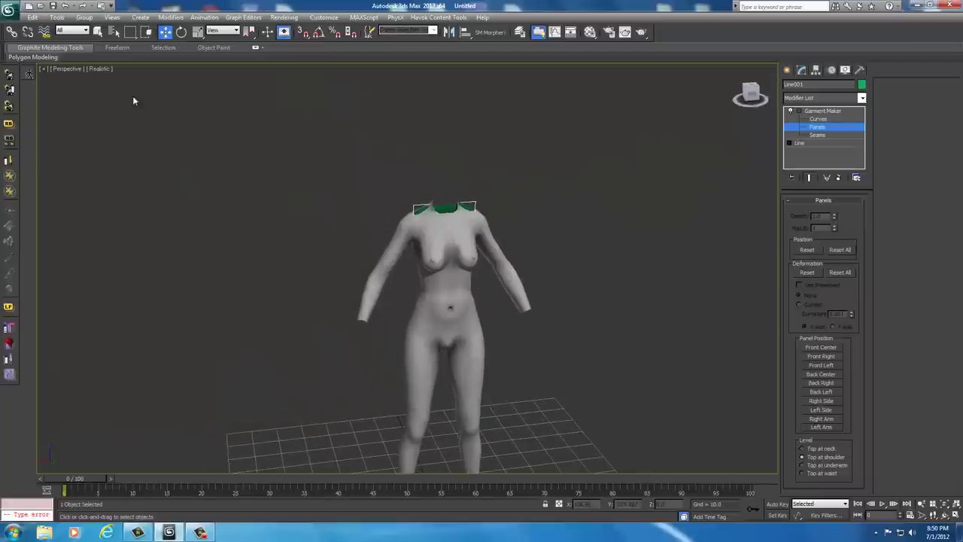
{"action": "left_click", "coordinate": [69, 69]}
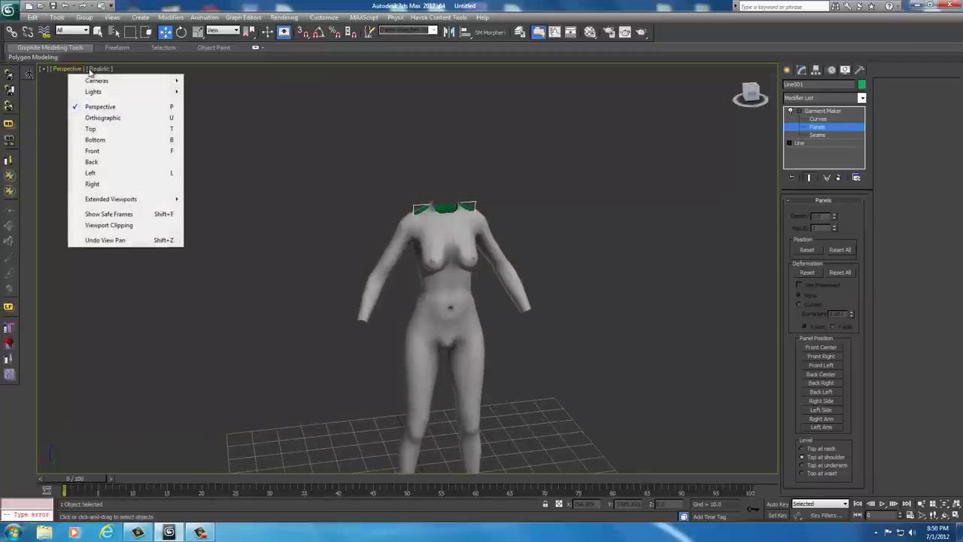
{"action": "left_click", "coordinate": [93, 70]}
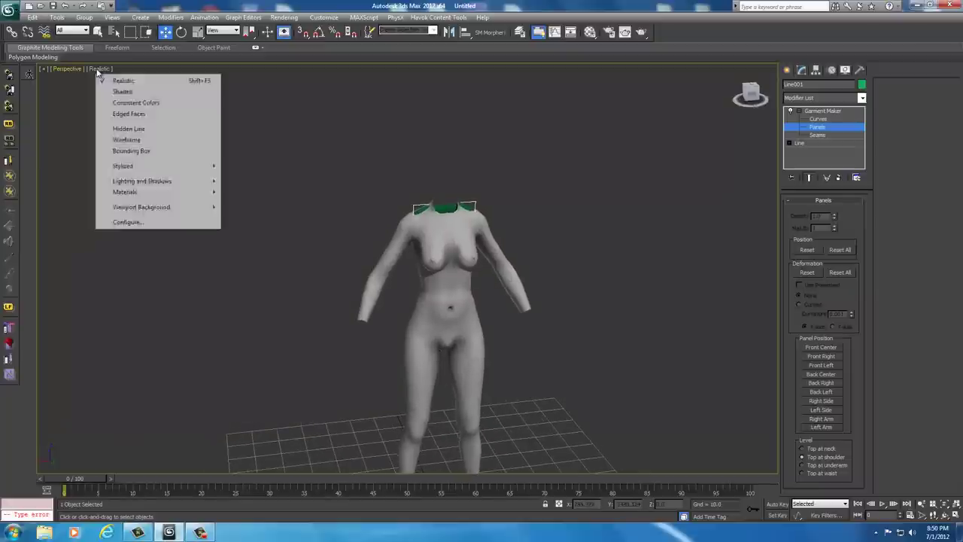
{"action": "left_click", "coordinate": [126, 129]}
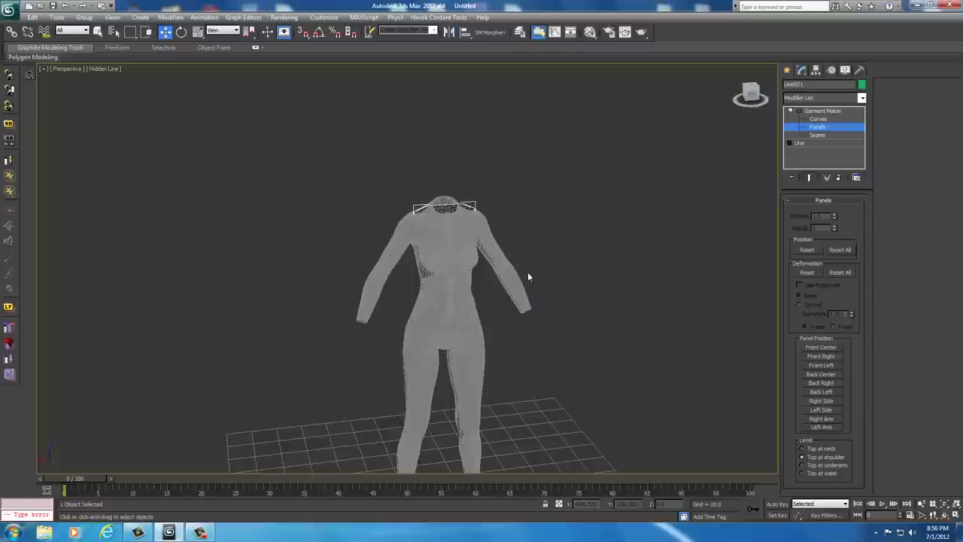
Step: Select the front garment panel and move it along Y out of the torso to stand in front of the chest
{"action": "left_click_drag", "start_coordinate": [751, 95], "coordinate": [759, 95]}
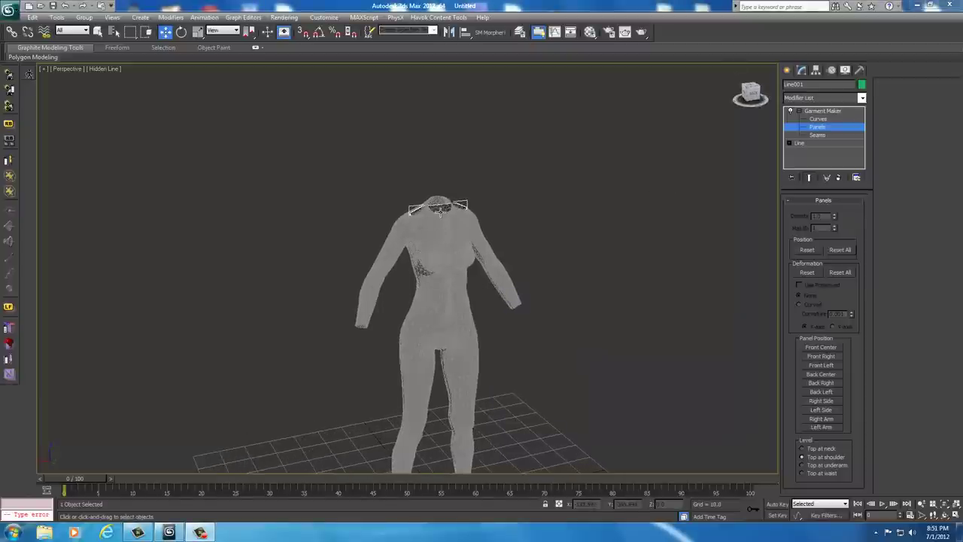
{"action": "left_click", "coordinate": [439, 205]}
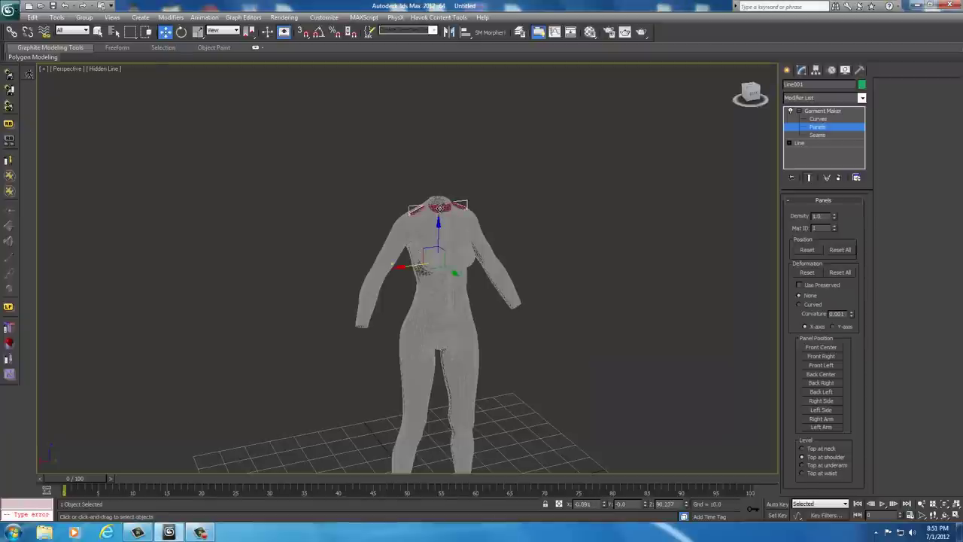
{"action": "left_click_drag", "start_coordinate": [752, 95], "coordinate": [769, 89]}
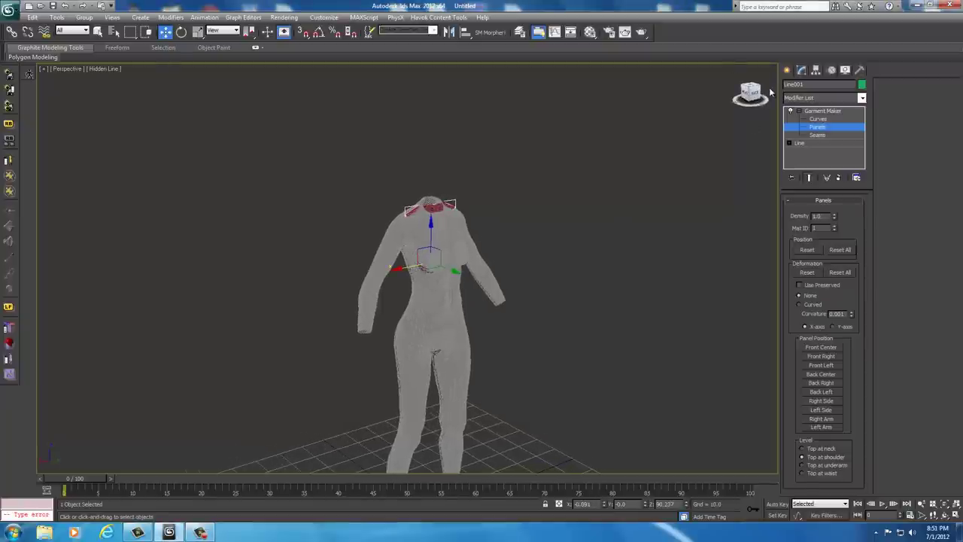
{"action": "left_click_drag", "start_coordinate": [446, 269], "coordinate": [468, 284]}
Step: Select the other garment panel and move it along Y behind the body's back, to Y about -8.75
{"action": "left_click", "coordinate": [413, 213]}
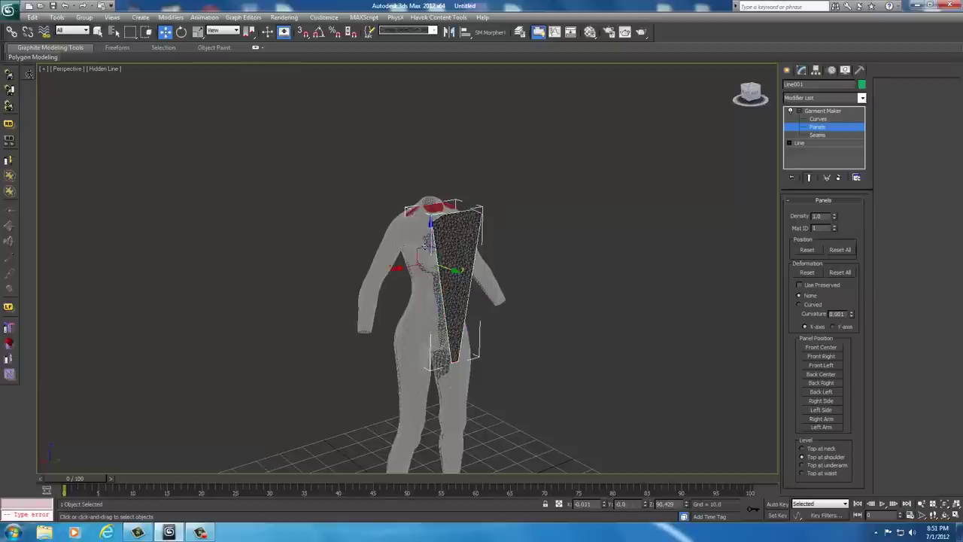
{"action": "left_click_drag", "start_coordinate": [754, 98], "coordinate": [165, 95]}
{"action": "left_click_drag", "start_coordinate": [425, 275], "coordinate": [411, 283]}
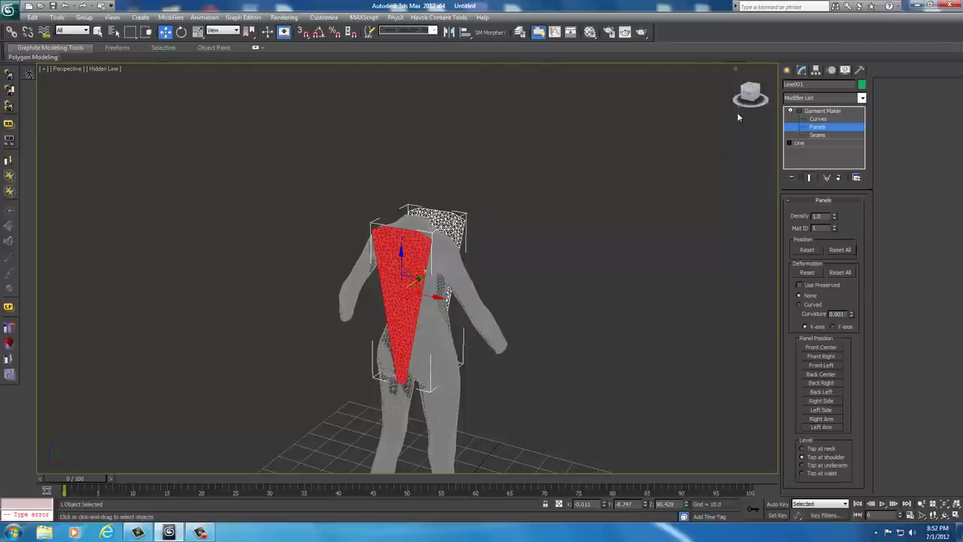
Step: Fine-tune the front panel's distance from the chest along Y, placing it at Y about 12
{"action": "left_click_drag", "start_coordinate": [745, 97], "coordinate": [568, 210]}
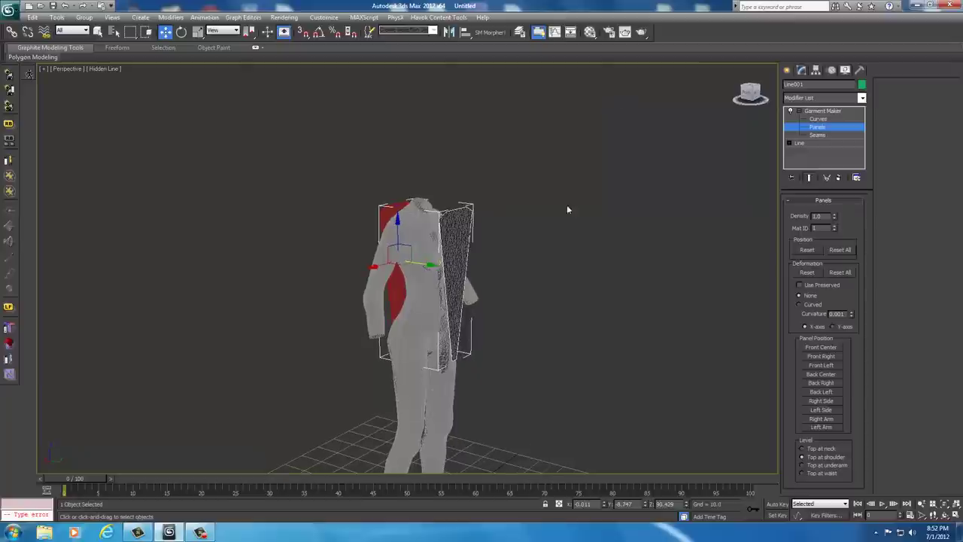
{"action": "left_click", "coordinate": [452, 278]}
{"action": "left_click_drag", "start_coordinate": [479, 272], "coordinate": [482, 281]}
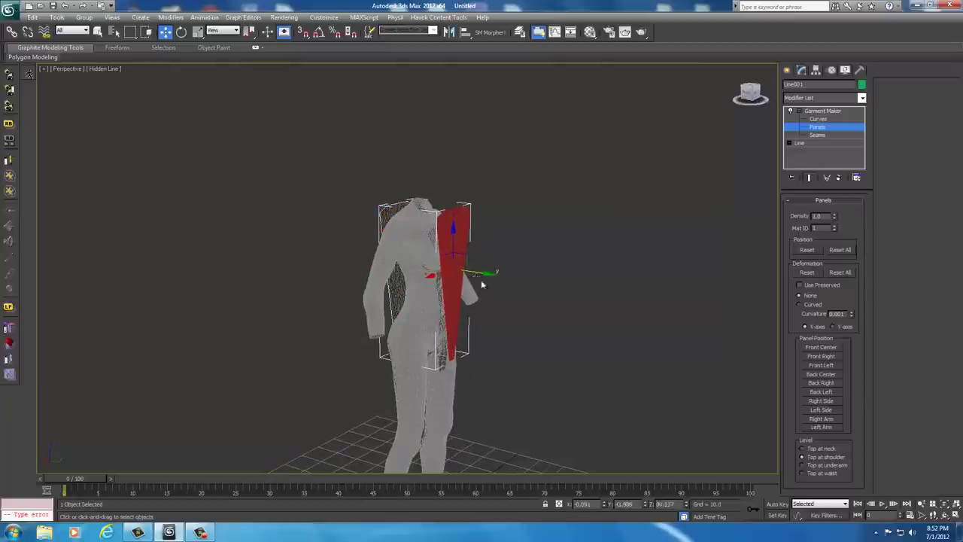
Step: Check both panels' clearance around the torso, then rotate the front panel 180 degrees about Z
{"action": "scroll", "coordinate": [529, 308], "scroll_direction": "up", "scroll_amount": 5}
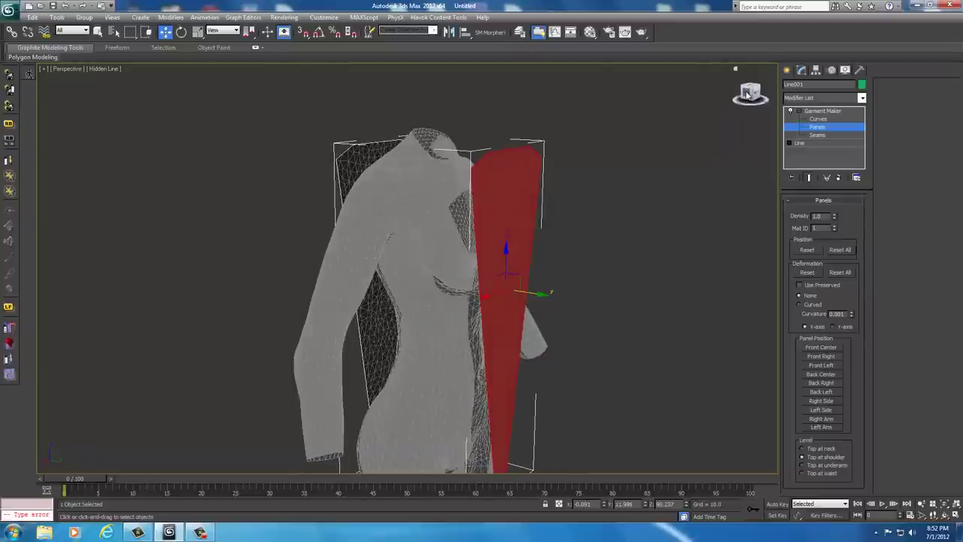
{"action": "mouse_move", "coordinate": [748, 94]}
{"action": "left_mouse_down"}
{"action": "mouse_move", "coordinate": [40, 92]}
{"action": "mouse_move", "coordinate": [772, 91]}
{"action": "mouse_move", "coordinate": [745, 94]}
{"action": "left_mouse_up"}
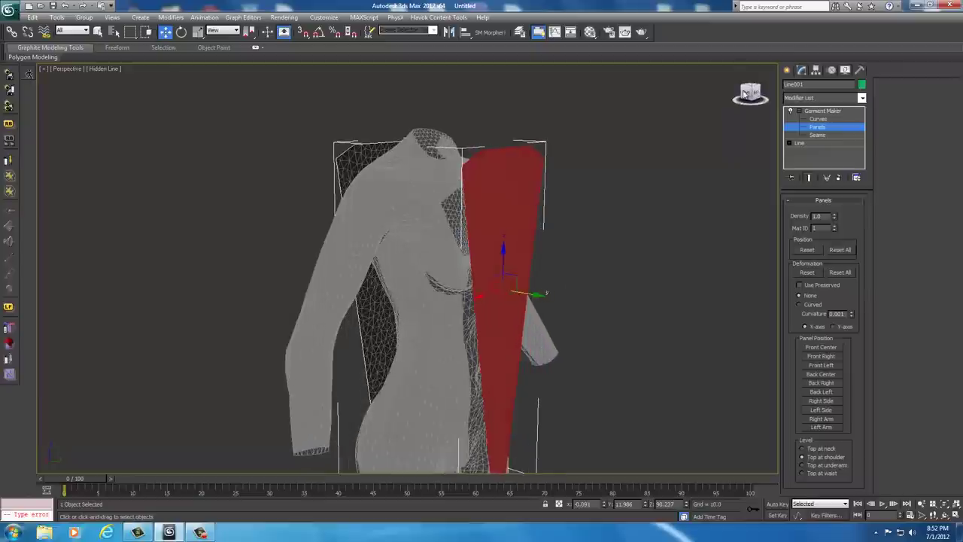
{"action": "middle_click_drag", "start_coordinate": [675, 269], "coordinate": [660, 211]}
{"action": "left_click", "coordinate": [583, 270]}
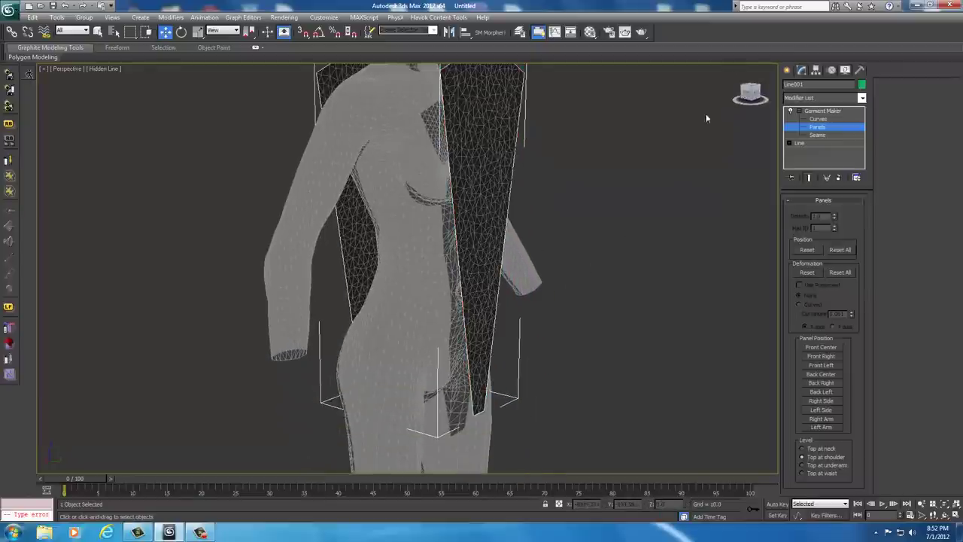
{"action": "left_click", "coordinate": [751, 92]}
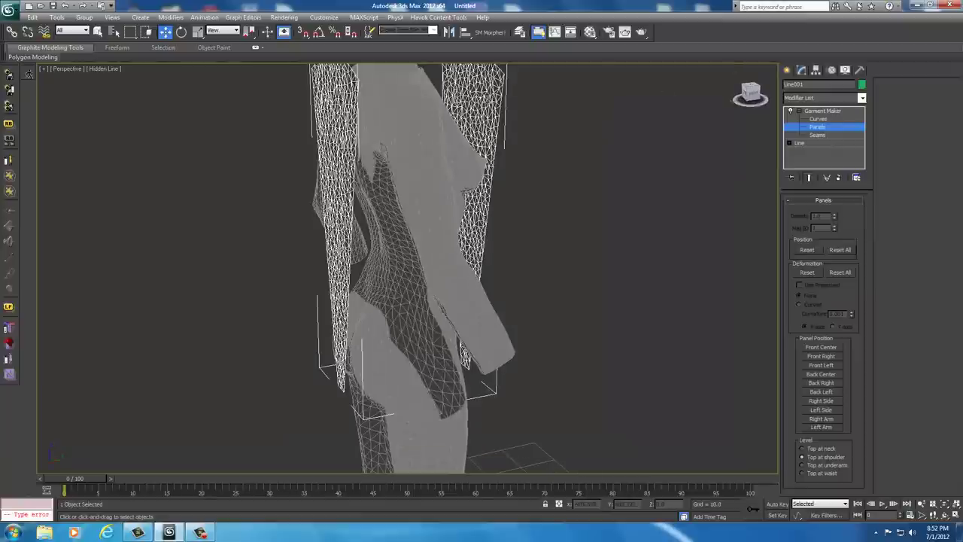
{"action": "left_click", "coordinate": [746, 95]}
{"action": "left_click", "coordinate": [455, 194]}
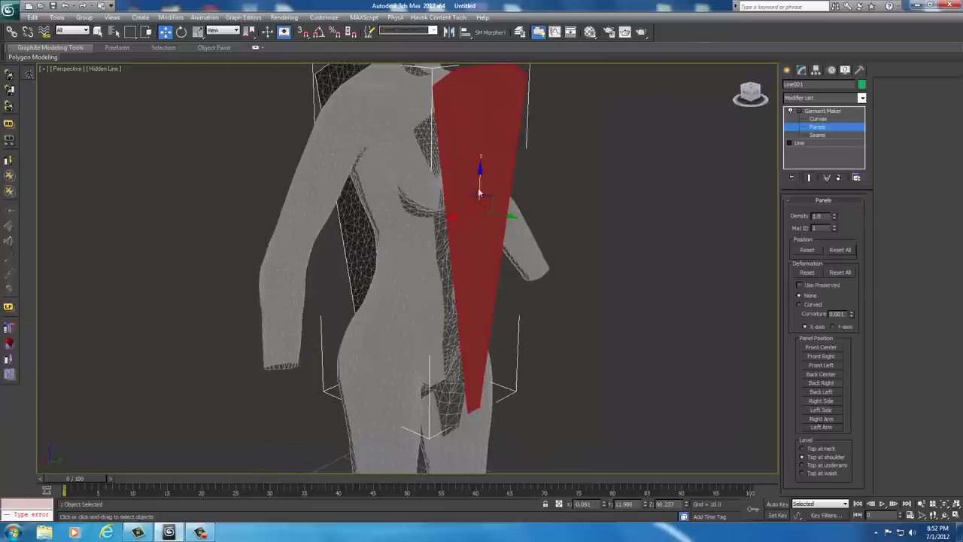
{"action": "right_click", "coordinate": [480, 195]}
{"action": "left_click", "coordinate": [493, 217]}
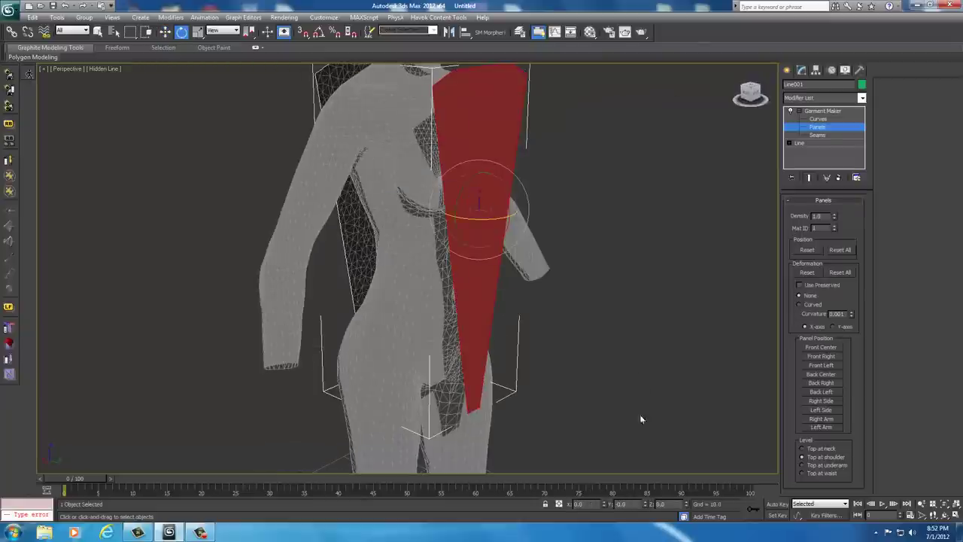
{"action": "type", "text": "180"}
{"action": "key", "text": "Return"}
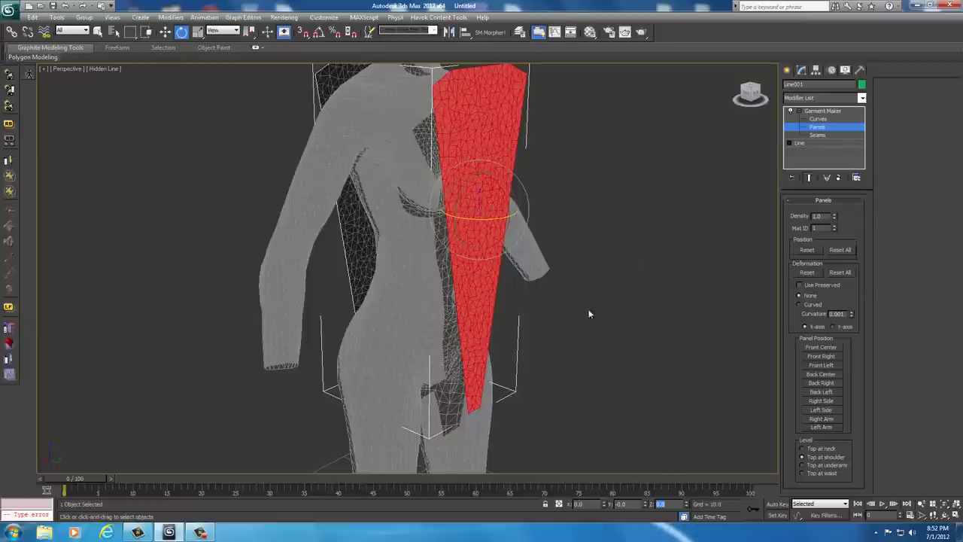
Step: At Garment Maker's Seams level, create a seam joining the front and back panels' shoulder edges at the body's right shoulder
{"action": "left_click", "coordinate": [817, 136]}
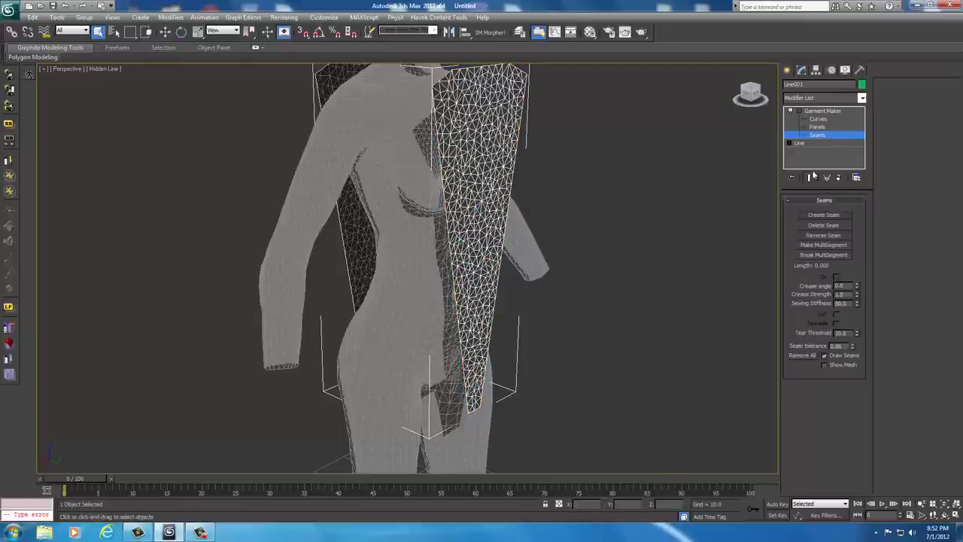
{"action": "middle_click_drag", "start_coordinate": [622, 210], "coordinate": [639, 323]}
{"action": "scroll", "coordinate": [645, 276], "scroll_direction": "up", "scroll_amount": 5}
{"action": "middle_click_drag", "start_coordinate": [645, 276], "coordinate": [617, 326]}
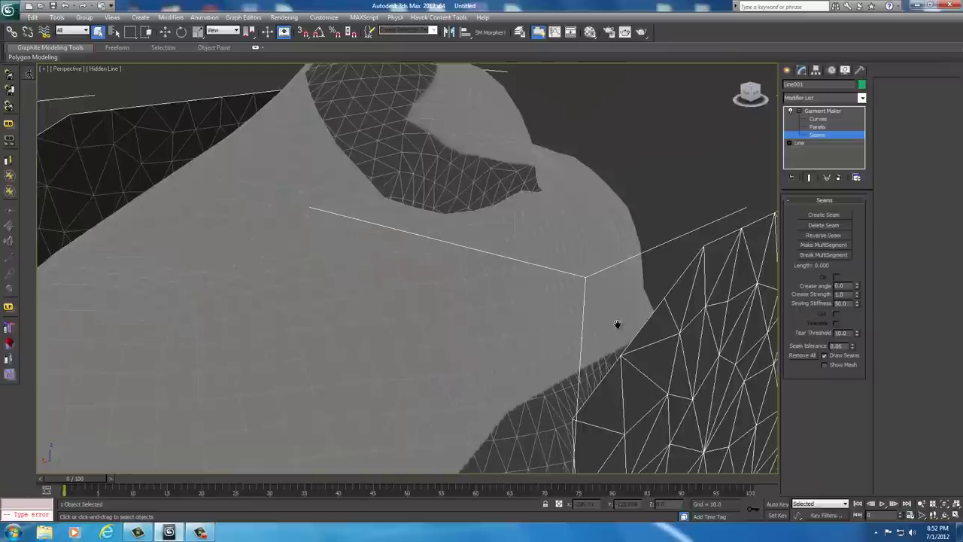
{"action": "scroll", "coordinate": [604, 323], "scroll_direction": "down", "scroll_amount": 4}
{"action": "middle_click_drag", "start_coordinate": [691, 203], "coordinate": [589, 199], "text": "alt"}
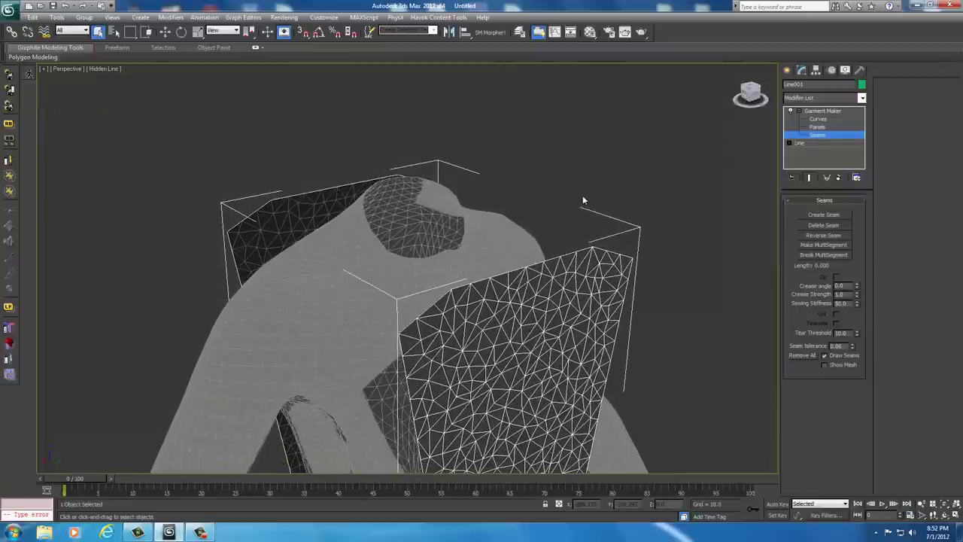
{"action": "left_click", "coordinate": [249, 214]}
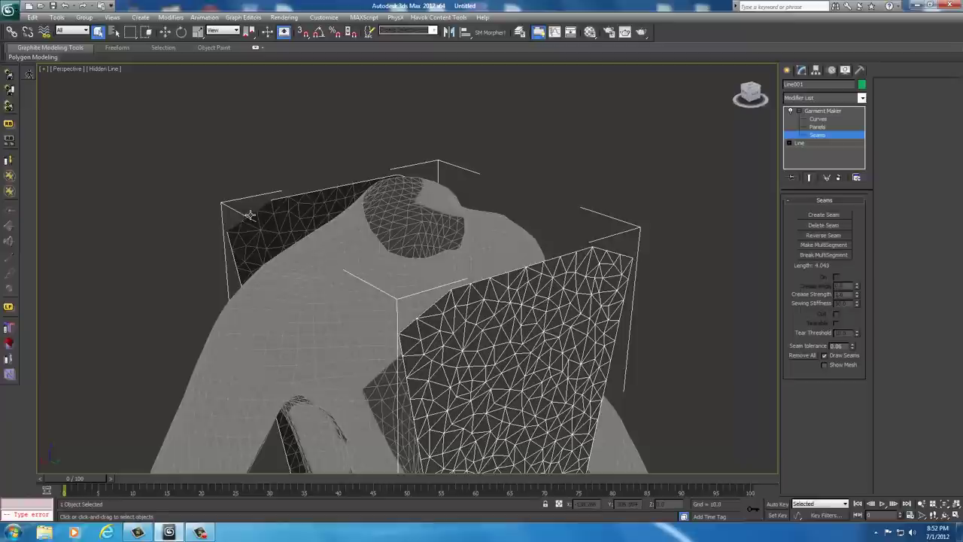
{"action": "left_click", "coordinate": [421, 315]}
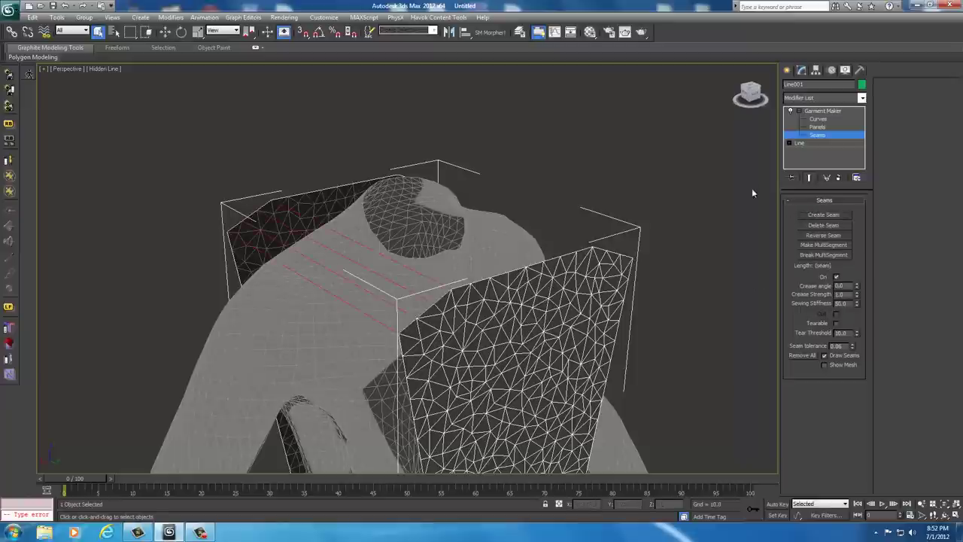
Step: Create a seam joining the front and back panels' shoulder edges at the body's left shoulder
{"action": "mouse_move", "coordinate": [748, 91]}
{"action": "left_mouse_down"}
{"action": "mouse_move", "coordinate": [681, 92]}
{"action": "mouse_move", "coordinate": [752, 92]}
{"action": "left_mouse_up"}
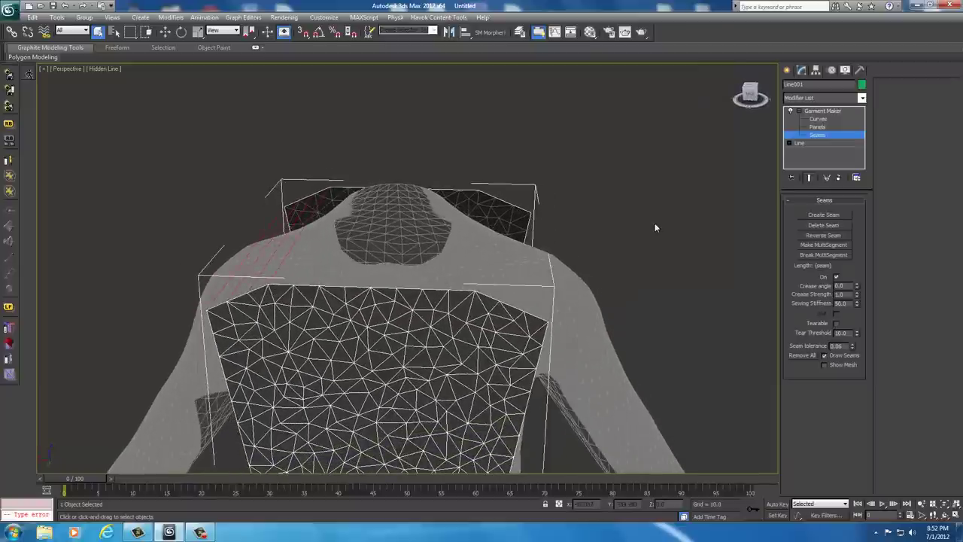
{"action": "left_click", "coordinate": [560, 221]}
{"action": "left_click", "coordinate": [515, 206]}
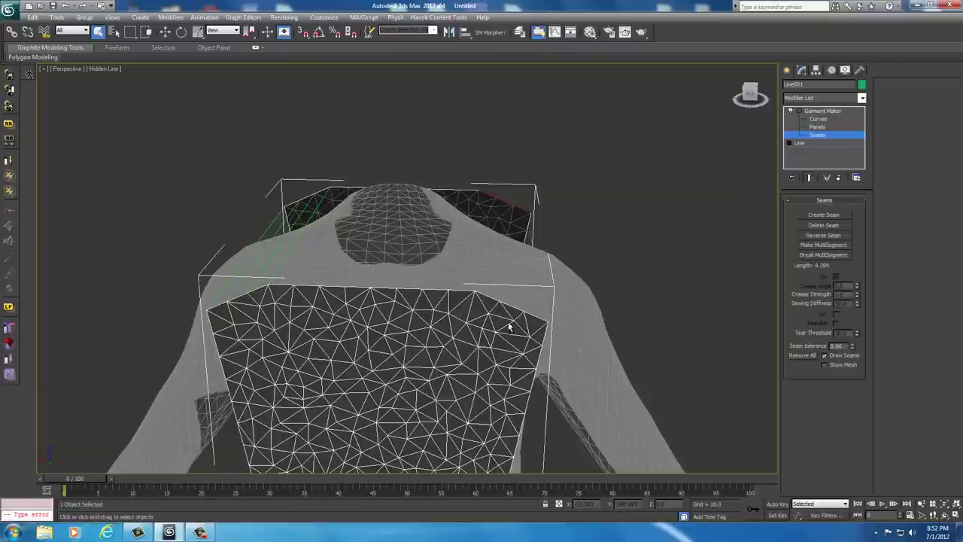
{"action": "left_click", "coordinate": [512, 307], "text": "ctrl"}
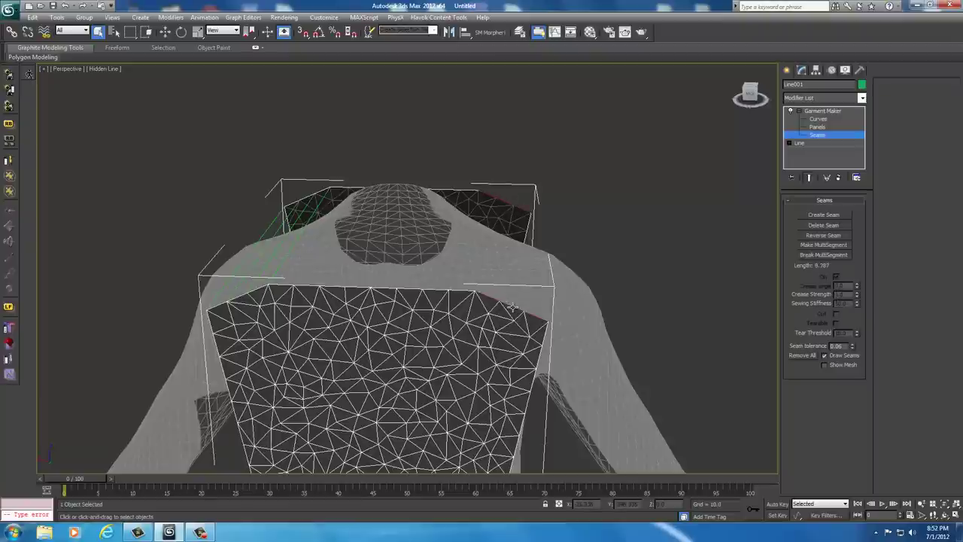
{"action": "left_click", "coordinate": [821, 215]}
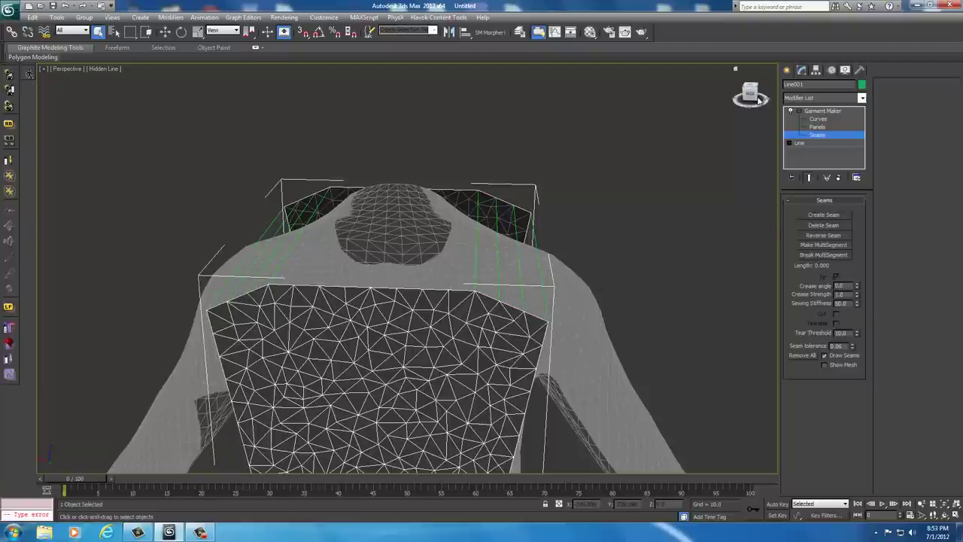
Step: Create a seam between the two panels' bottom edges at the crotch and reverse it to uncross its threads
{"action": "left_click", "coordinate": [750, 93]}
{"action": "middle_click_drag", "start_coordinate": [624, 329], "coordinate": [437, 296]}
{"action": "left_click", "coordinate": [378, 279]}
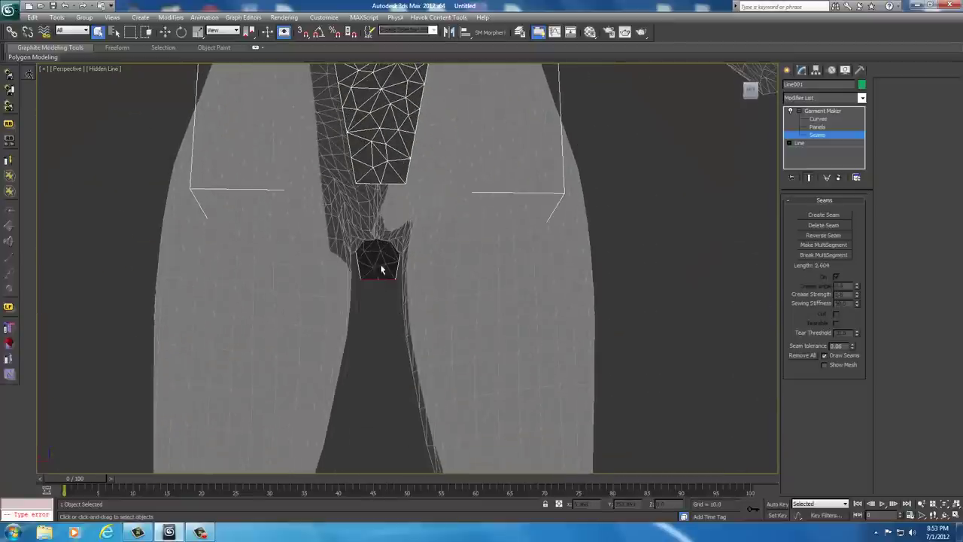
{"action": "left_click", "coordinate": [386, 183], "text": "ctrl"}
{"action": "left_click", "coordinate": [819, 216]}
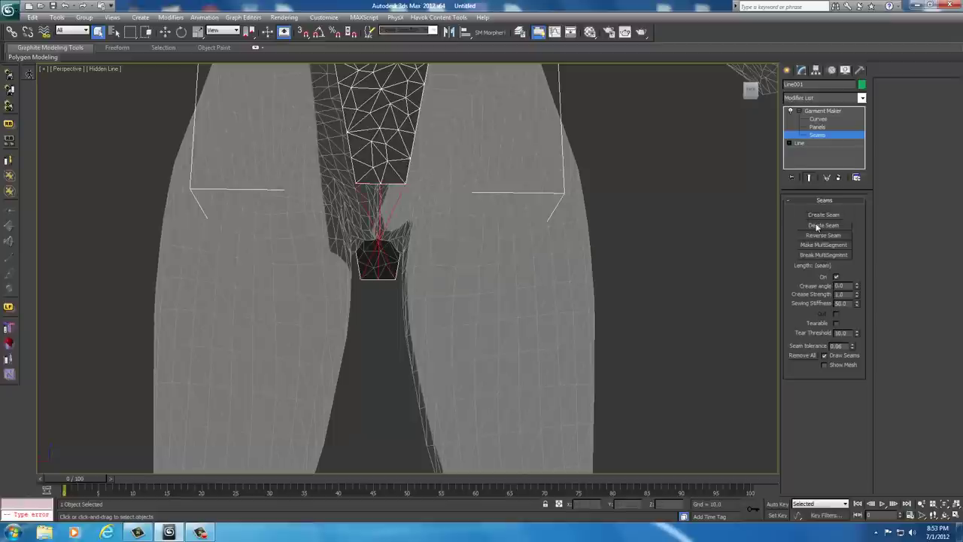
{"action": "left_click", "coordinate": [655, 233]}
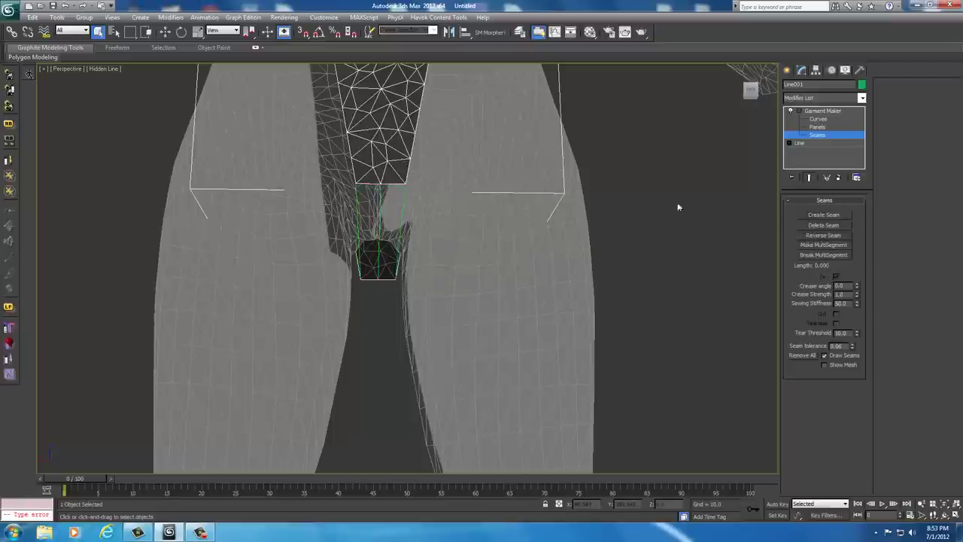
Step: Check the seamed panels around the whole body and return to Garment Maker's top level
{"action": "left_click_drag", "start_coordinate": [750, 91], "coordinate": [771, 103]}
{"action": "scroll", "coordinate": [664, 152], "scroll_direction": "down", "scroll_amount": 8}
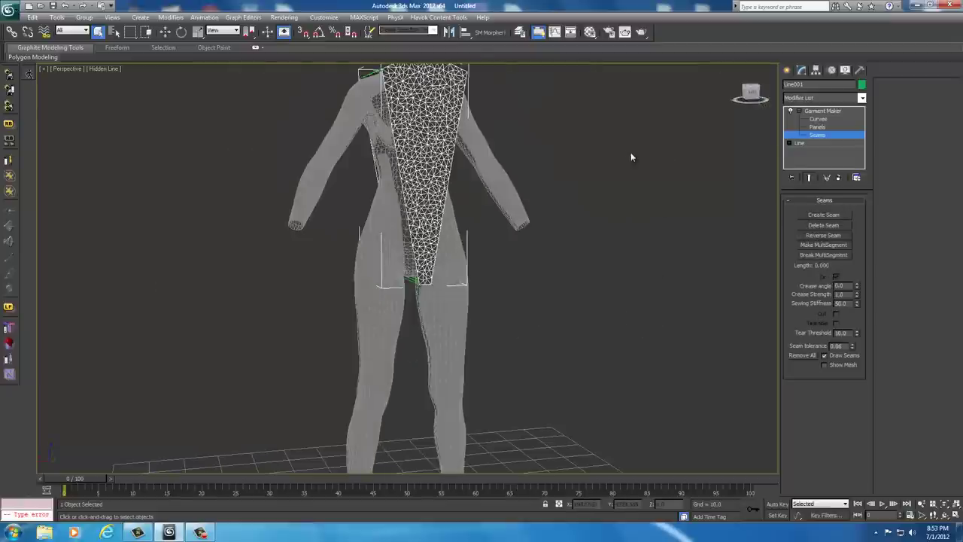
{"action": "middle_click_drag", "start_coordinate": [630, 152], "coordinate": [628, 222]}
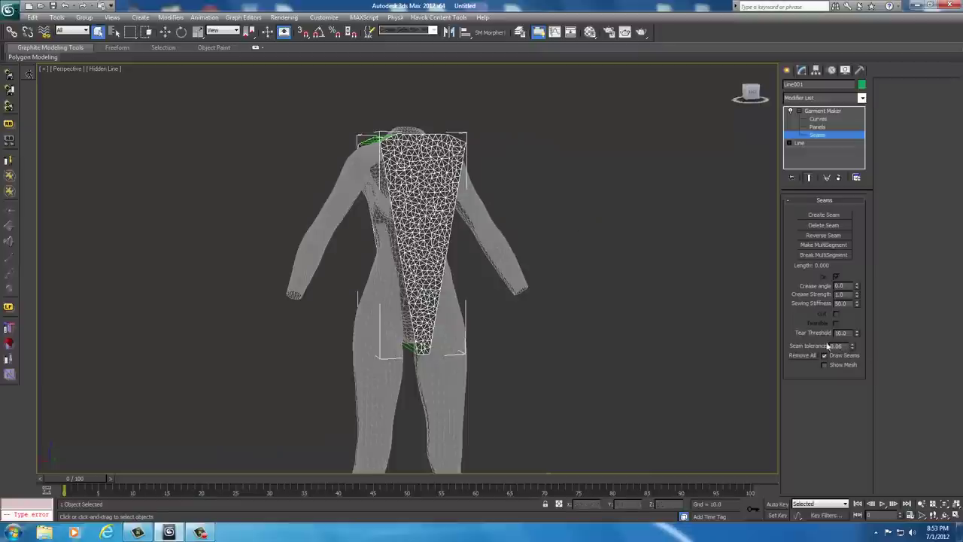
{"action": "left_click_drag", "start_coordinate": [752, 95], "coordinate": [758, 107]}
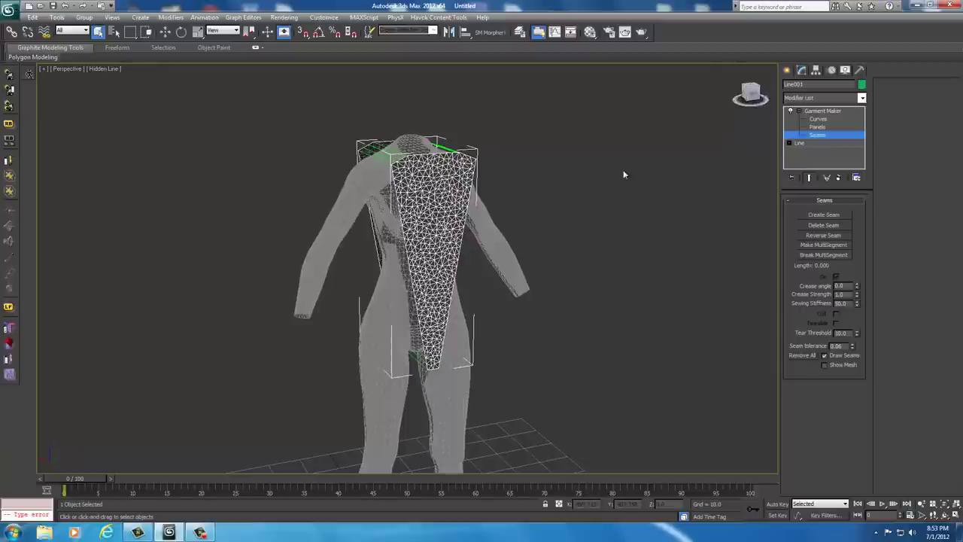
{"action": "left_click_drag", "start_coordinate": [623, 175], "coordinate": [619, 183]}
{"action": "left_click", "coordinate": [824, 112]}
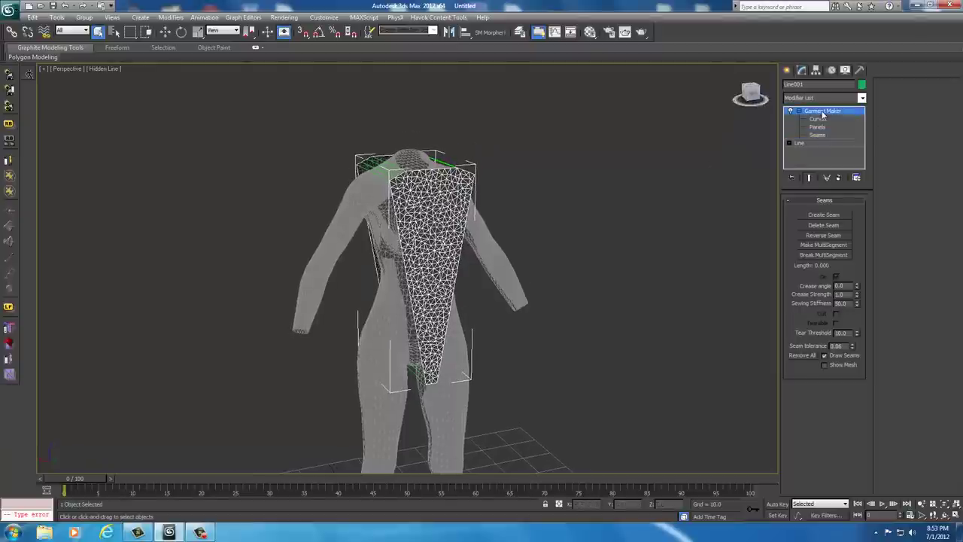
Step: Add a Cloth modifier above Garment Maker on the seamed panels and unfreeze the body mesh
{"action": "left_click", "coordinate": [863, 98]}
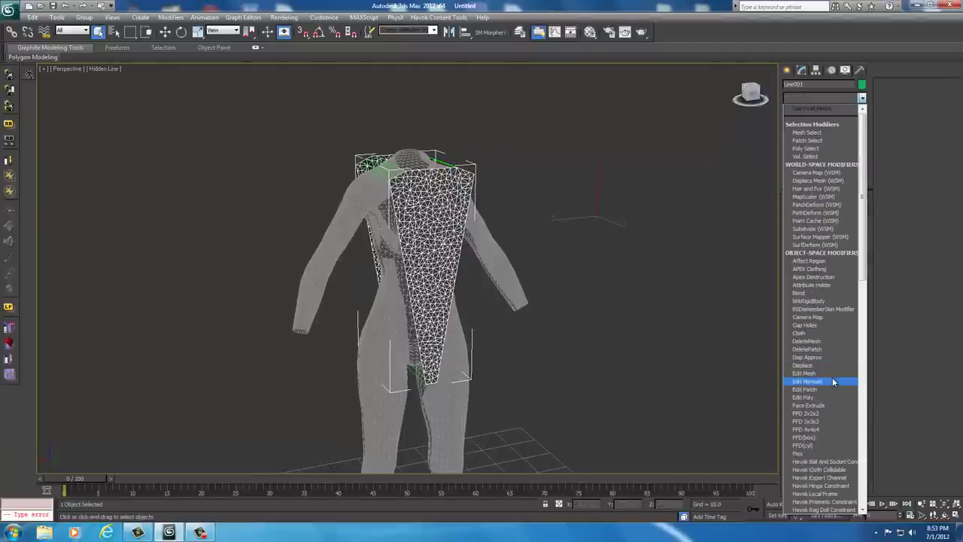
{"action": "left_click", "coordinate": [828, 333]}
{"action": "right_click", "coordinate": [578, 295]}
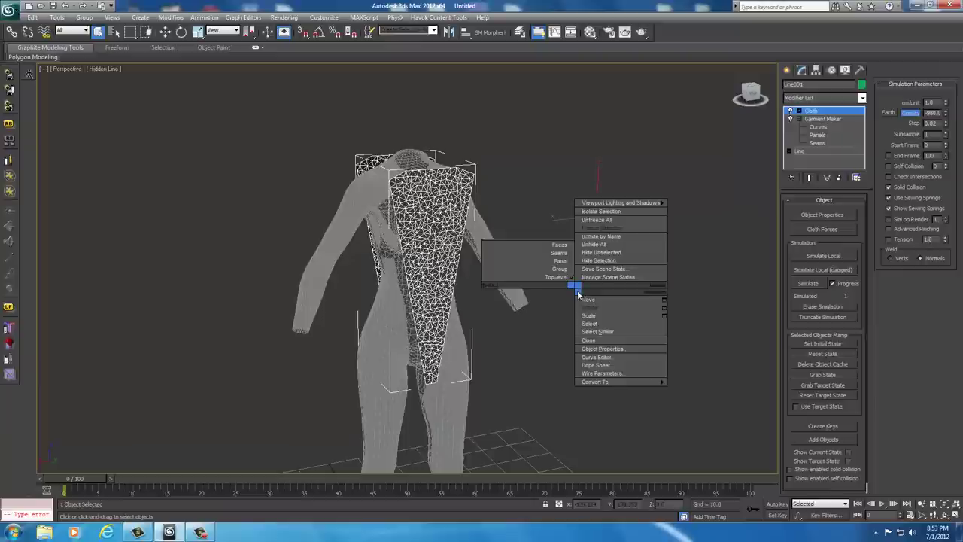
{"action": "left_click", "coordinate": [596, 220]}
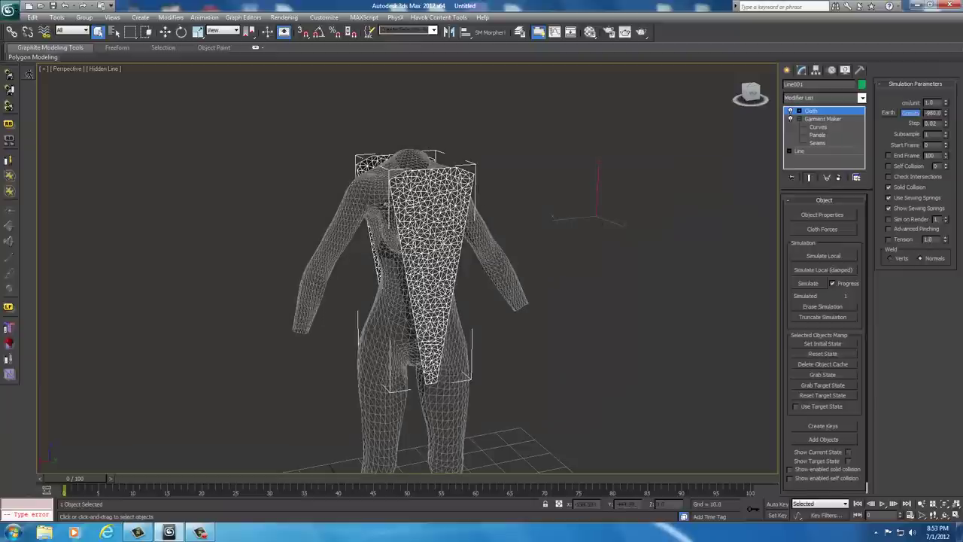
Step: Add the body mesh SLIM PUSHUPNW3 to the cloth simulation as a collision object with an offset of 0.5
{"action": "left_click", "coordinate": [821, 216]}
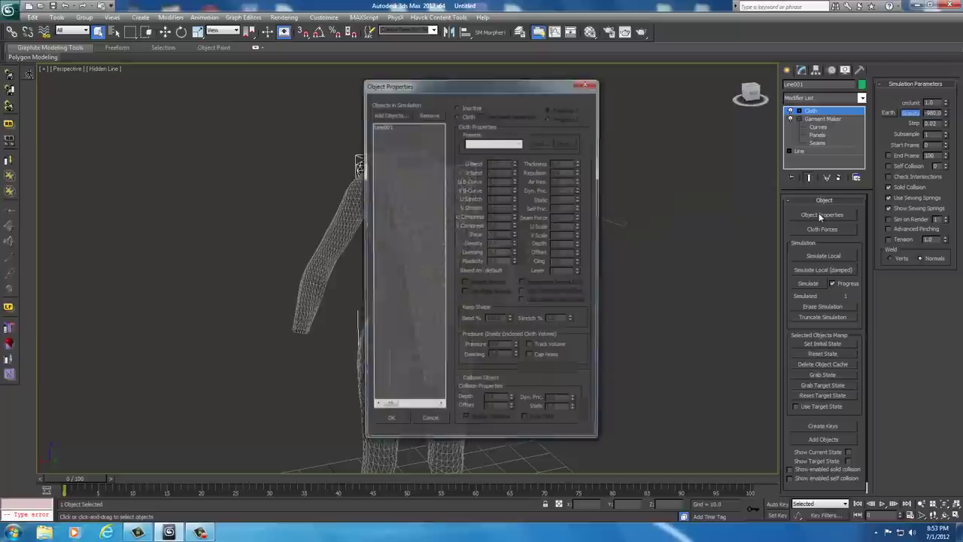
{"action": "left_click", "coordinate": [388, 114]}
{"action": "left_click", "coordinate": [48, 67]}
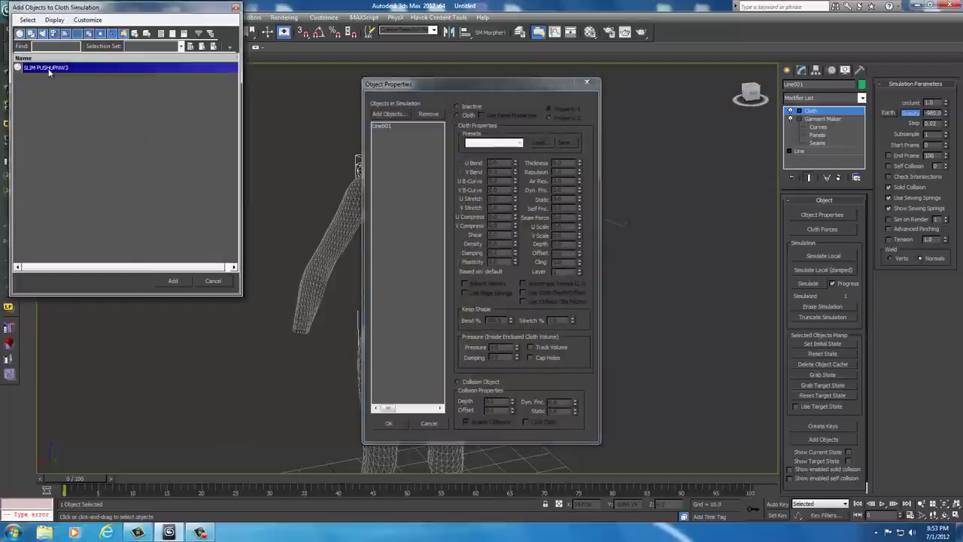
{"action": "left_click", "coordinate": [173, 281]}
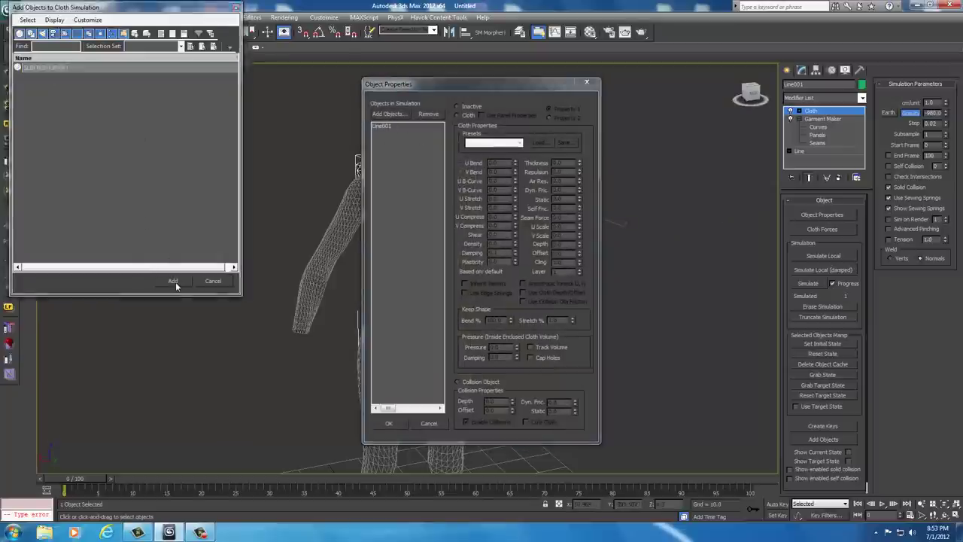
{"action": "left_click", "coordinate": [466, 383]}
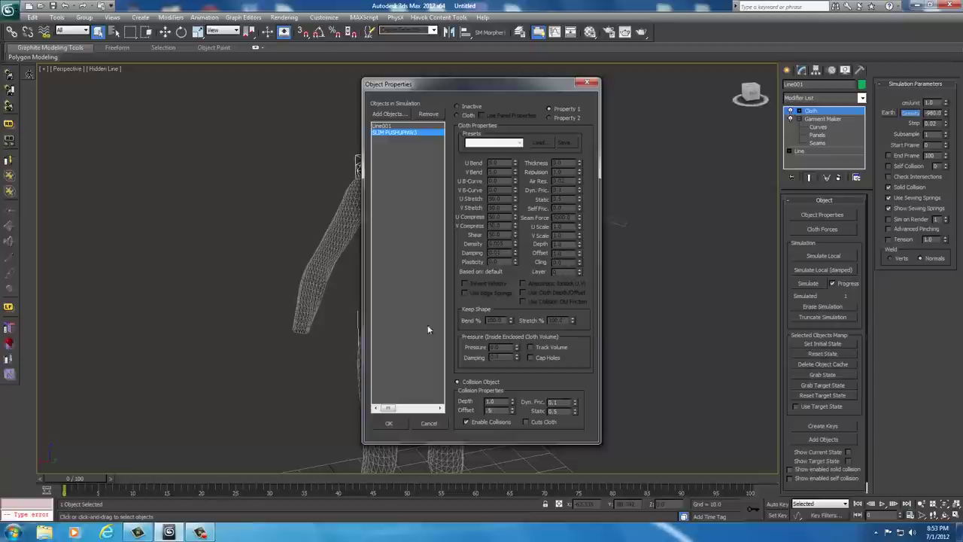
Step: Make Line001 a cloth object with the Spandex preset and accept the simulation object properties
{"action": "left_click", "coordinate": [387, 126]}
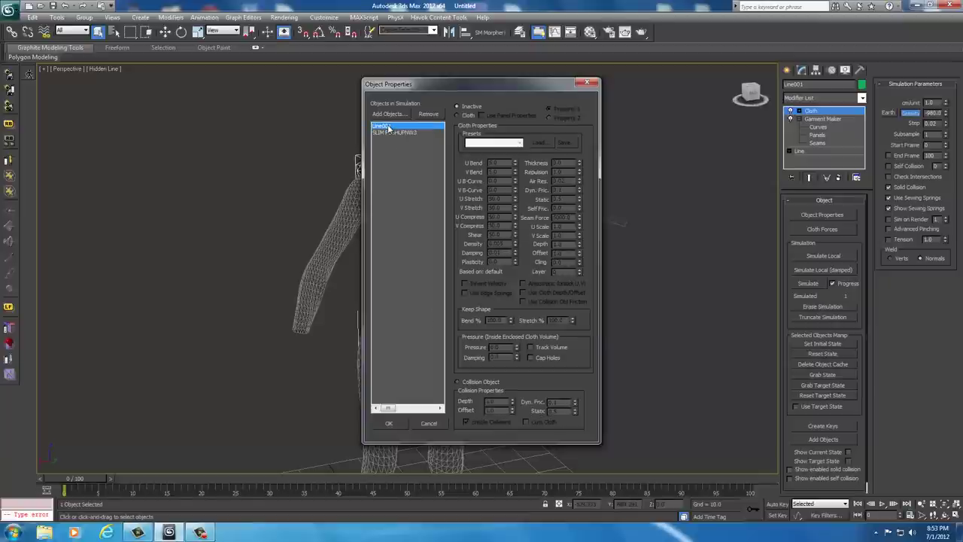
{"action": "left_click", "coordinate": [457, 115]}
{"action": "left_click", "coordinate": [498, 142]}
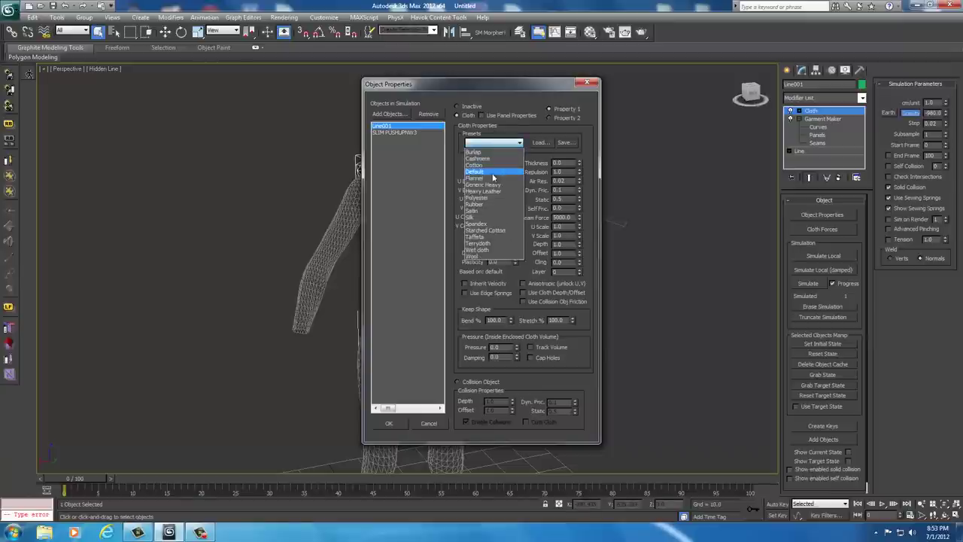
{"action": "left_click", "coordinate": [482, 223]}
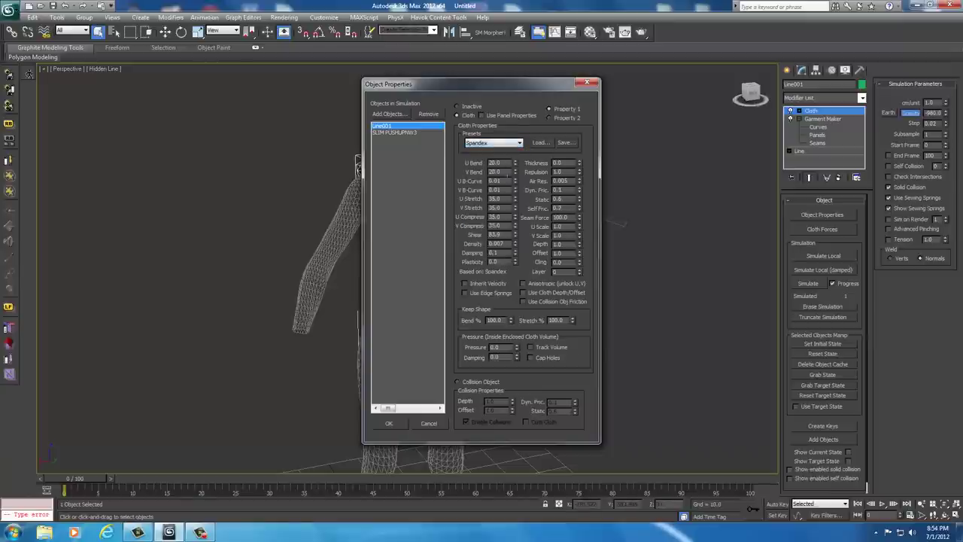
{"action": "left_click", "coordinate": [389, 423]}
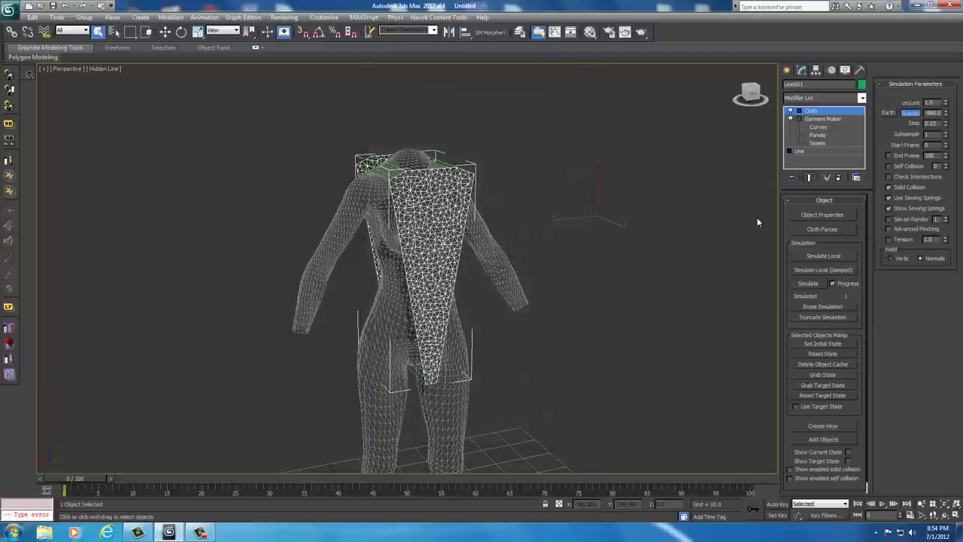
Step: Try a local cloth simulation with sewing springs enabled, and reset the panels to their starting state
{"action": "left_click", "coordinate": [828, 255]}
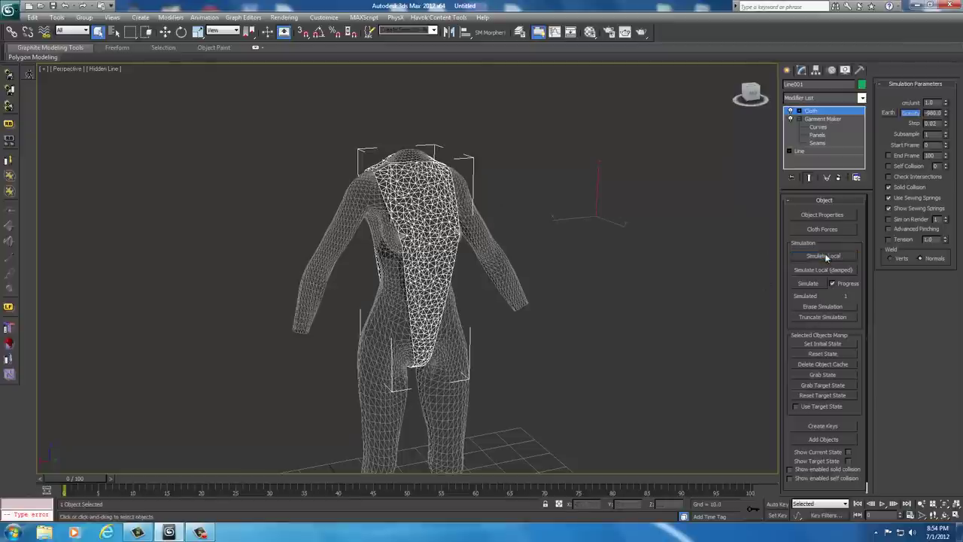
{"action": "left_click", "coordinate": [832, 283]}
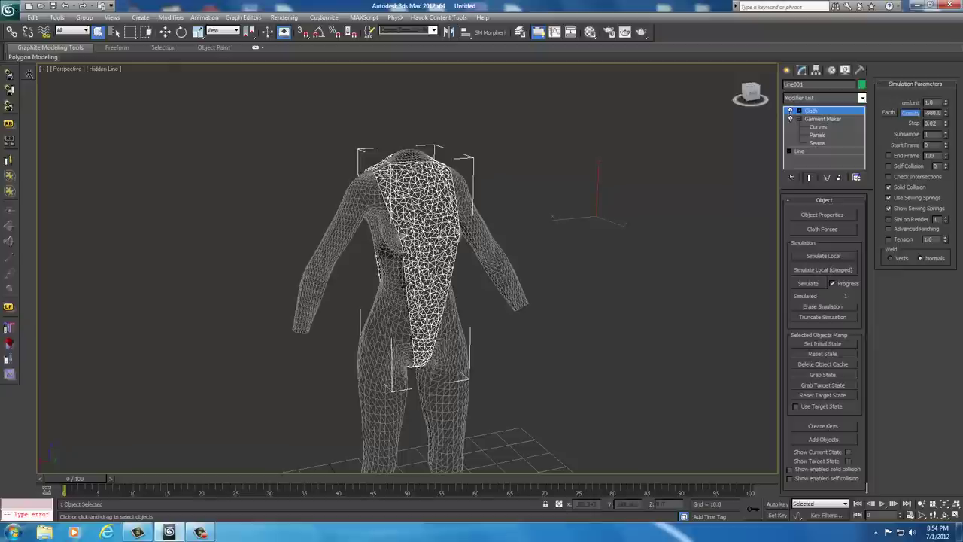
{"action": "left_click", "coordinate": [824, 353]}
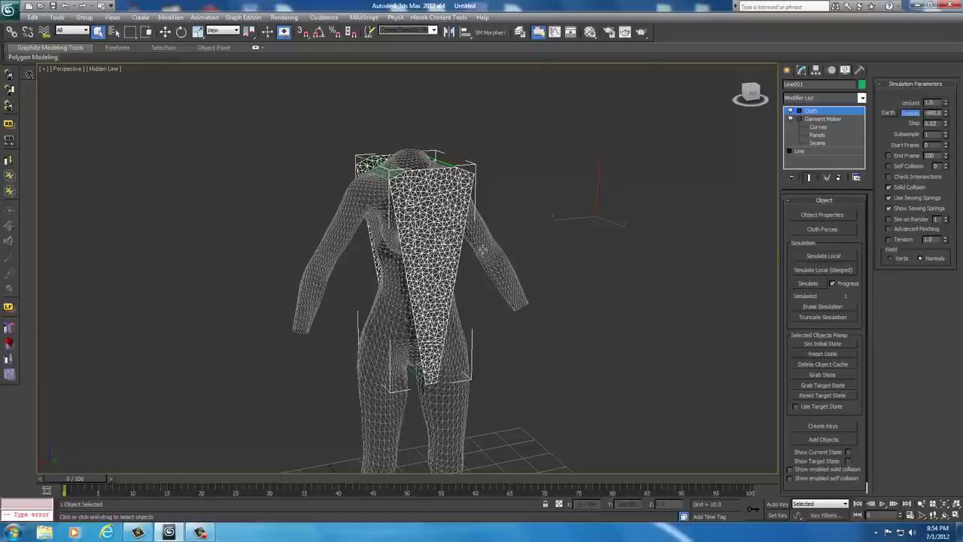
Step: Disable Use Sewing Springs and run a local simulation until the panels wrap around the body, then stop it
{"action": "left_click", "coordinate": [903, 200]}
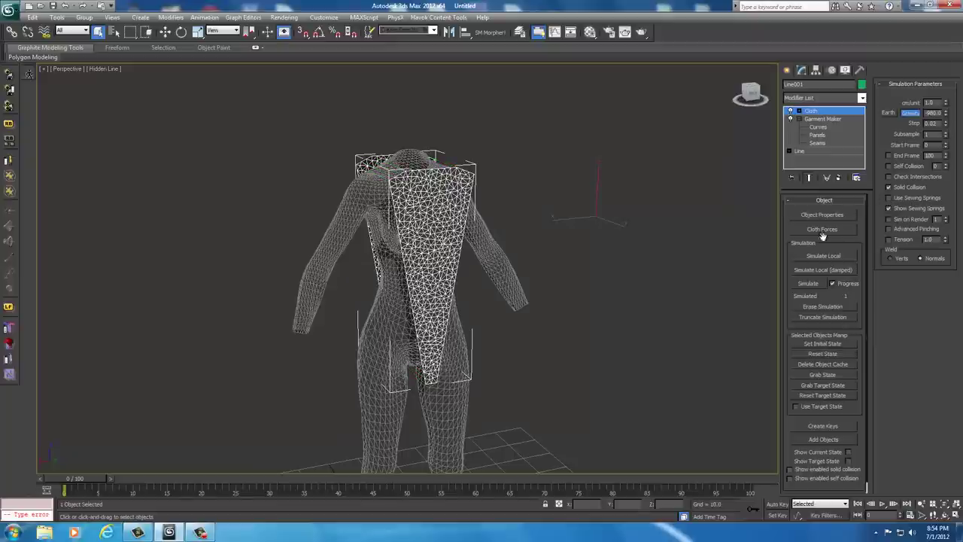
{"action": "left_click", "coordinate": [817, 256]}
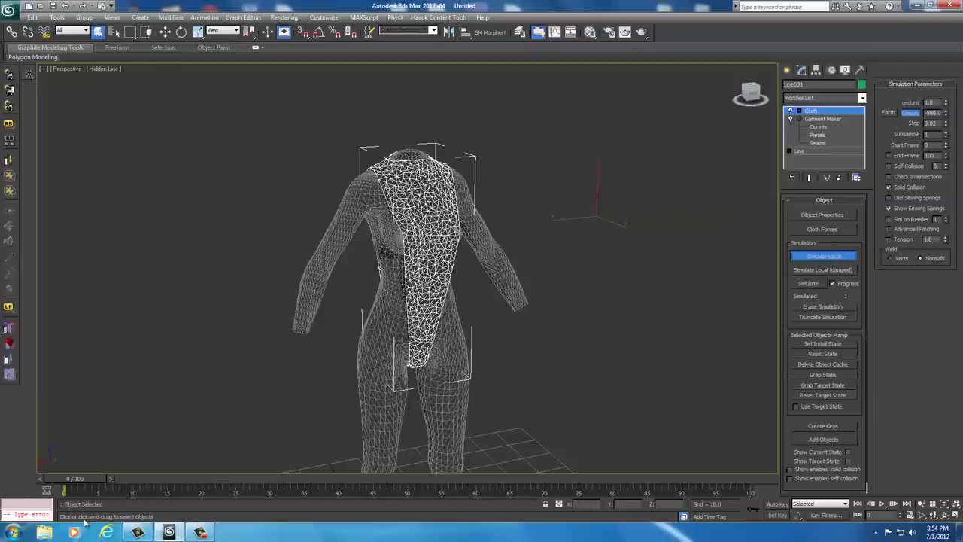
{"action": "left_click", "coordinate": [805, 260]}
Step: Show the viewport in Realistic shading and examine the simulated garment's fit from the front, side and underneath at the crotch
{"action": "scroll", "coordinate": [644, 271], "scroll_direction": "up", "scroll_amount": 3}
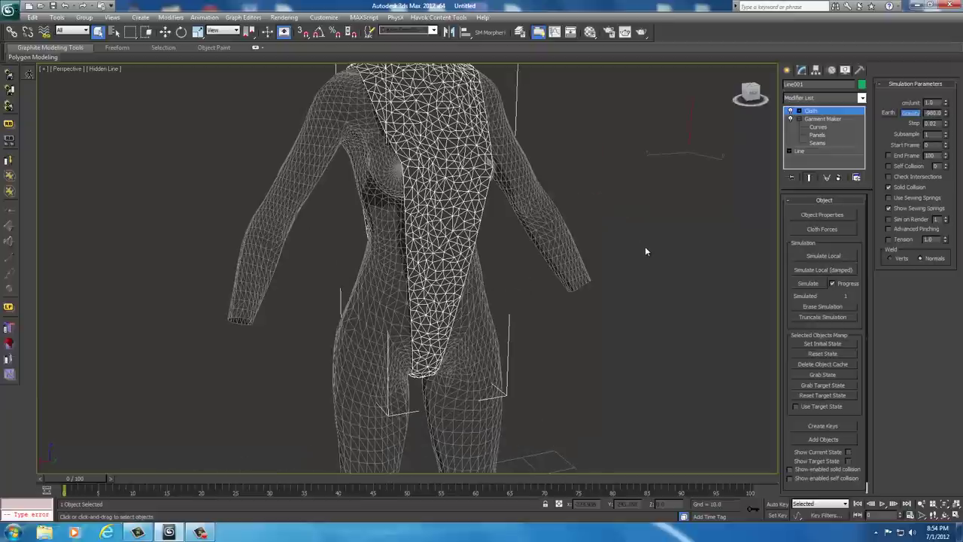
{"action": "left_click", "coordinate": [103, 68]}
{"action": "left_click", "coordinate": [124, 80]}
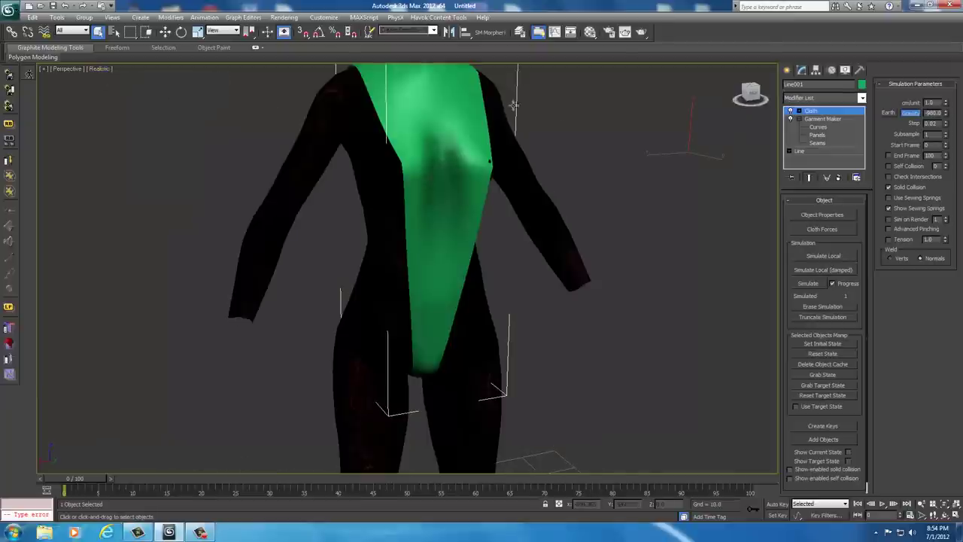
{"action": "left_click", "coordinate": [744, 94]}
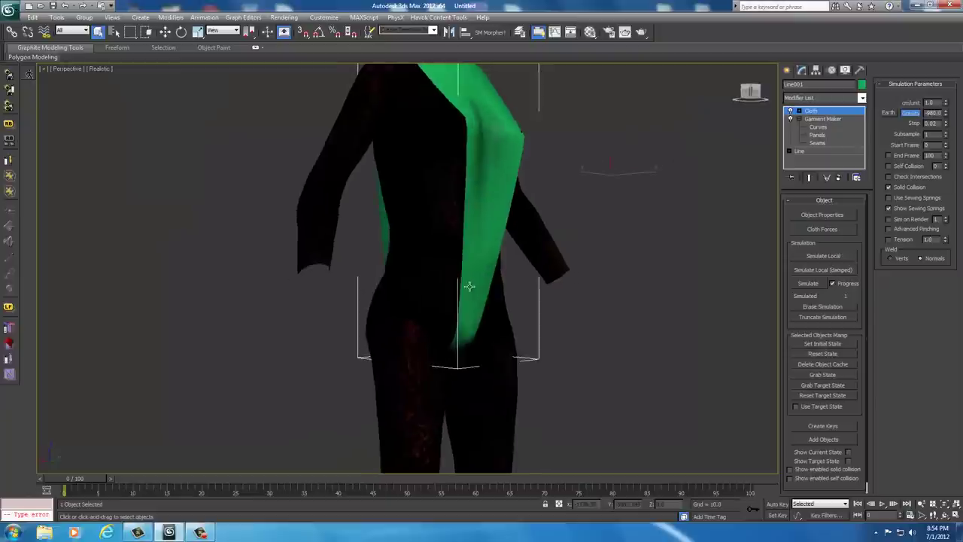
{"action": "left_click_drag", "start_coordinate": [750, 93], "coordinate": [683, 135]}
{"action": "middle_click_drag", "start_coordinate": [407, 255], "coordinate": [414, 228]}
{"action": "scroll", "coordinate": [414, 228], "scroll_direction": "up", "scroll_amount": 3}
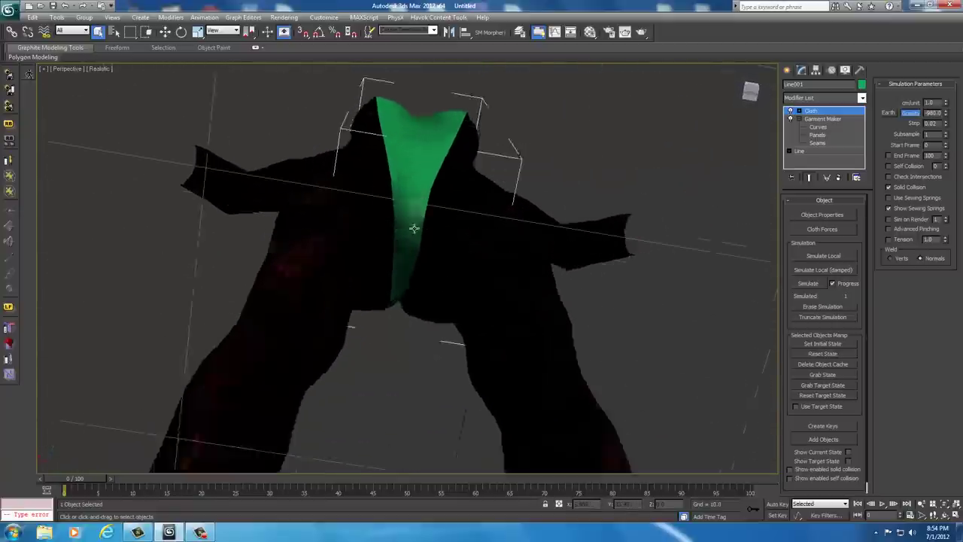
{"action": "scroll", "coordinate": [414, 228], "scroll_direction": "up", "scroll_amount": 3}
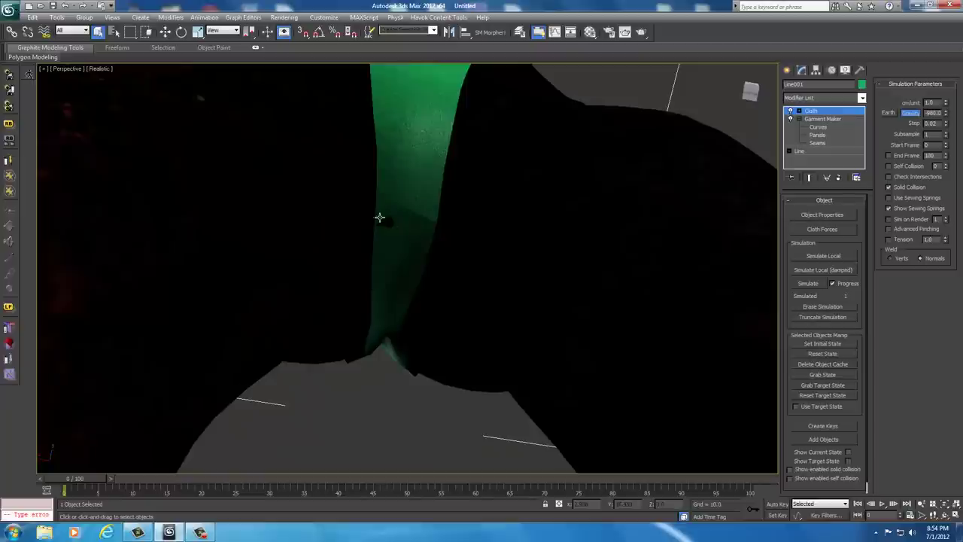
{"action": "left_click", "coordinate": [750, 90]}
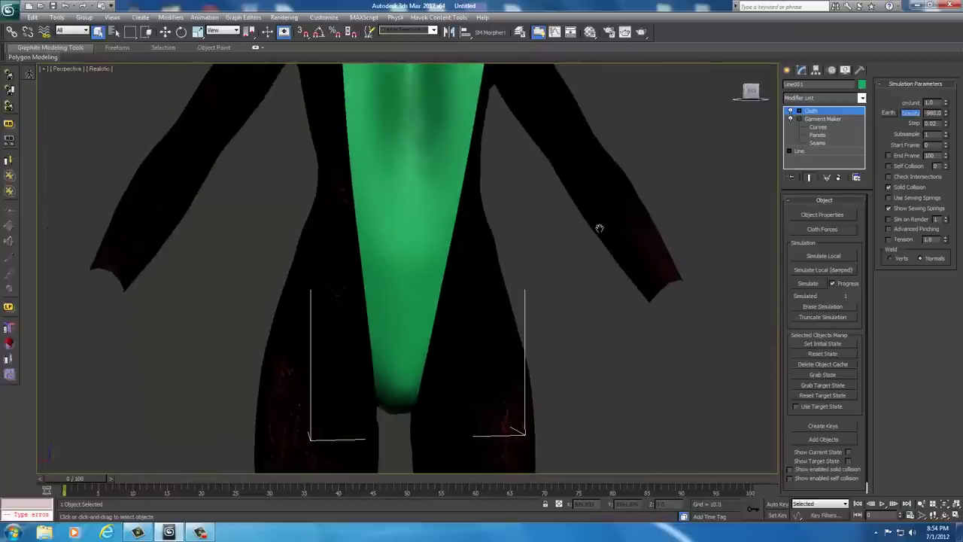
Step: Convert the simulated garment to an Editable Poly
{"action": "right_click", "coordinate": [401, 217]}
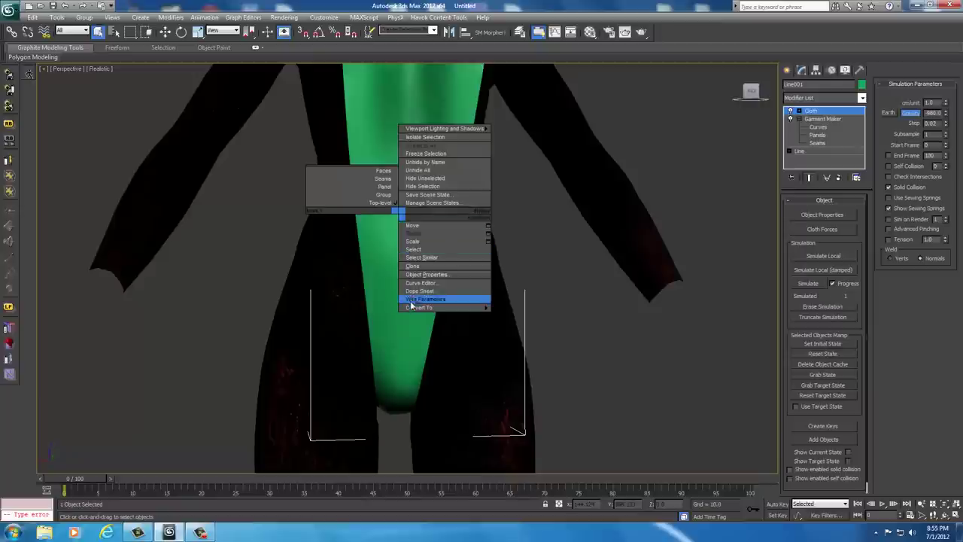
{"action": "mouse_move", "coordinate": [441, 308]}
{"action": "left_click", "coordinate": [526, 315]}
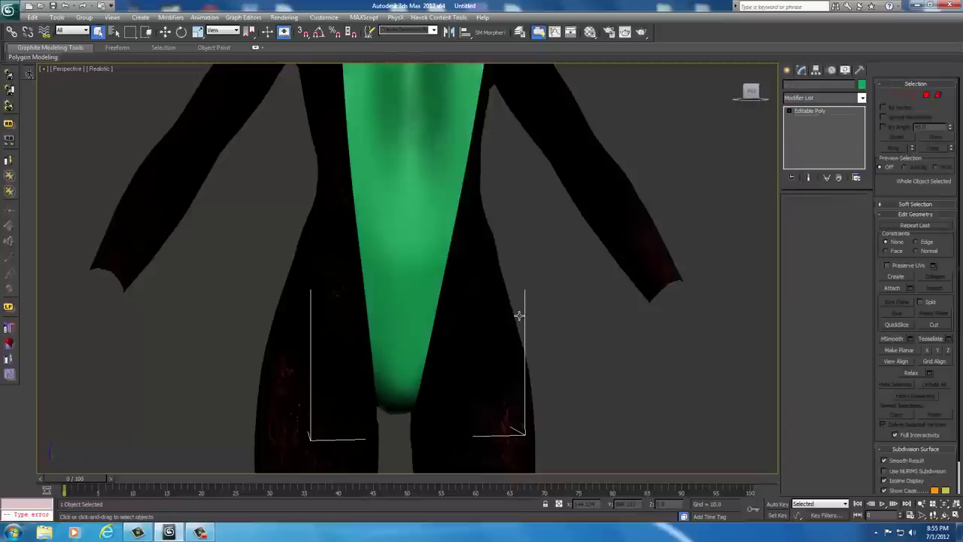
{"action": "scroll", "coordinate": [490, 269], "scroll_direction": "down", "scroll_amount": 4}
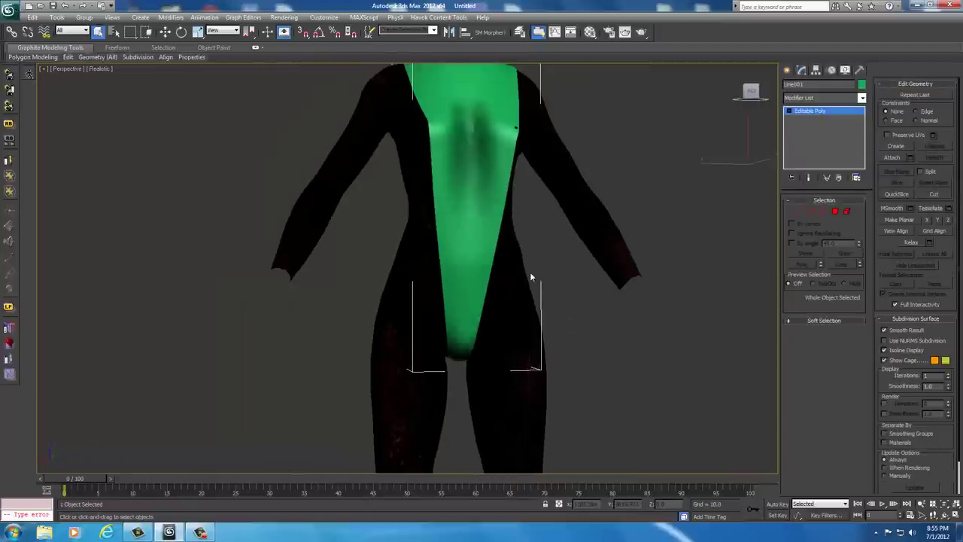
Step: Delete the Cloth modifier from the body mesh's modifier stack, keeping its dismember skin and Skin modifiers
{"action": "left_click", "coordinate": [362, 140]}
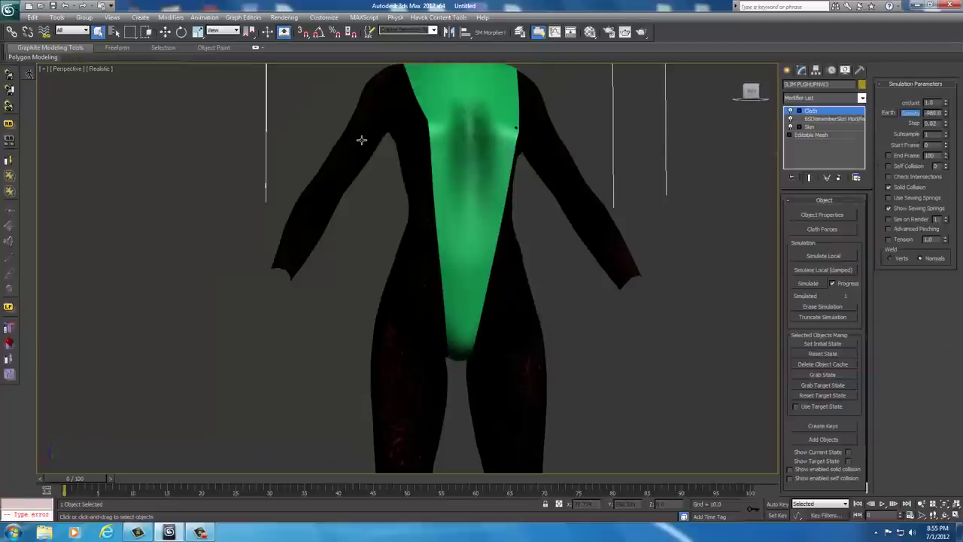
{"action": "right_click", "coordinate": [810, 115]}
{"action": "left_click", "coordinate": [825, 127]}
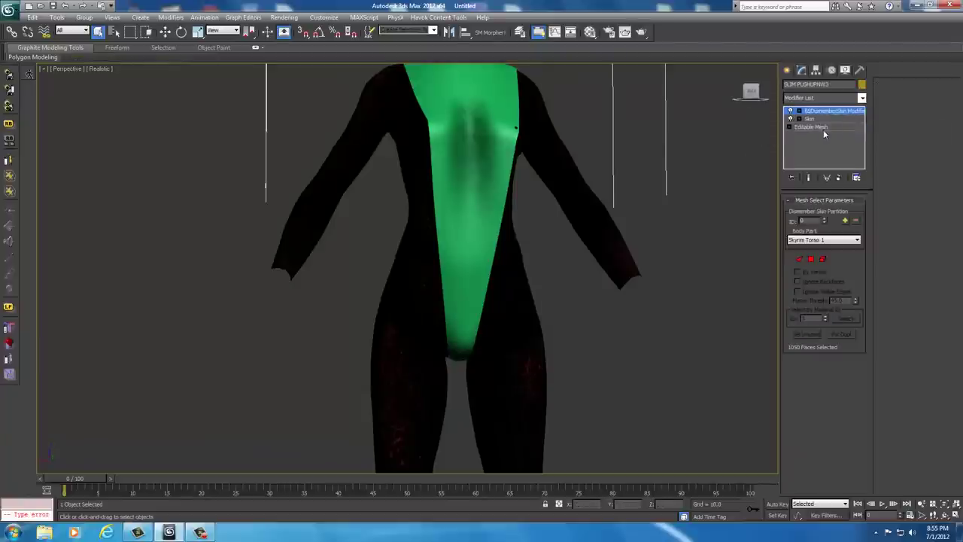
Step: Select the garment mesh and examine its fit around the body's sides, back and front
{"action": "left_click", "coordinate": [470, 218]}
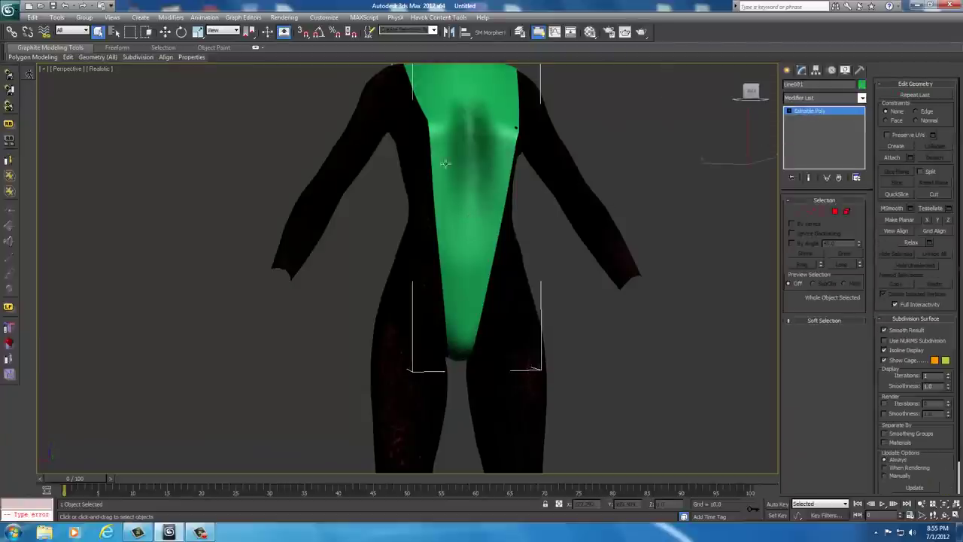
{"action": "left_click_drag", "start_coordinate": [750, 96], "coordinate": [617, 98]}
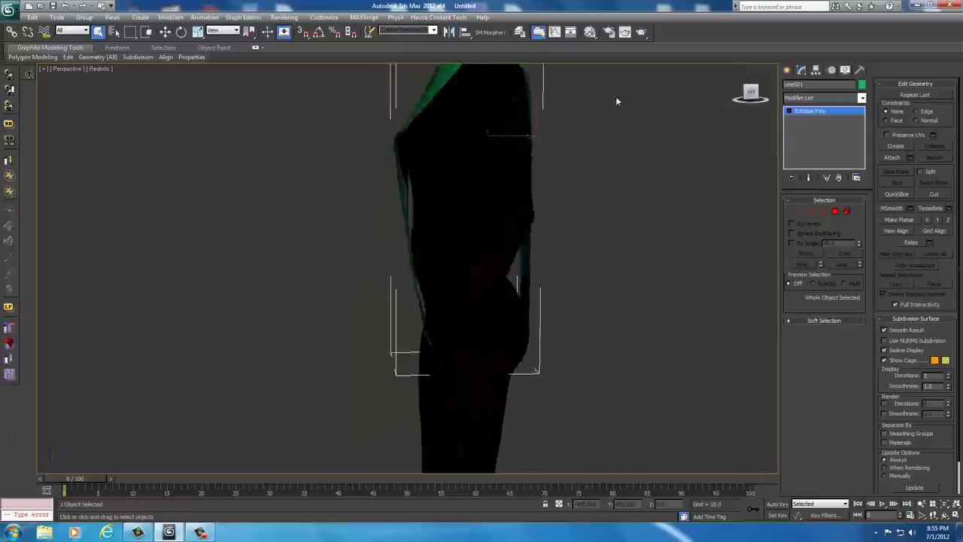
{"action": "mouse_move", "coordinate": [615, 101]}
{"action": "middle_mouse_down", "text": "alt"}
{"action": "mouse_move", "coordinate": [494, 99]}
{"action": "mouse_move", "coordinate": [701, 101]}
{"action": "mouse_move", "coordinate": [742, 91]}
{"action": "mouse_move", "coordinate": [562, 93]}
{"action": "mouse_move", "coordinate": [611, 94]}
{"action": "middle_mouse_up", "text": "alt"}
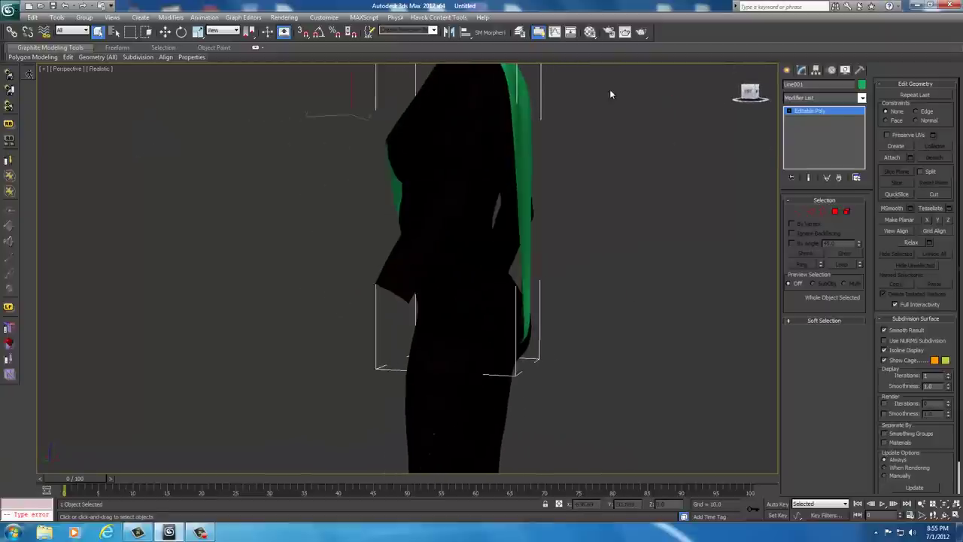
{"action": "left_click", "coordinate": [750, 91]}
{"action": "middle_click_drag", "start_coordinate": [650, 89], "coordinate": [146, 89], "text": "alt"}
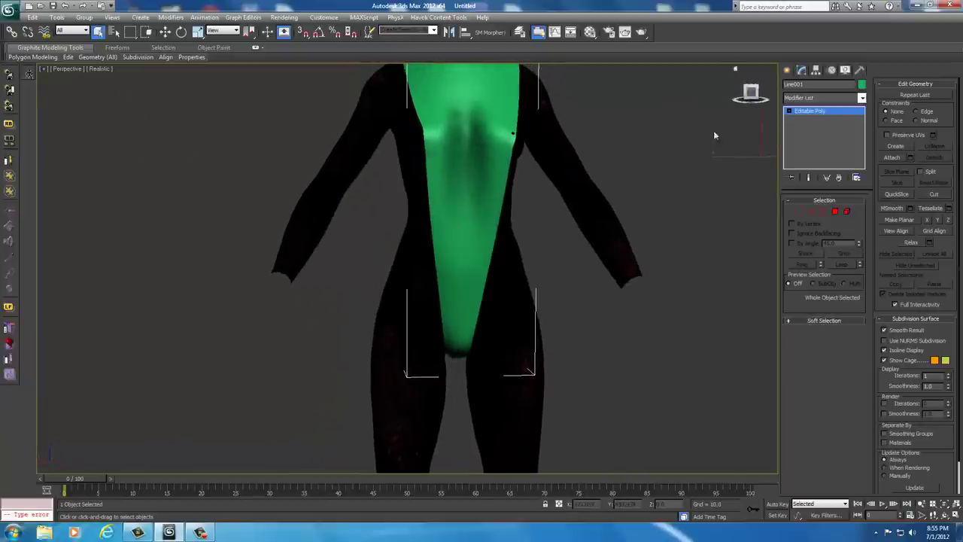
{"action": "scroll", "coordinate": [611, 204], "scroll_direction": "up", "scroll_amount": 3}
{"action": "middle_click_drag", "start_coordinate": [611, 207], "coordinate": [514, 230]}
{"action": "scroll", "coordinate": [514, 230], "scroll_direction": "down", "scroll_amount": 3}
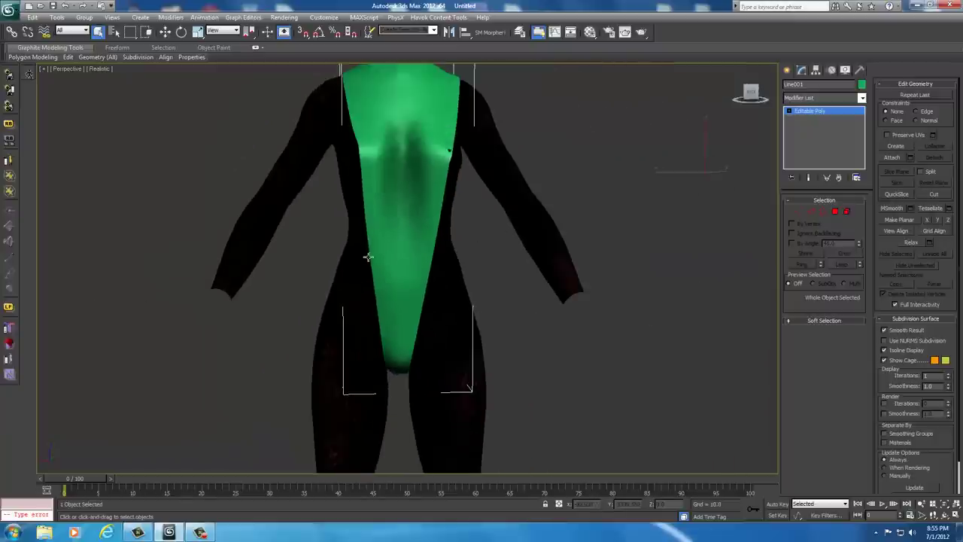
Step: Show the viewport in Hidden Line shading and freeze the body mesh
{"action": "left_click", "coordinate": [102, 69]}
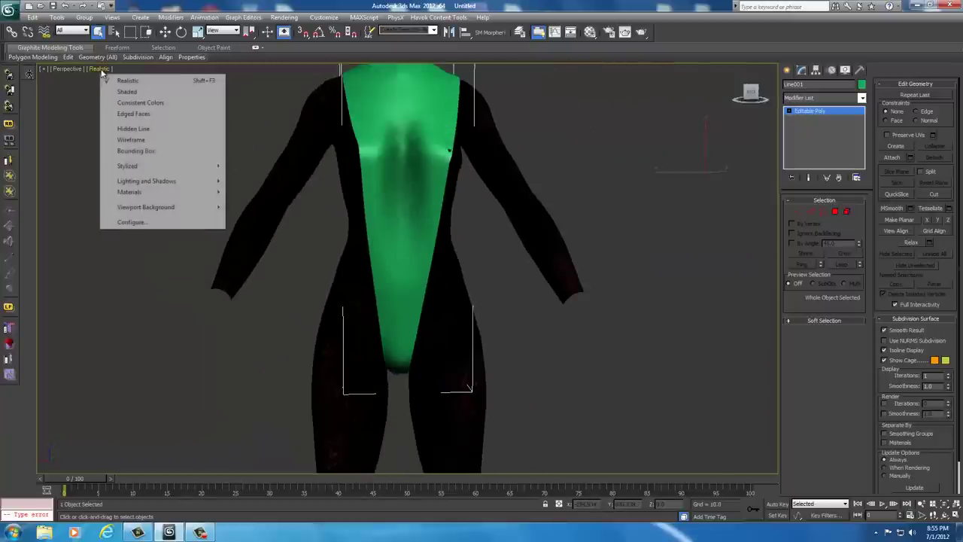
{"action": "left_click", "coordinate": [120, 129]}
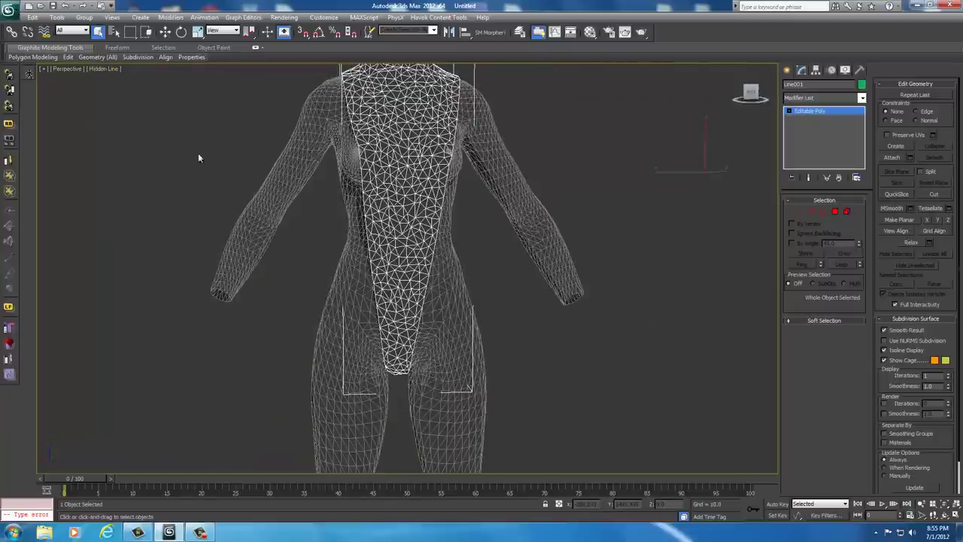
{"action": "left_click", "coordinate": [516, 208]}
{"action": "right_click", "coordinate": [519, 205]}
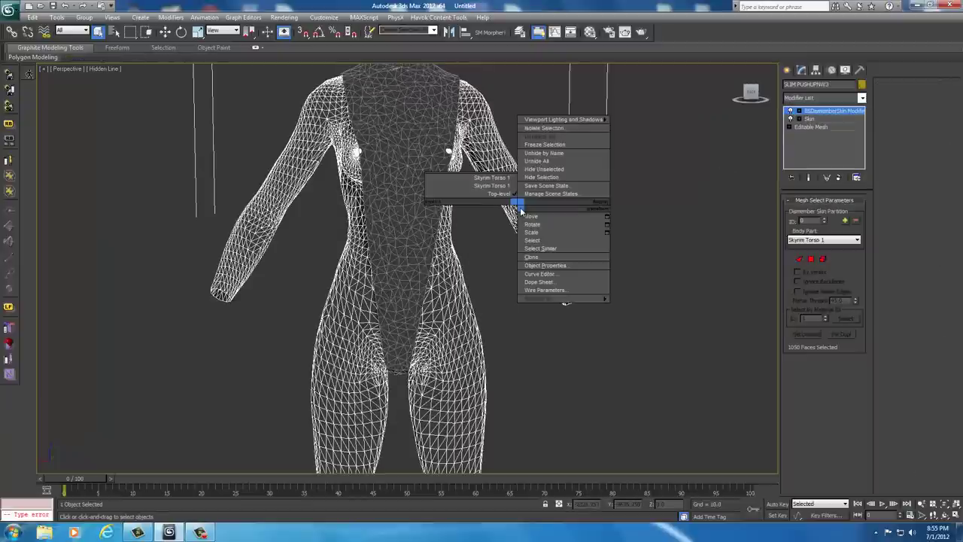
{"action": "left_click", "coordinate": [532, 152]}
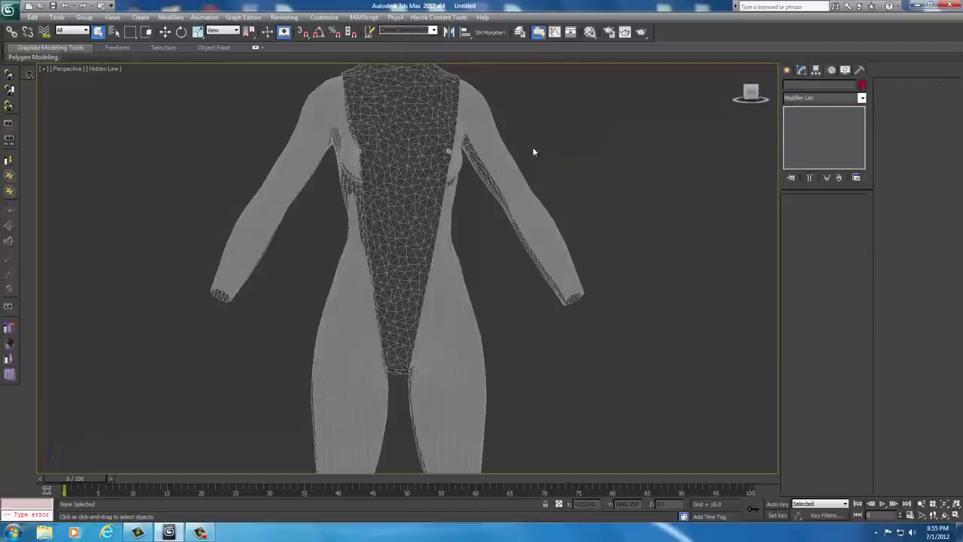
Step: Select both the front and back panel elements of the garment's Editable Poly
{"action": "left_click", "coordinate": [404, 229]}
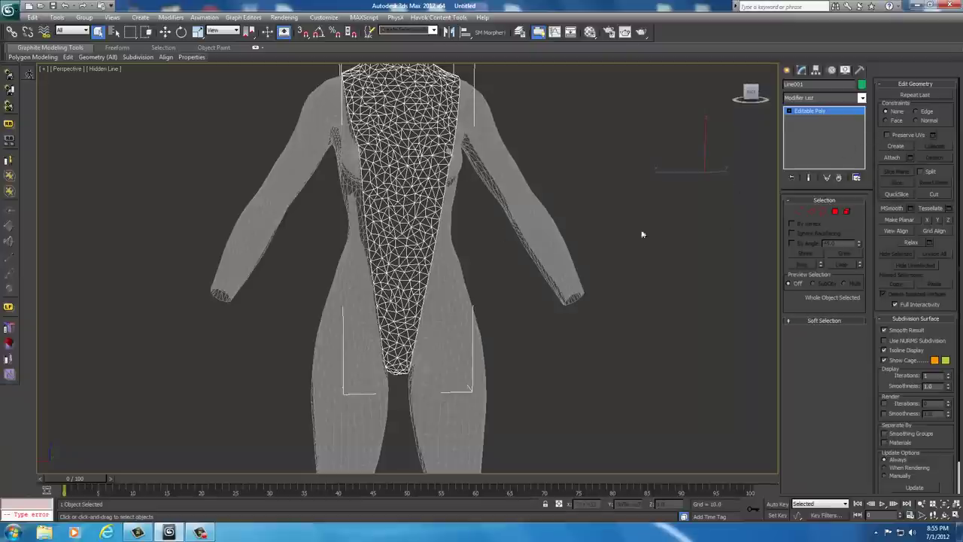
{"action": "left_click_drag", "start_coordinate": [732, 98], "coordinate": [514, 94]}
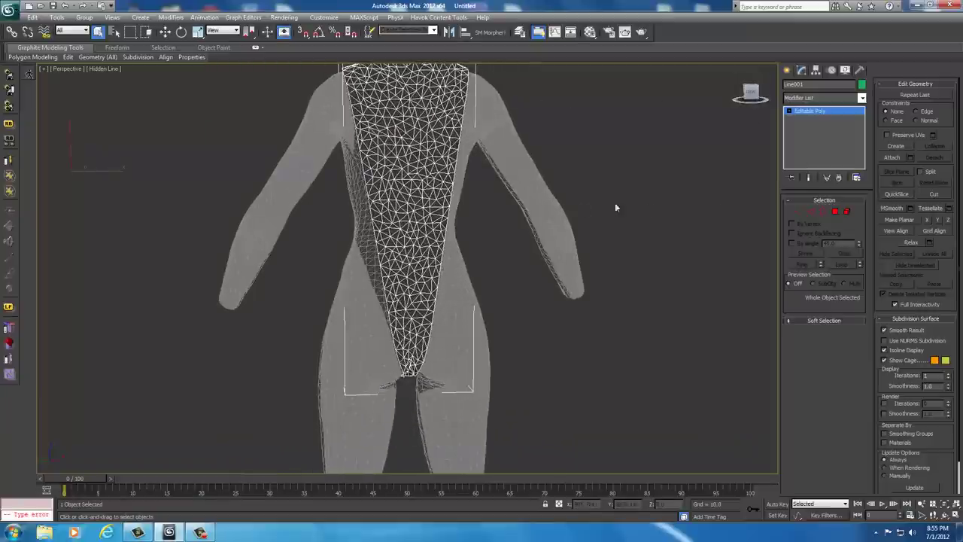
{"action": "left_click", "coordinate": [848, 212]}
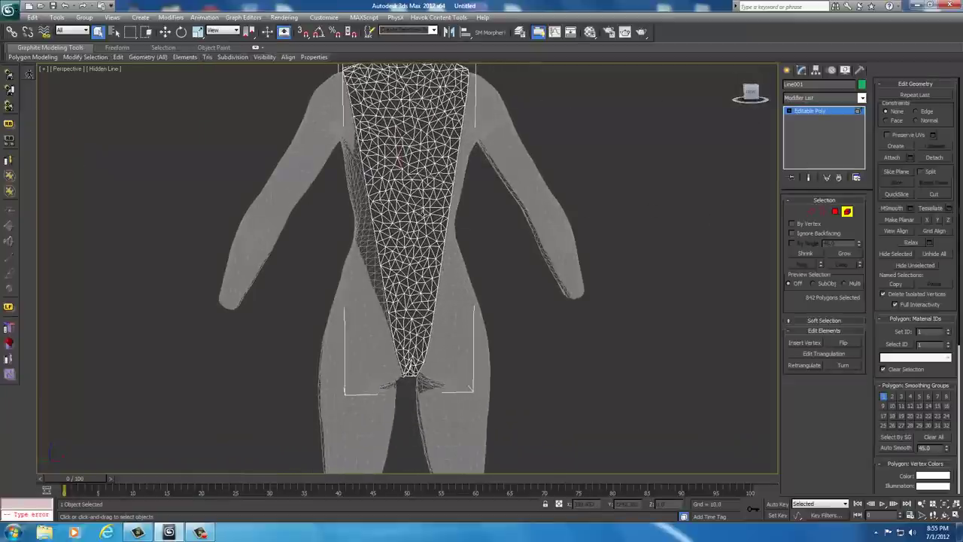
{"action": "left_click", "coordinate": [420, 212]}
{"action": "left_click_drag", "start_coordinate": [744, 95], "coordinate": [15, 92]}
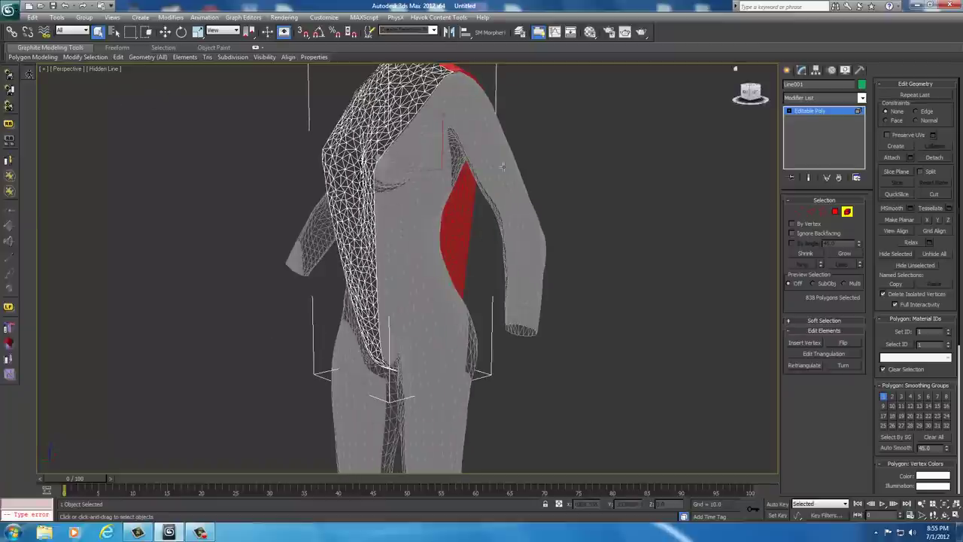
{"action": "left_click", "coordinate": [350, 213], "text": "ctrl"}
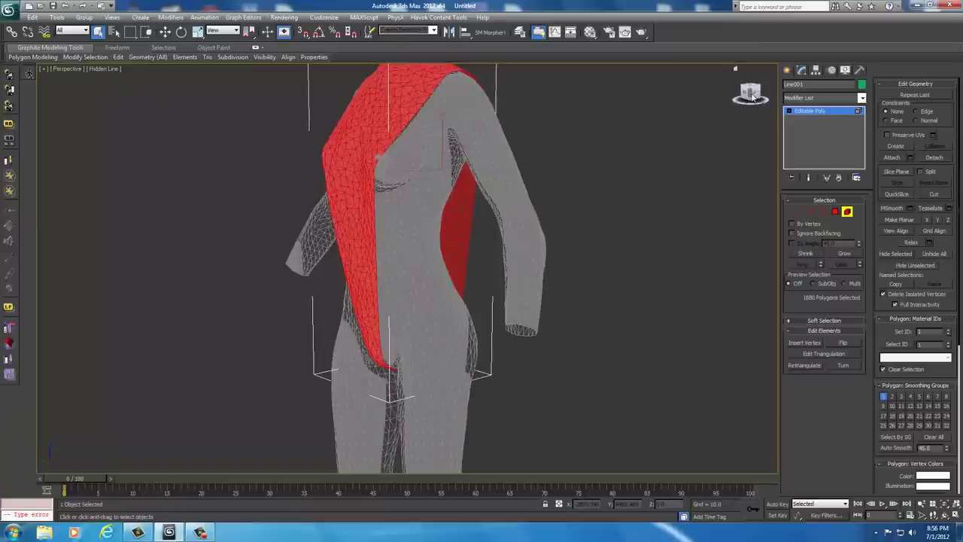
Step: Relax the selected garment elements three times to smooth the crotch area, and return to object level
{"action": "left_click_drag", "start_coordinate": [749, 93], "coordinate": [608, 100]}
{"action": "scroll", "coordinate": [633, 247], "scroll_direction": "up", "scroll_amount": 5}
{"action": "middle_click_drag", "start_coordinate": [632, 222], "coordinate": [593, 119]}
{"action": "left_click_drag", "start_coordinate": [756, 95], "coordinate": [733, 99]}
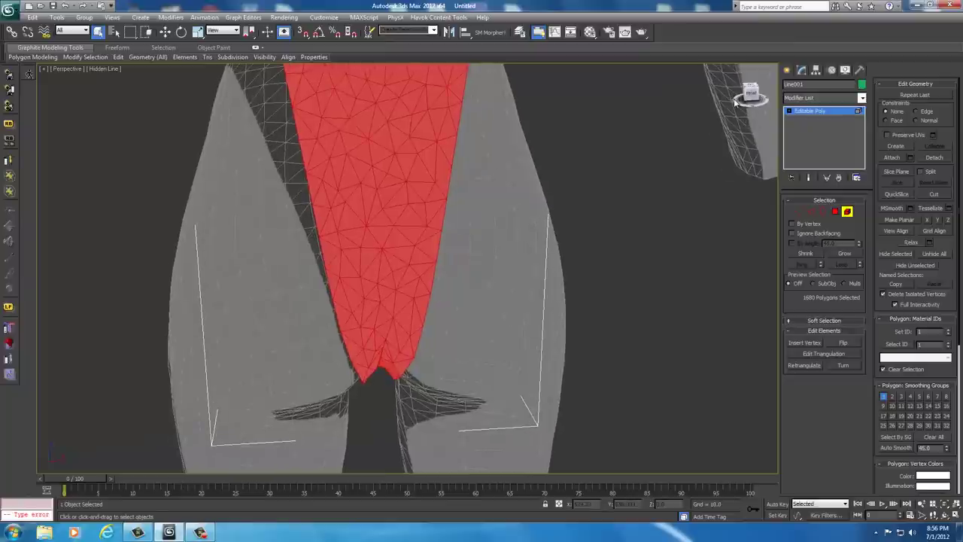
{"action": "left_click", "coordinate": [911, 244]}
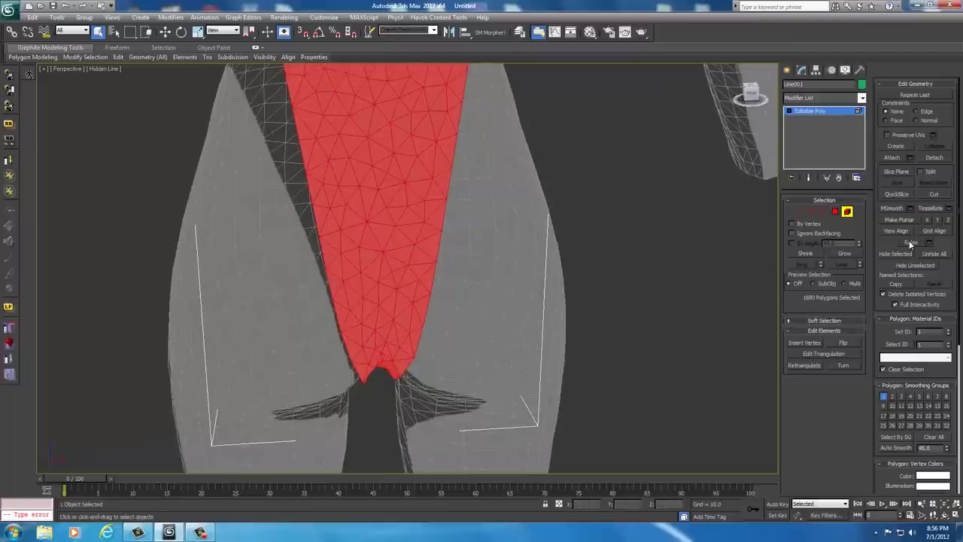
{"action": "left_click", "coordinate": [911, 244]}
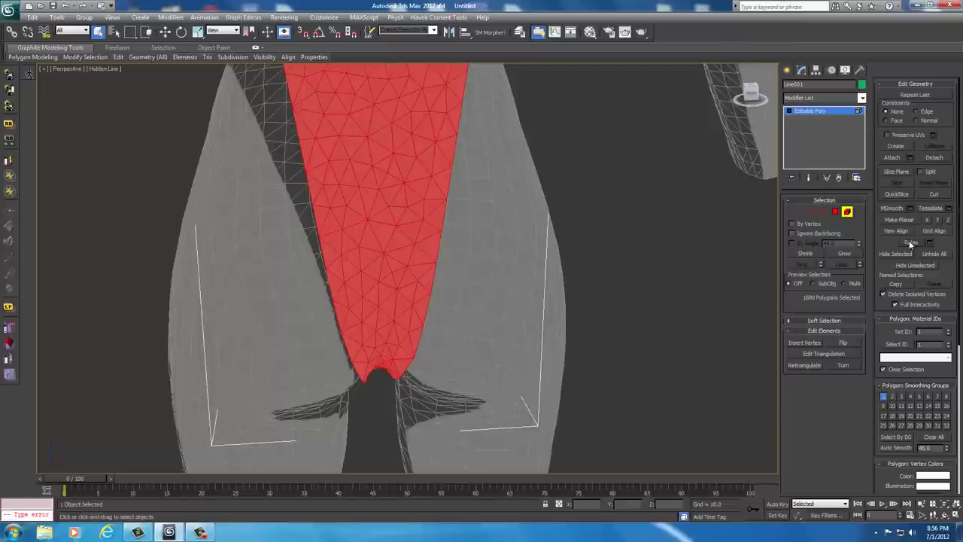
{"action": "left_click", "coordinate": [910, 244]}
{"action": "mouse_move", "coordinate": [750, 97]}
{"action": "left_mouse_down"}
{"action": "mouse_move", "coordinate": [745, 464]}
{"action": "mouse_move", "coordinate": [750, 80]}
{"action": "left_mouse_up"}
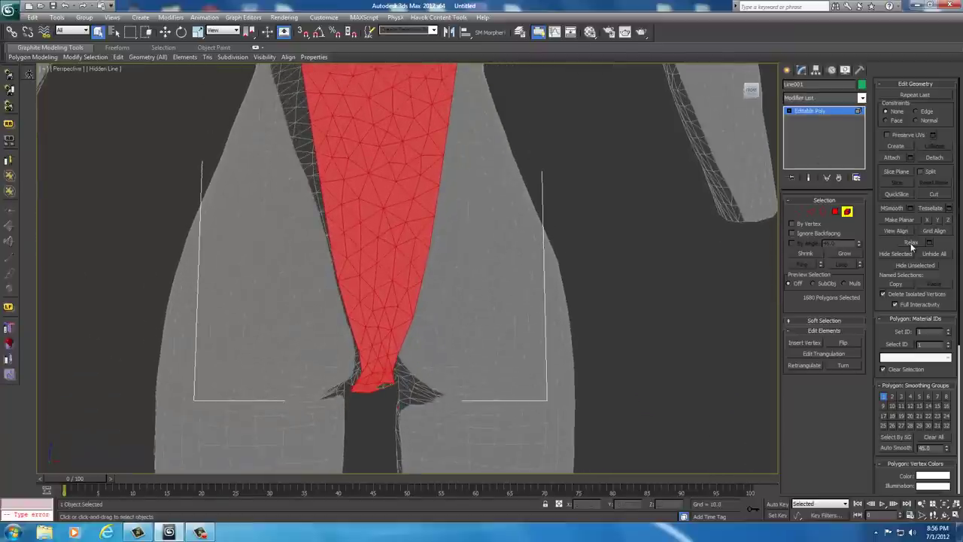
{"action": "right_click", "coordinate": [388, 230]}
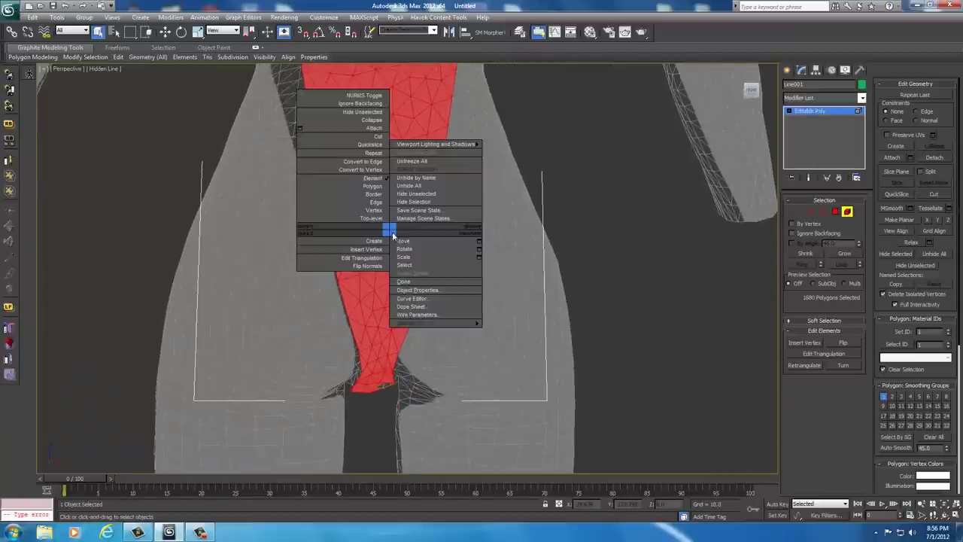
{"action": "mouse_move", "coordinate": [412, 322]}
{"action": "left_click", "coordinate": [513, 325]}
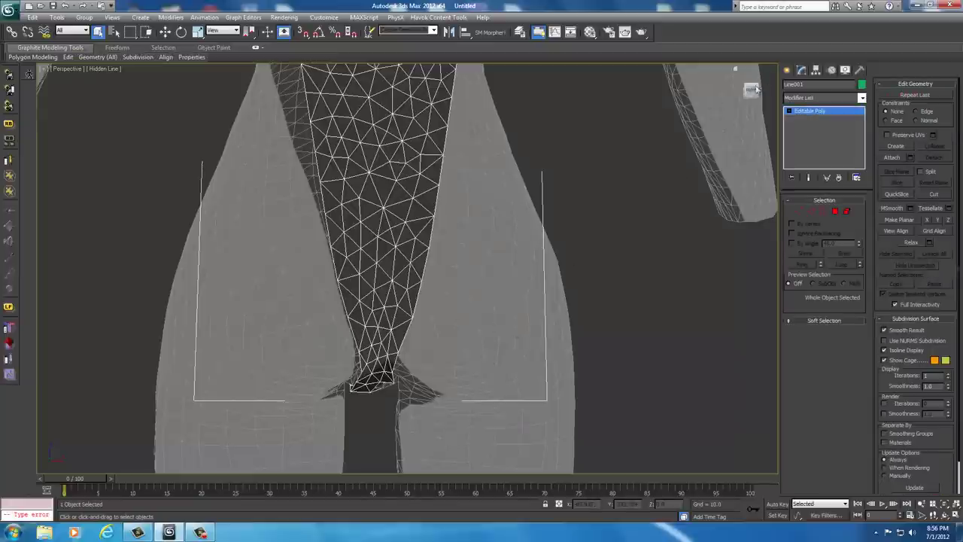
Step: Select the garment vertex at the crotch beside the area where the body pokes through, ready to move
{"action": "left_click_drag", "start_coordinate": [751, 90], "coordinate": [746, 92]}
{"action": "left_click", "coordinate": [798, 212]}
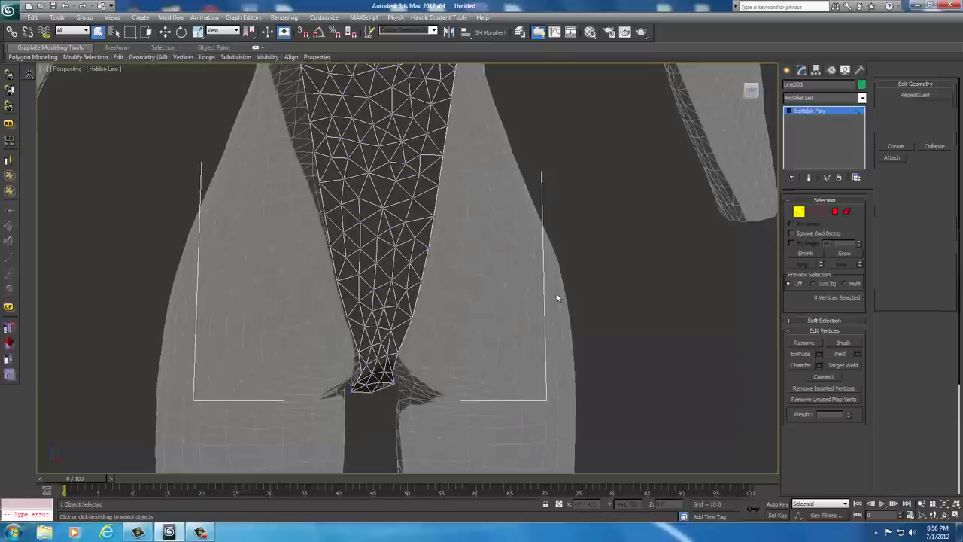
{"action": "middle_click_drag", "start_coordinate": [542, 310], "coordinate": [542, 235]}
{"action": "scroll", "coordinate": [542, 235], "scroll_direction": "up", "scroll_amount": 2}
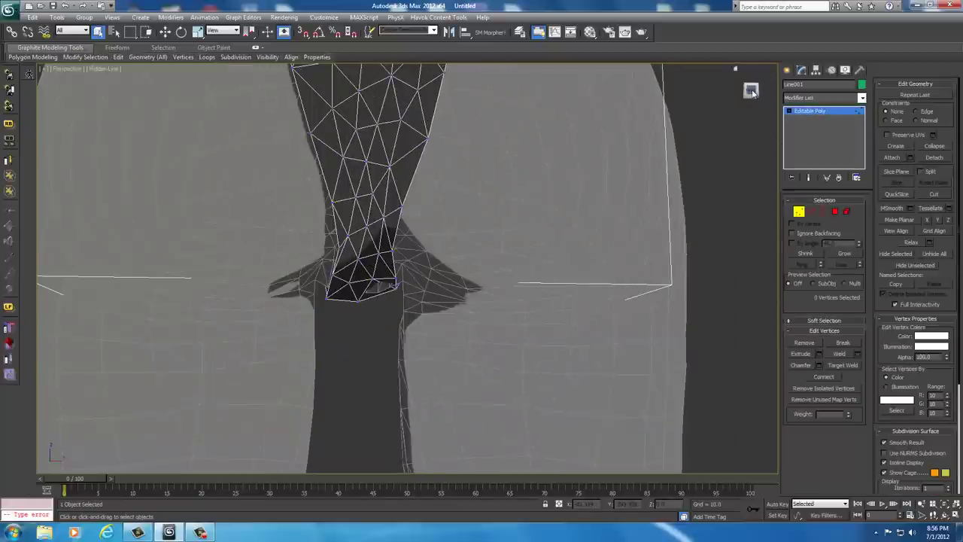
{"action": "left_click_drag", "start_coordinate": [752, 92], "coordinate": [753, 69]}
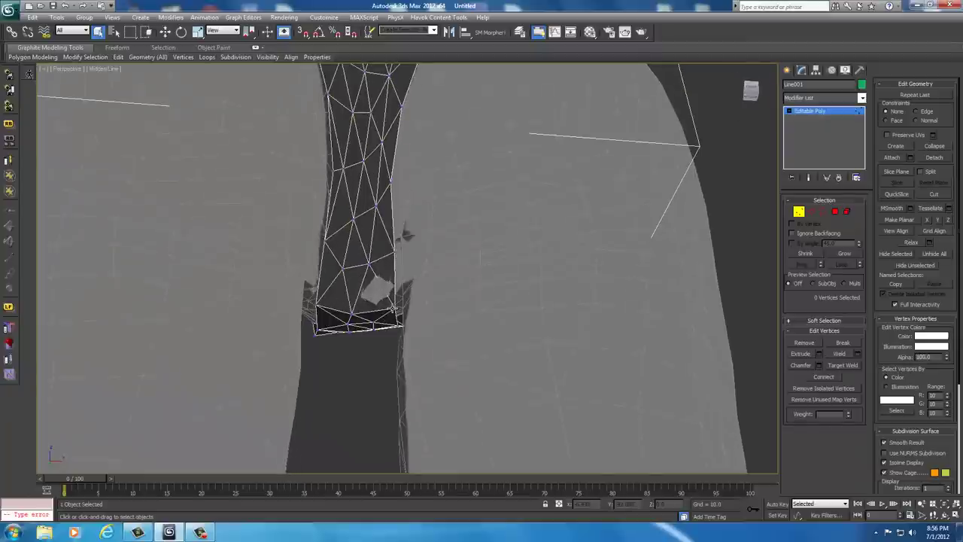
{"action": "left_click", "coordinate": [393, 310]}
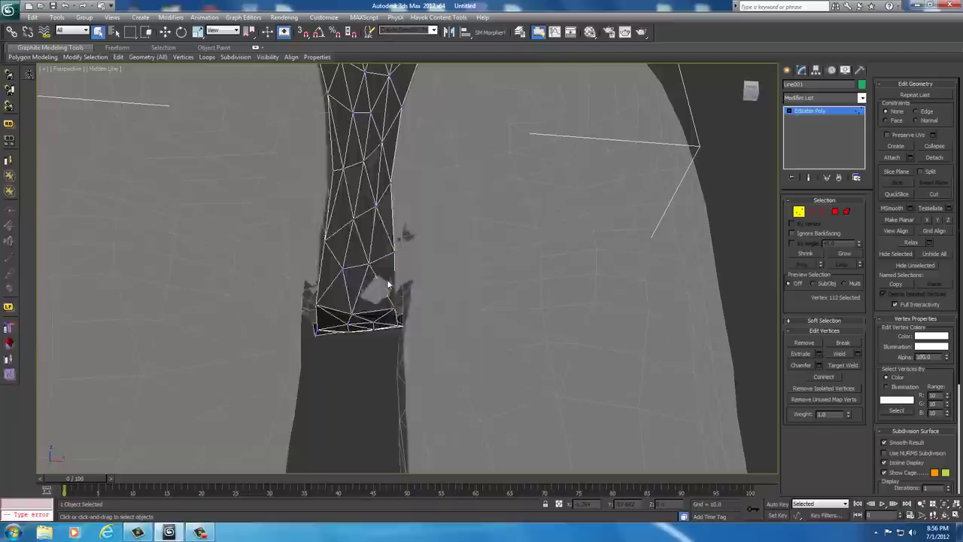
{"action": "right_click", "coordinate": [385, 278]}
{"action": "left_click", "coordinate": [399, 290]}
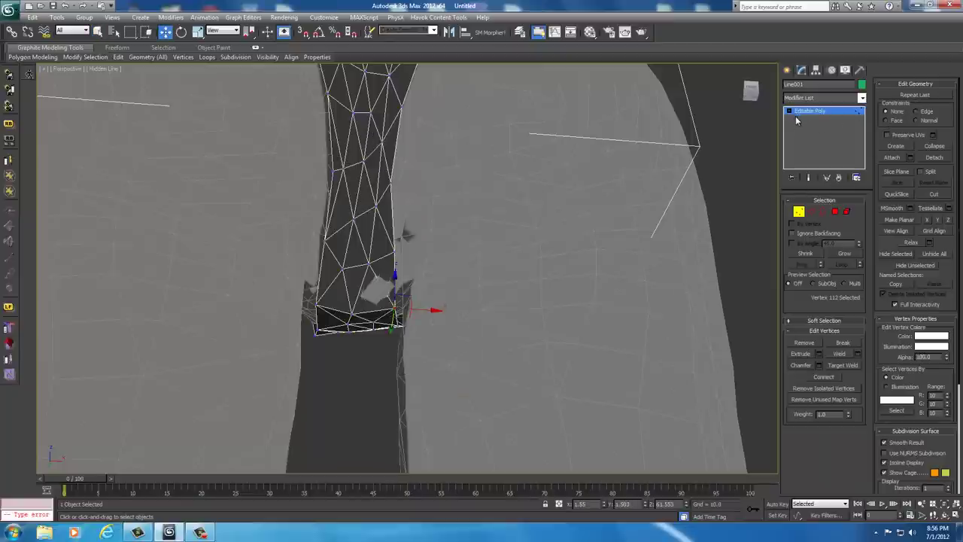
Step: Enable soft selection for the garment vertices with a falloff of 5
{"action": "left_click", "coordinate": [803, 322]}
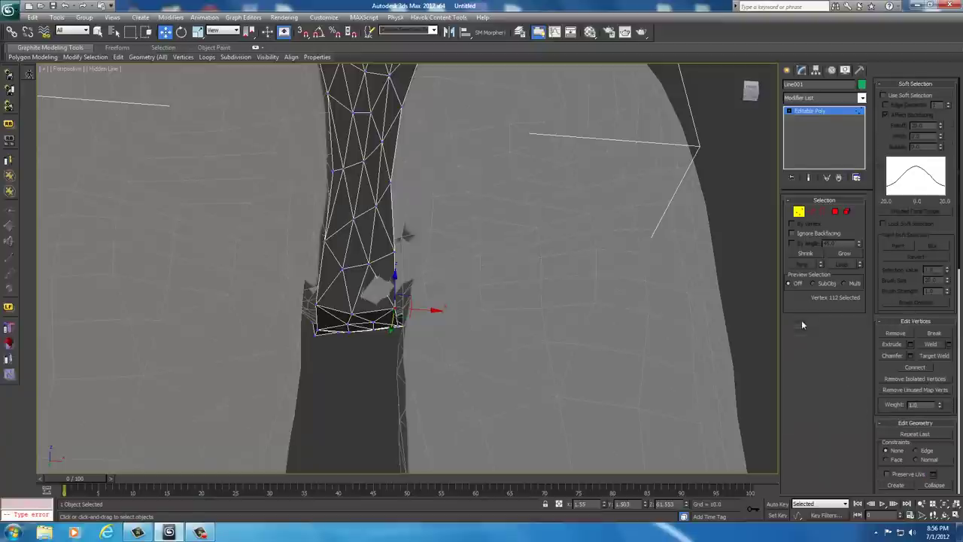
{"action": "left_click", "coordinate": [889, 96]}
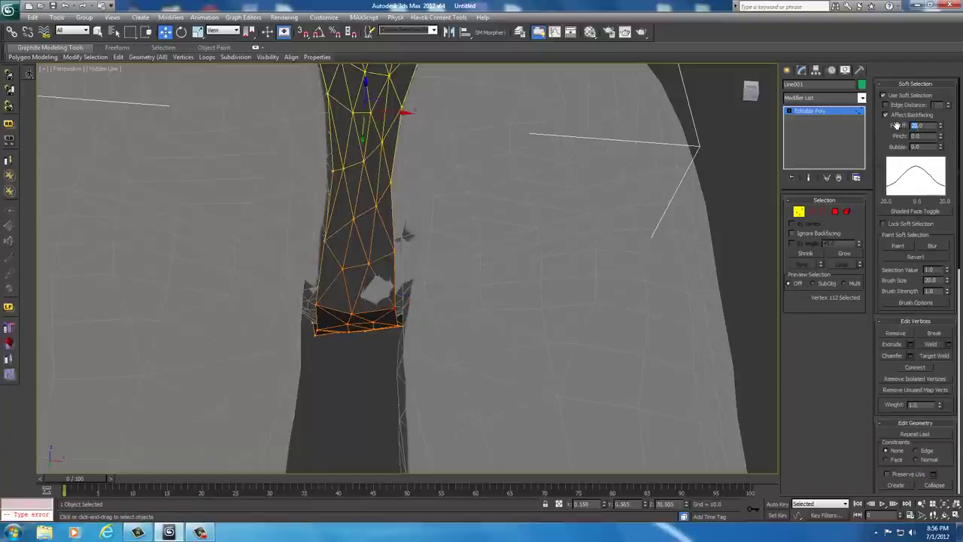
{"action": "type", "text": "3"}
{"action": "key", "text": "Return"}
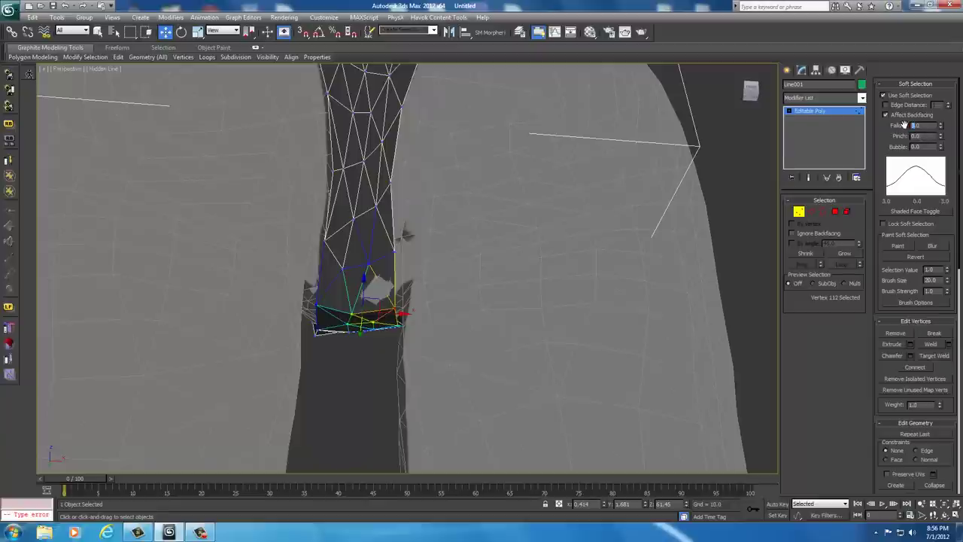
{"action": "left_click", "coordinate": [925, 135]}
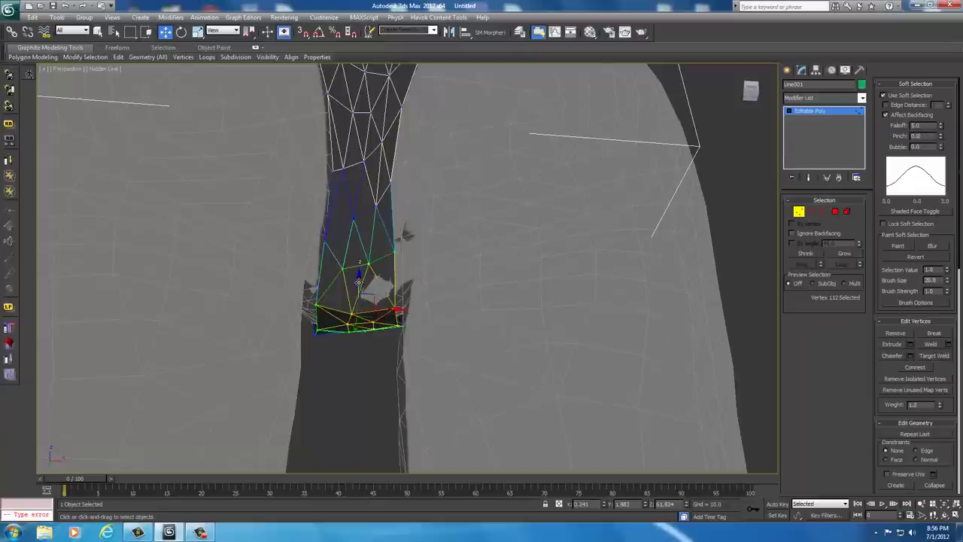
Step: Move the soft-selected vertices on the underside of the crotch slightly downward to cover the protruding body
{"action": "left_click", "coordinate": [749, 89]}
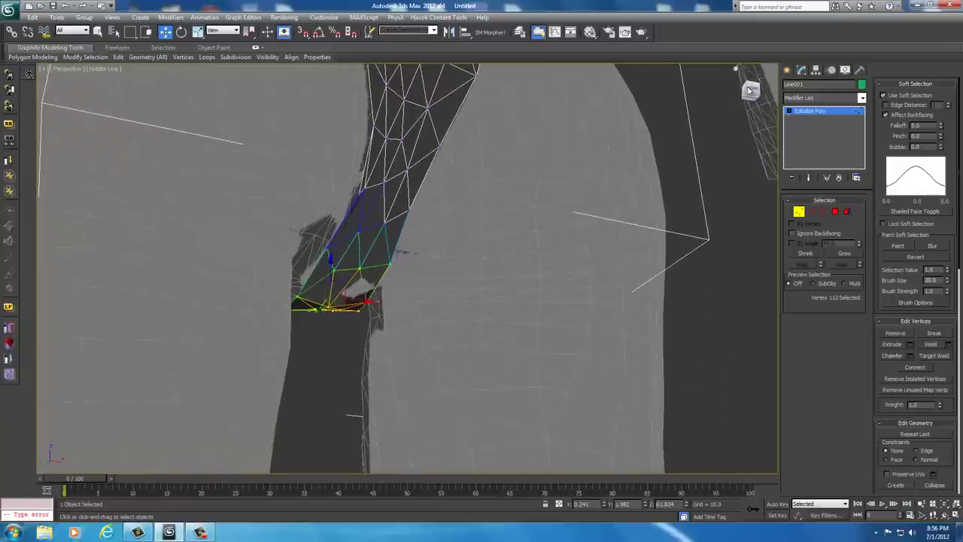
{"action": "left_click", "coordinate": [359, 269]}
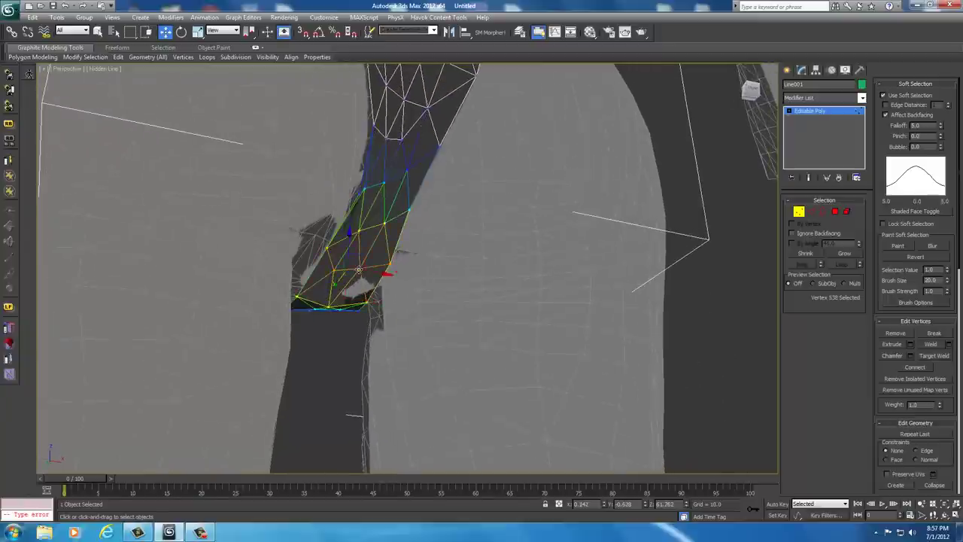
{"action": "left_click_drag", "start_coordinate": [349, 243], "coordinate": [348, 246]}
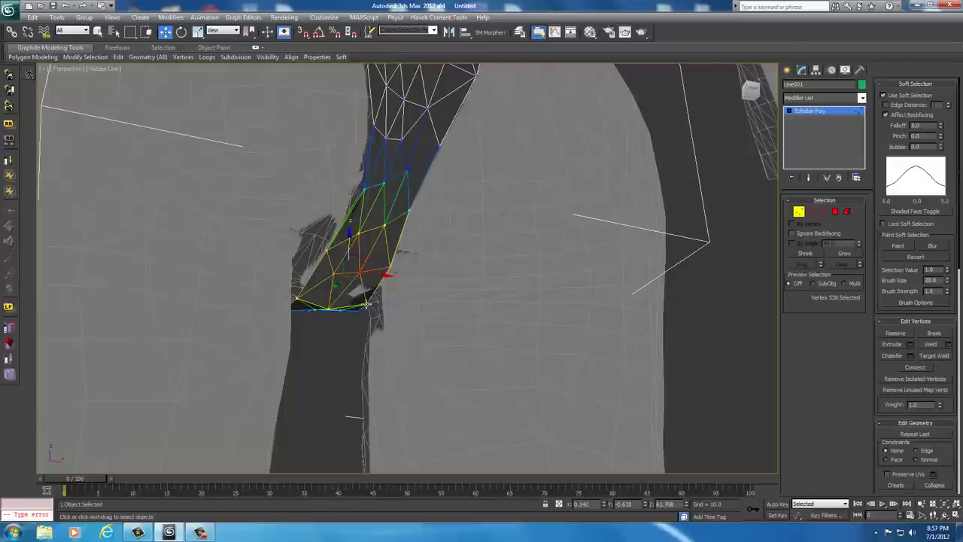
{"action": "key", "text": "ctrl+Page_Down"}
{"action": "left_click_drag", "start_coordinate": [330, 275], "coordinate": [329, 278]}
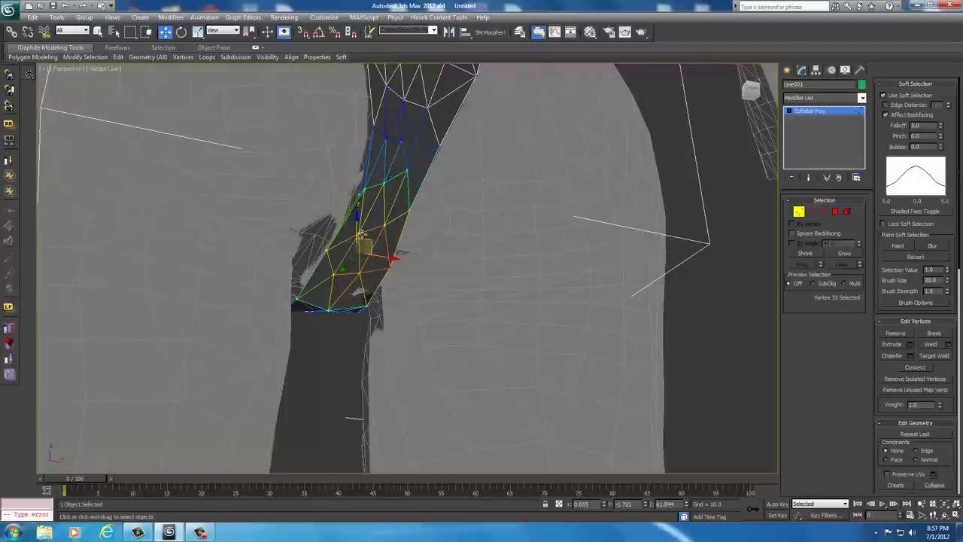
{"action": "left_click_drag", "start_coordinate": [357, 223], "coordinate": [357, 224]}
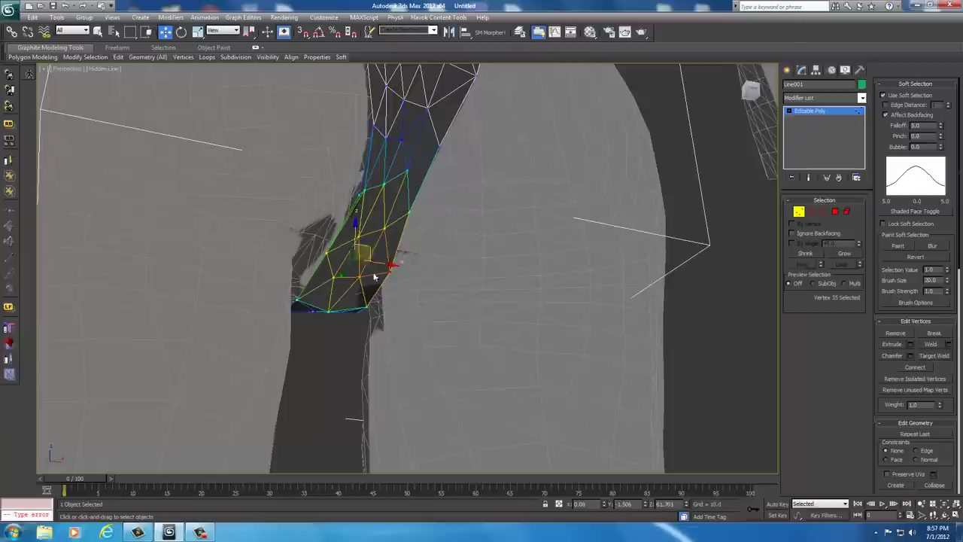
{"action": "left_click", "coordinate": [364, 310]}
{"action": "left_click", "coordinate": [365, 306]}
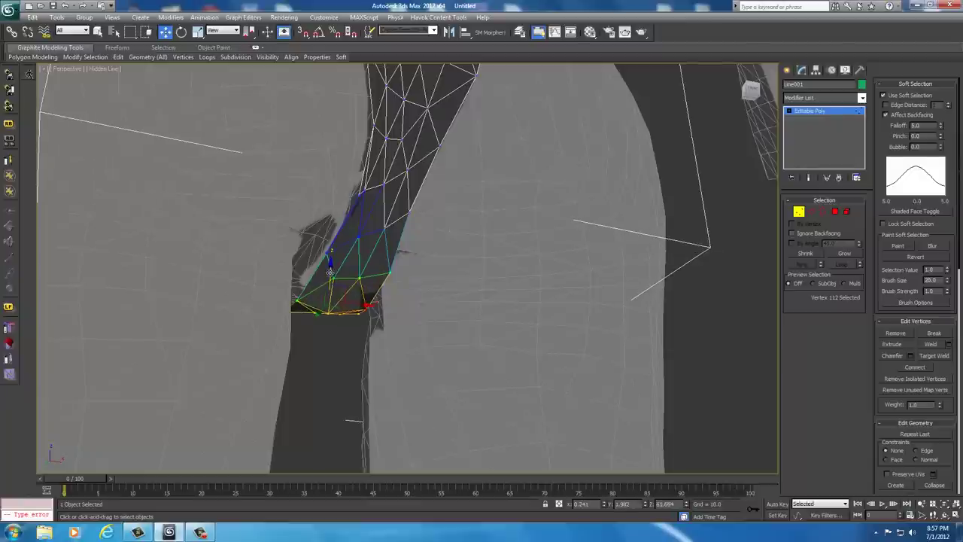
Step: Show Realistic shading, move the front crotch vertex outward to cover the exposed body, and check the fit from below and behind
{"action": "left_click", "coordinate": [105, 68]}
{"action": "left_click", "coordinate": [133, 80]}
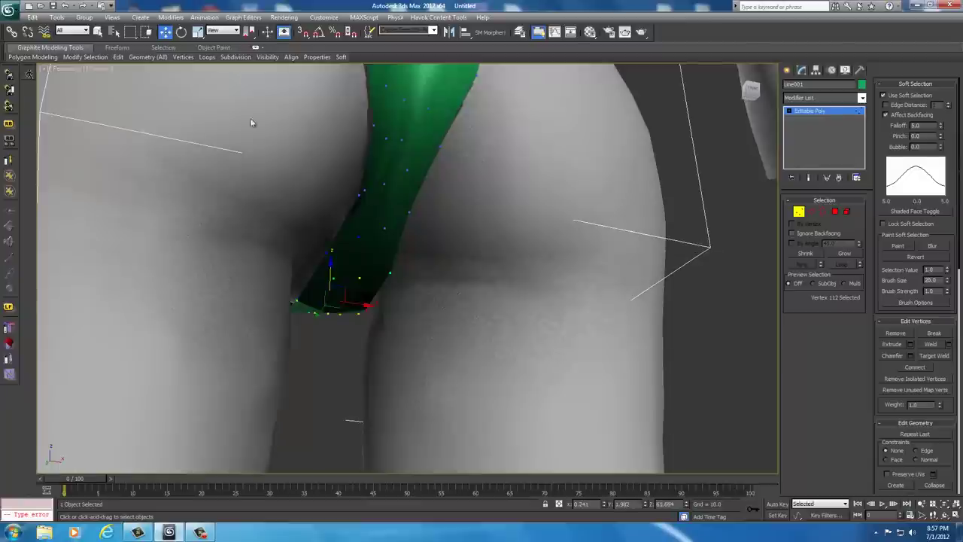
{"action": "left_click_drag", "start_coordinate": [750, 89], "coordinate": [498, 119]}
{"action": "left_click", "coordinate": [493, 295]}
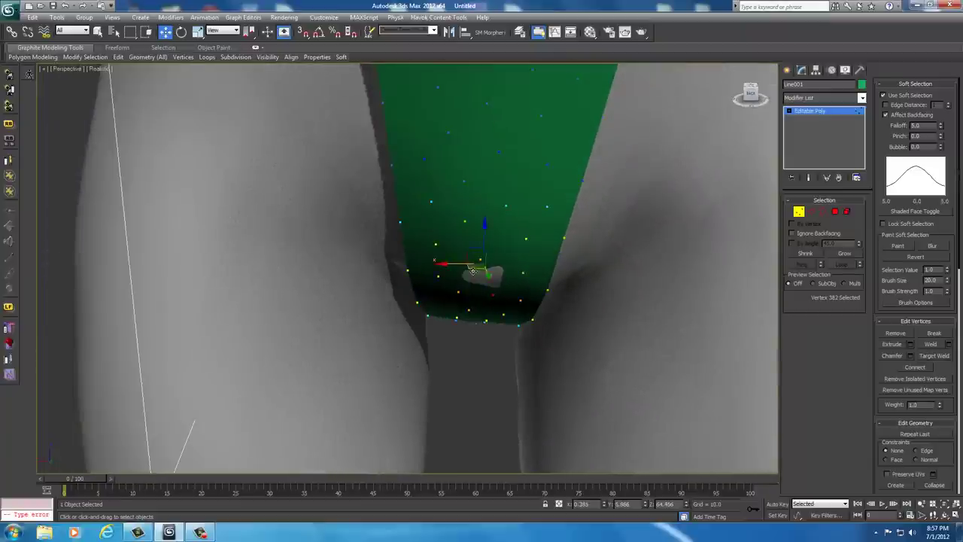
{"action": "left_click_drag", "start_coordinate": [488, 272], "coordinate": [488, 274]}
{"action": "left_click", "coordinate": [562, 353]}
{"action": "middle_click_drag", "start_coordinate": [579, 347], "coordinate": [537, 331]}
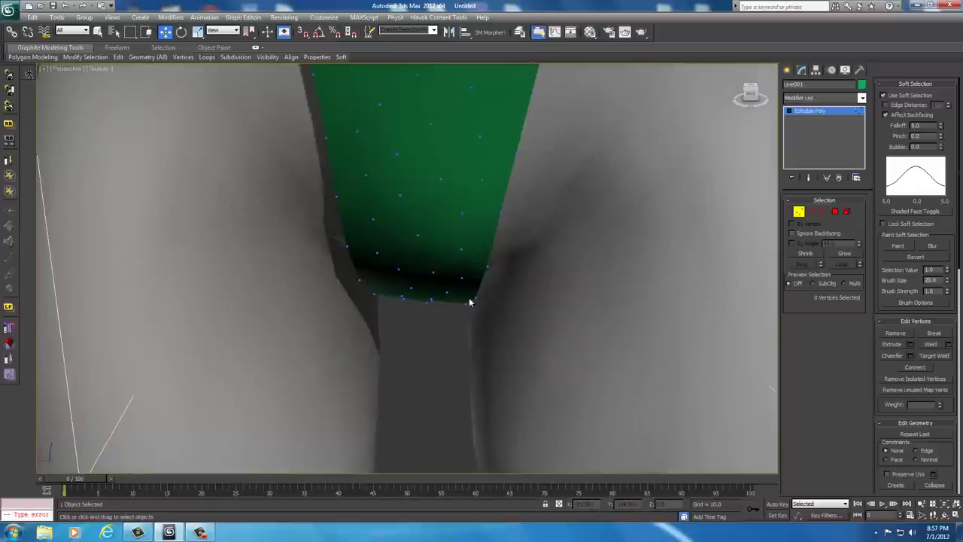
{"action": "left_click", "coordinate": [751, 94]}
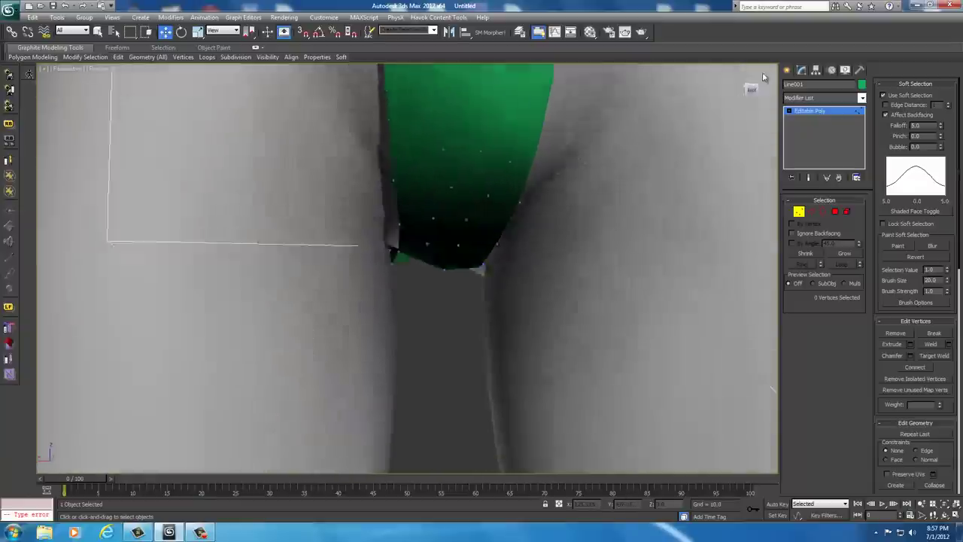
{"action": "left_click_drag", "start_coordinate": [763, 78], "coordinate": [476, 165]}
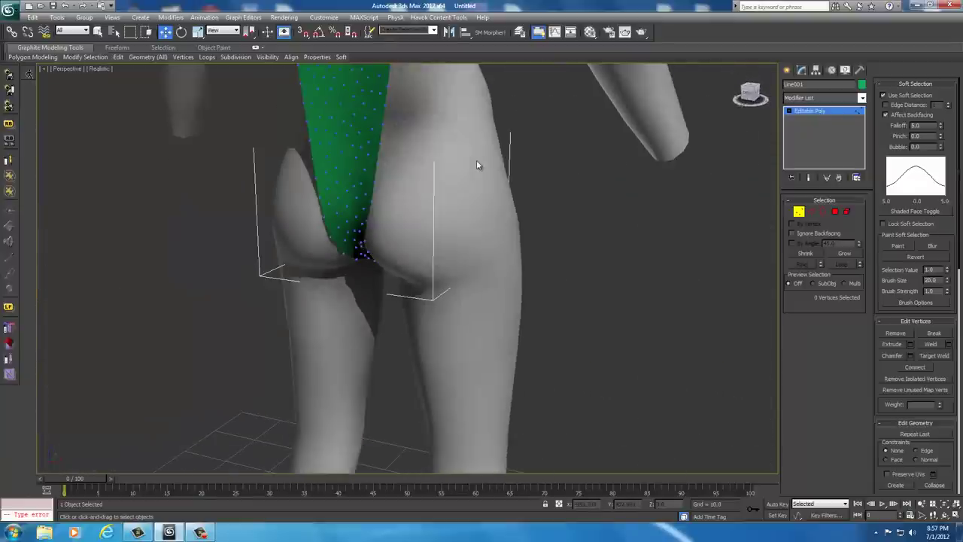
Step: Select both the front and back garment elements at Element level
{"action": "middle_click_drag", "start_coordinate": [477, 161], "coordinate": [544, 235]}
{"action": "scroll", "coordinate": [469, 204], "scroll_direction": "up", "scroll_amount": 2}
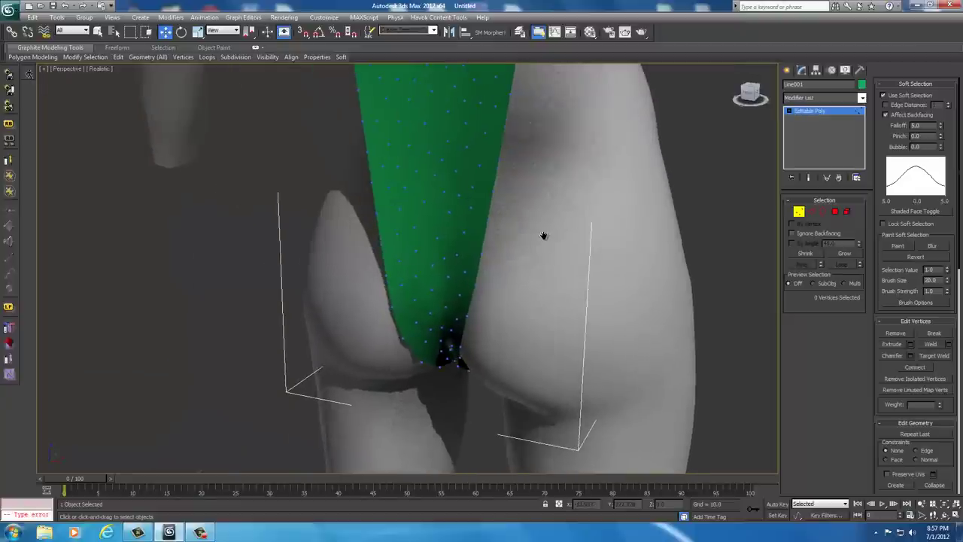
{"action": "left_click_drag", "start_coordinate": [749, 93], "coordinate": [243, 82]}
{"action": "scroll", "coordinate": [689, 145], "scroll_direction": "down", "scroll_amount": 4}
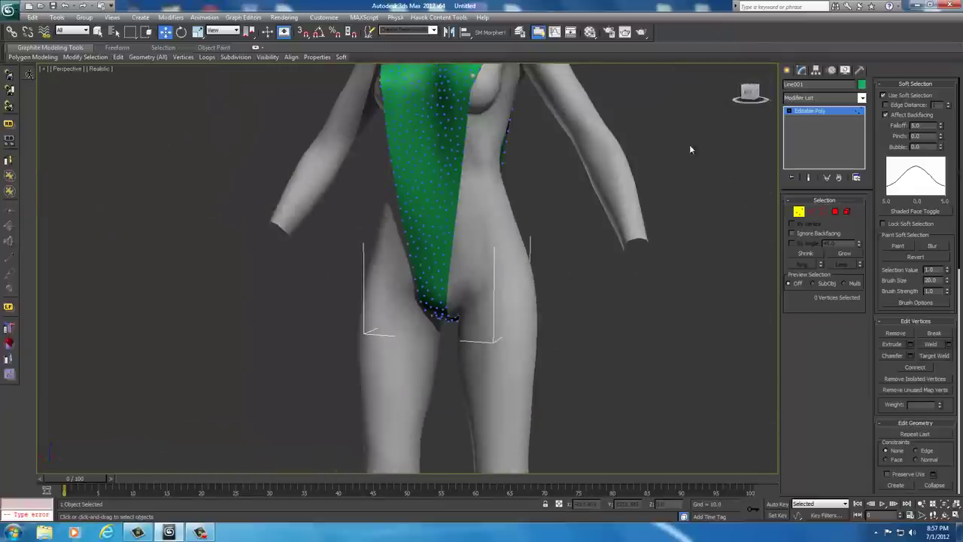
{"action": "left_click", "coordinate": [847, 213]}
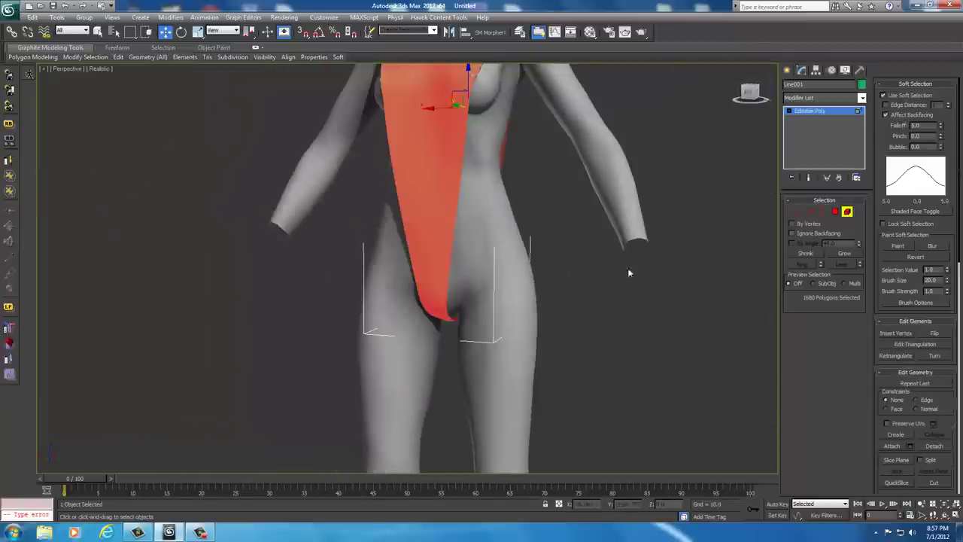
{"action": "middle_click_drag", "start_coordinate": [574, 269], "coordinate": [718, 131], "text": "alt"}
{"action": "left_click", "coordinate": [655, 162]}
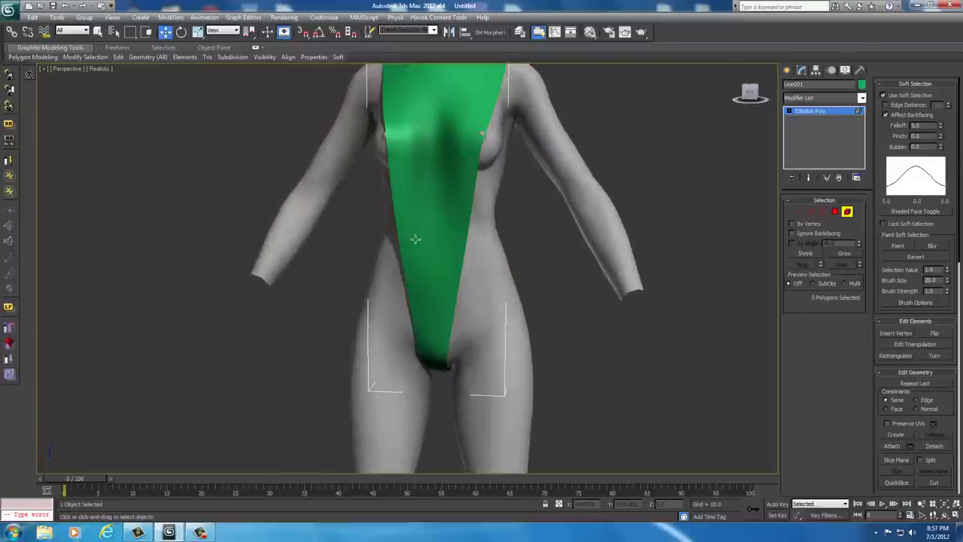
{"action": "left_click", "coordinate": [416, 240]}
{"action": "middle_click_drag", "start_coordinate": [525, 239], "coordinate": [433, 237], "text": "alt"}
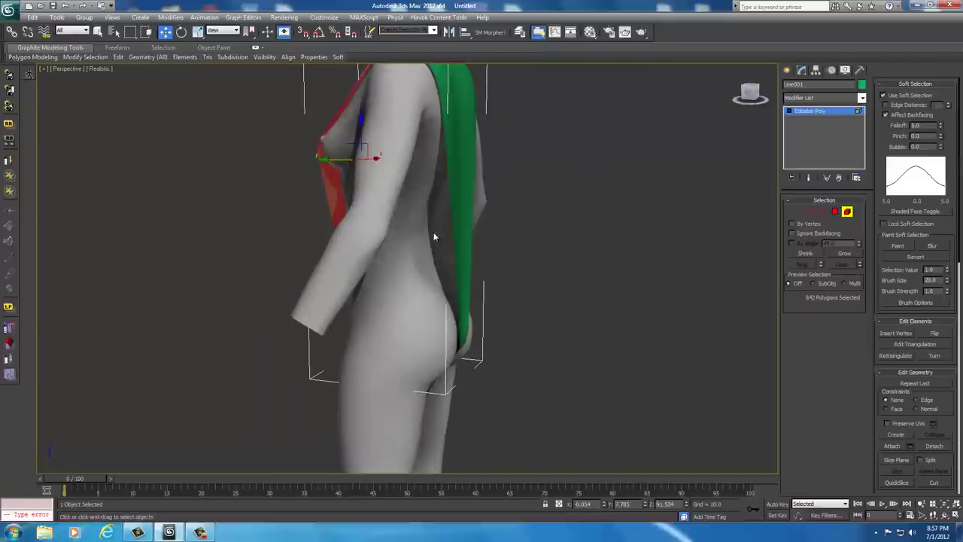
{"action": "left_click", "coordinate": [456, 214], "text": "ctrl"}
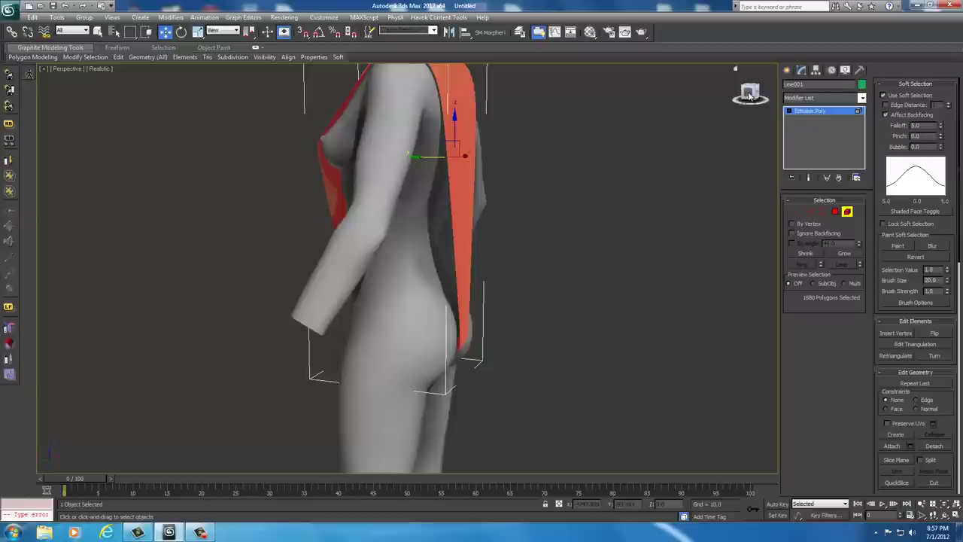
{"action": "left_click_drag", "start_coordinate": [748, 94], "coordinate": [103, 97]}
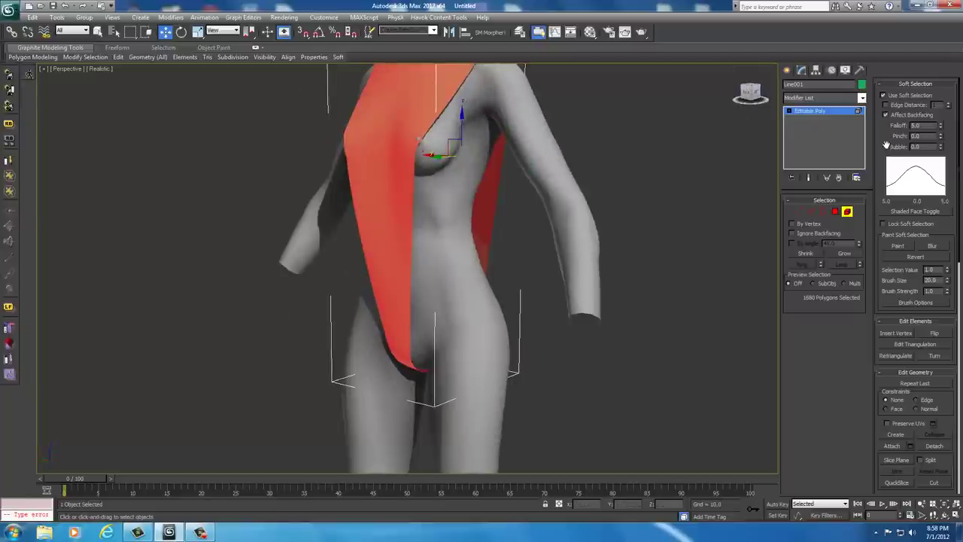
Step: Turn off soft selection, collapse its settings, and start a slice plane on the selected garment elements
{"action": "left_click", "coordinate": [885, 96]}
{"action": "left_click", "coordinate": [892, 85]}
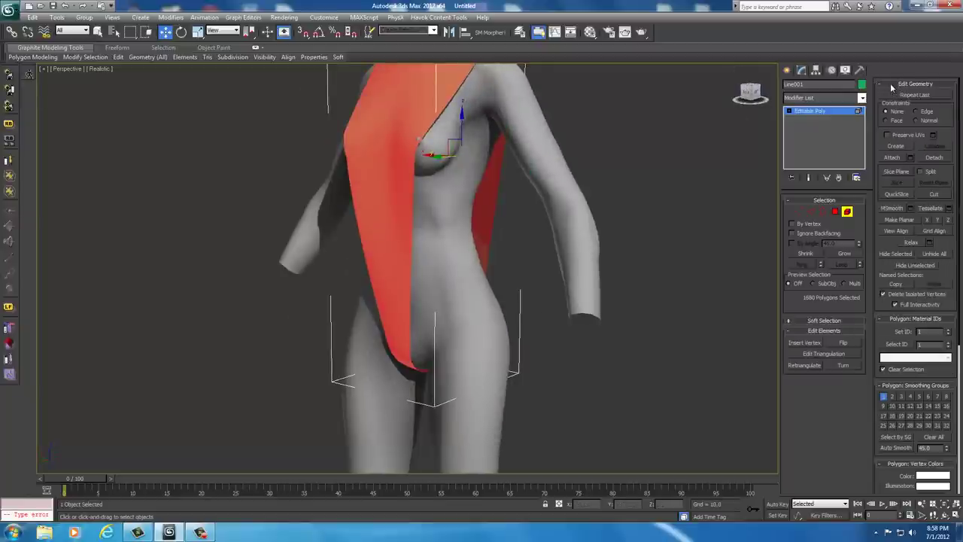
{"action": "left_click", "coordinate": [890, 174]}
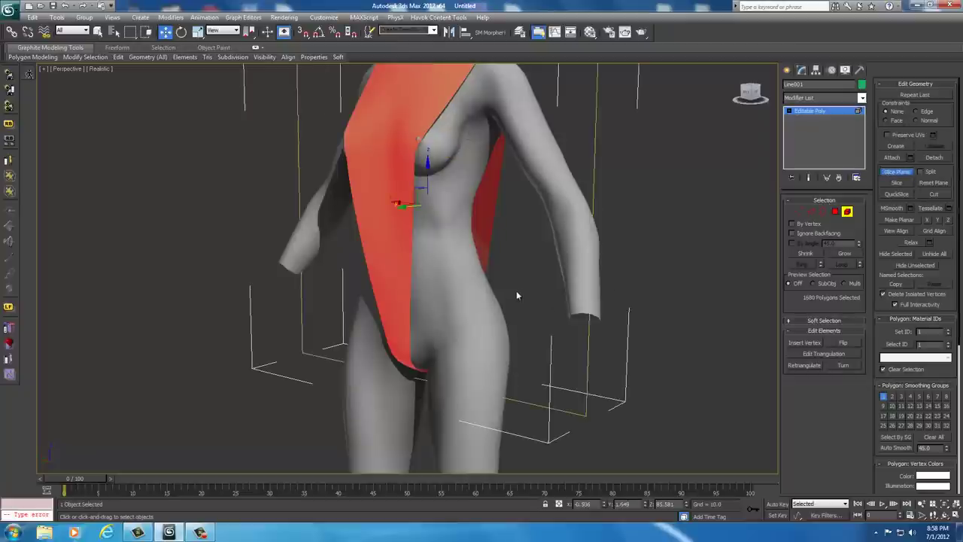
{"action": "middle_click_drag", "start_coordinate": [516, 292], "coordinate": [502, 323]}
{"action": "scroll", "coordinate": [501, 356], "scroll_direction": "down", "scroll_amount": 4}
{"action": "scroll", "coordinate": [501, 323], "scroll_direction": "up", "scroll_amount": 2}
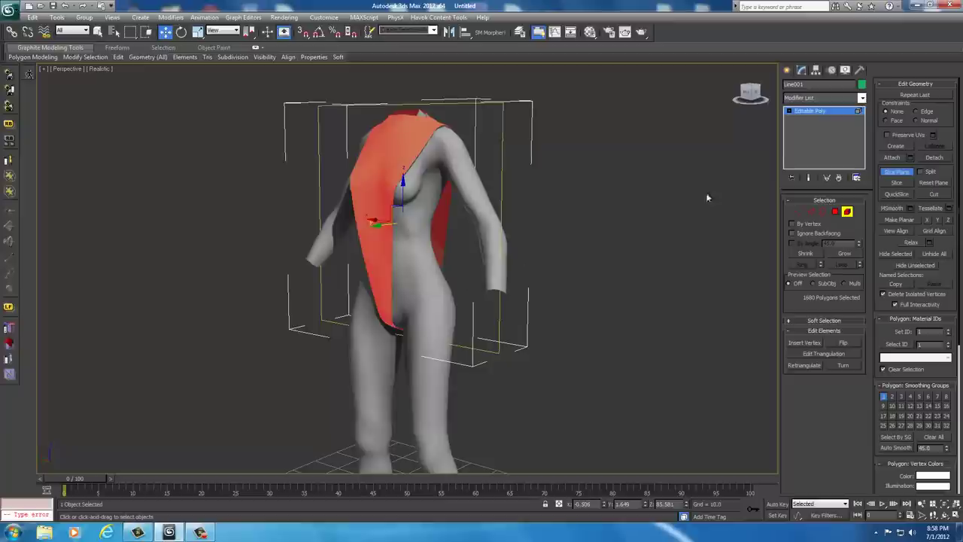
Step: Rotate the slice plane about its X axis so it lies horizontally through the torso
{"action": "left_click_drag", "start_coordinate": [748, 93], "coordinate": [55, 93]}
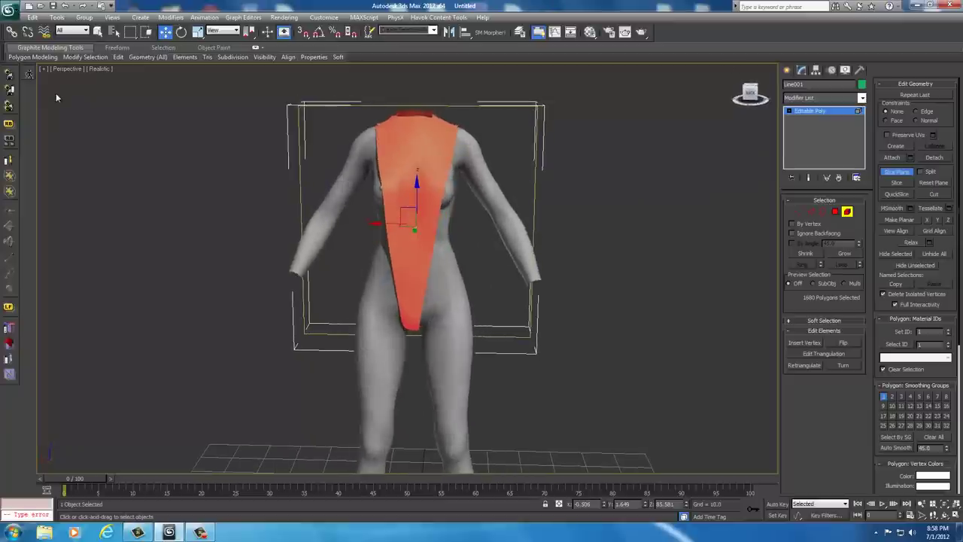
{"action": "right_click", "coordinate": [486, 251]}
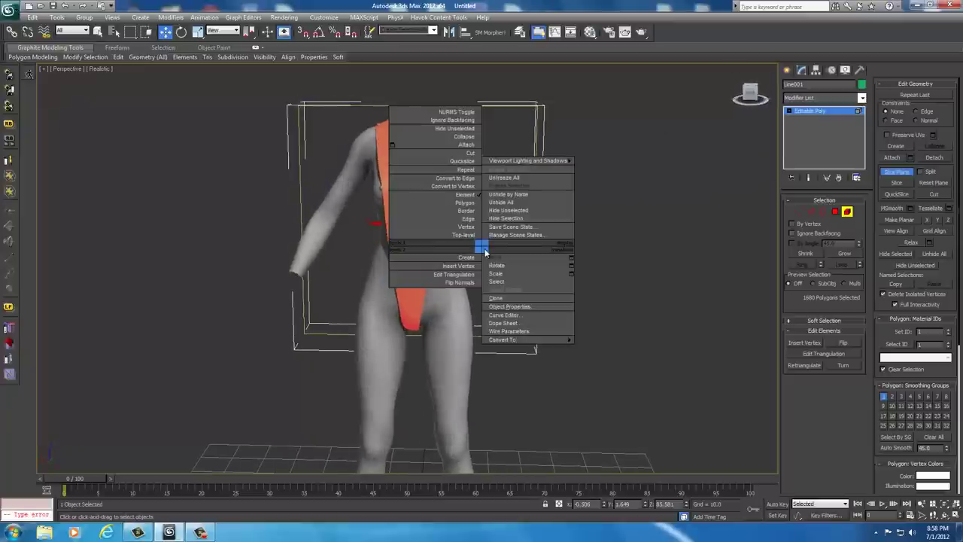
{"action": "left_click", "coordinate": [500, 266]}
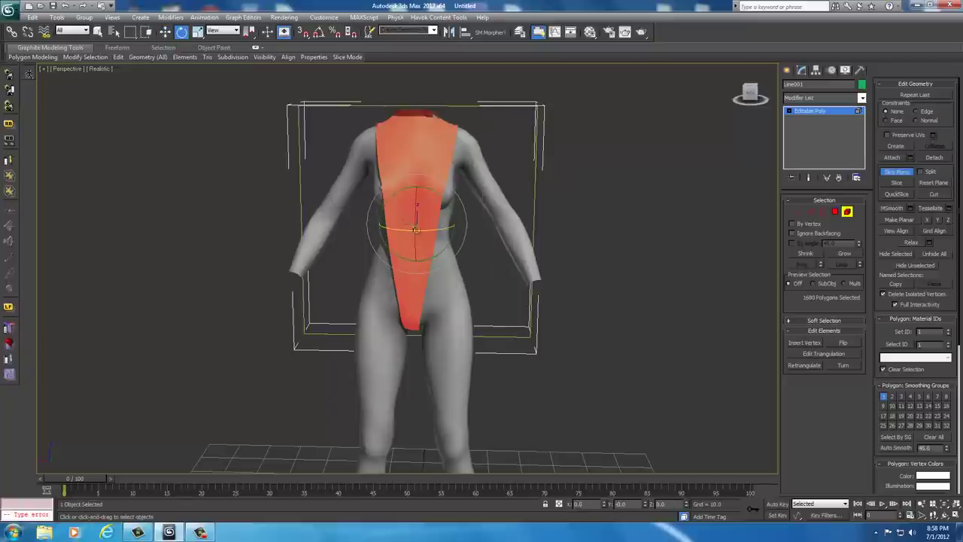
{"action": "mouse_move", "coordinate": [415, 228]}
{"action": "left_mouse_down"}
{"action": "mouse_move", "coordinate": [414, 203]}
{"action": "mouse_move", "coordinate": [412, 308]}
{"action": "mouse_move", "coordinate": [413, 214]}
{"action": "left_mouse_up"}
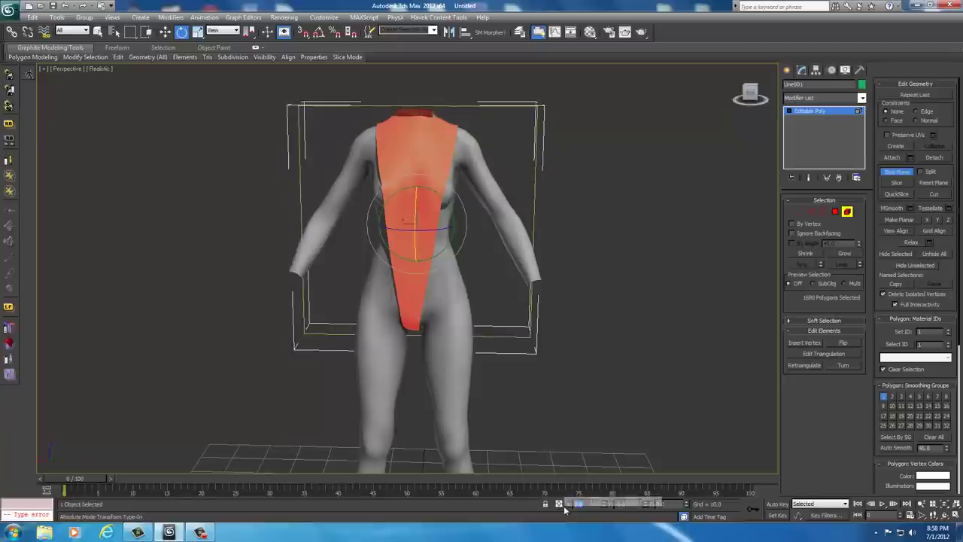
{"action": "key", "text": "Return"}
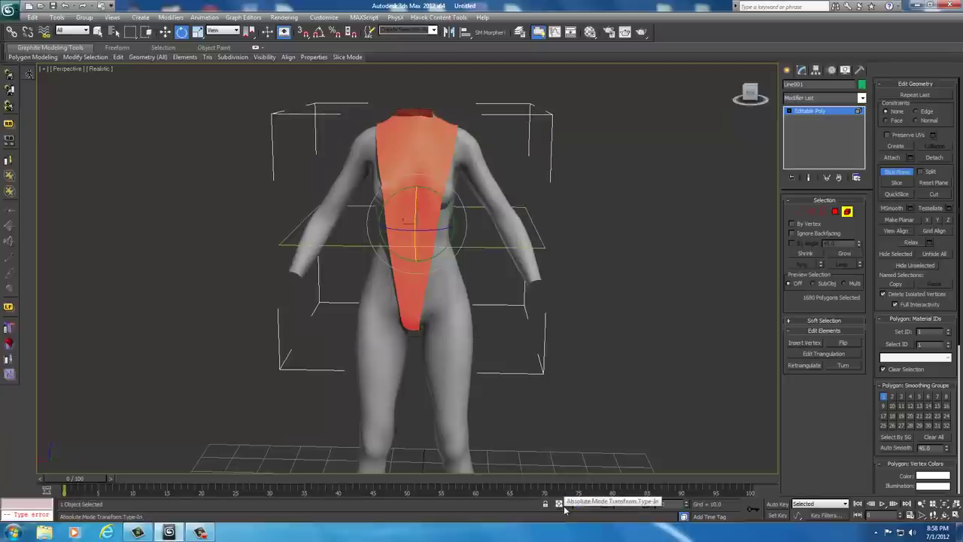
Step: Move the horizontal slice plane straight down from the waist to hip level, at about Z 72.9
{"action": "right_click", "coordinate": [418, 233]}
{"action": "left_click", "coordinate": [431, 237]}
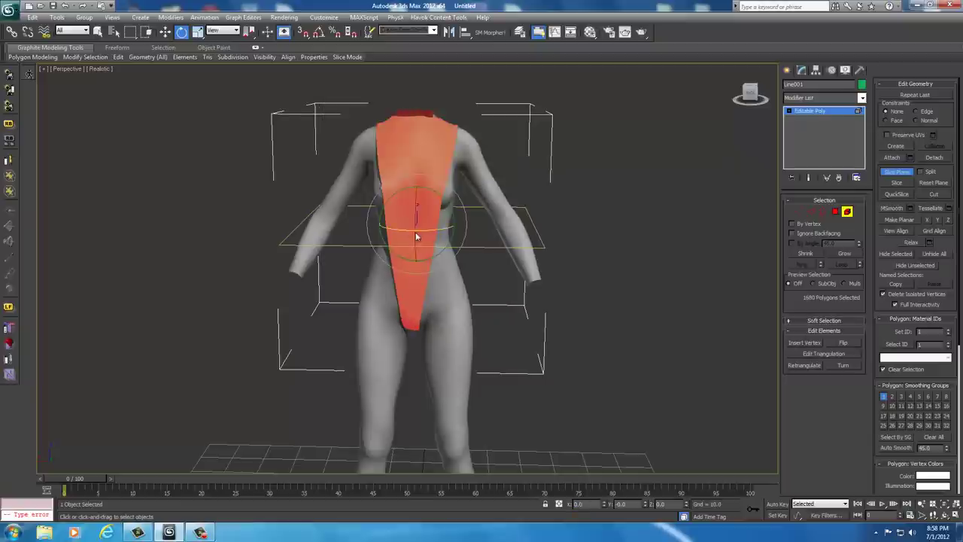
{"action": "right_click", "coordinate": [421, 231]}
{"action": "left_click", "coordinate": [430, 242]}
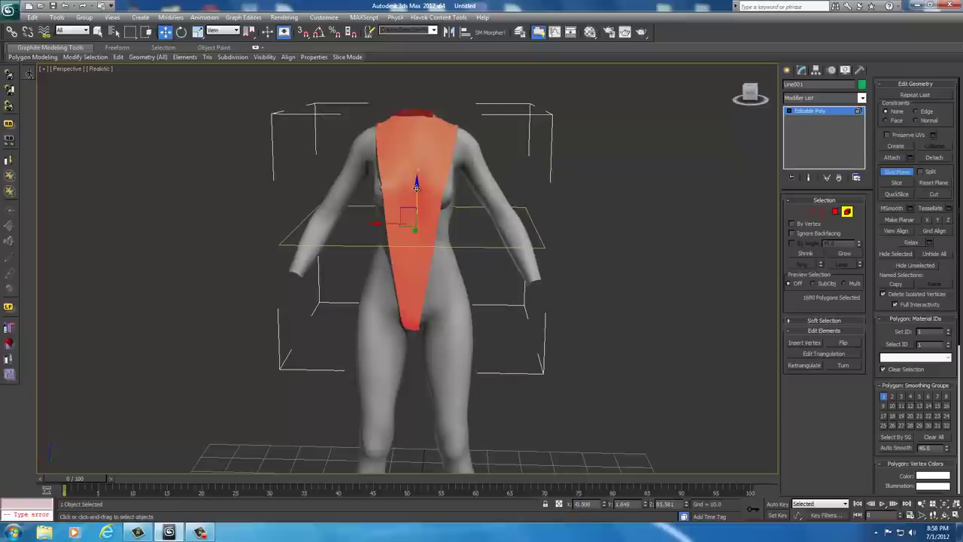
{"action": "left_click_drag", "start_coordinate": [413, 192], "coordinate": [418, 242]}
{"action": "middle_click_drag", "start_coordinate": [456, 333], "coordinate": [452, 293]}
{"action": "scroll", "coordinate": [453, 294], "scroll_direction": "up", "scroll_amount": 4}
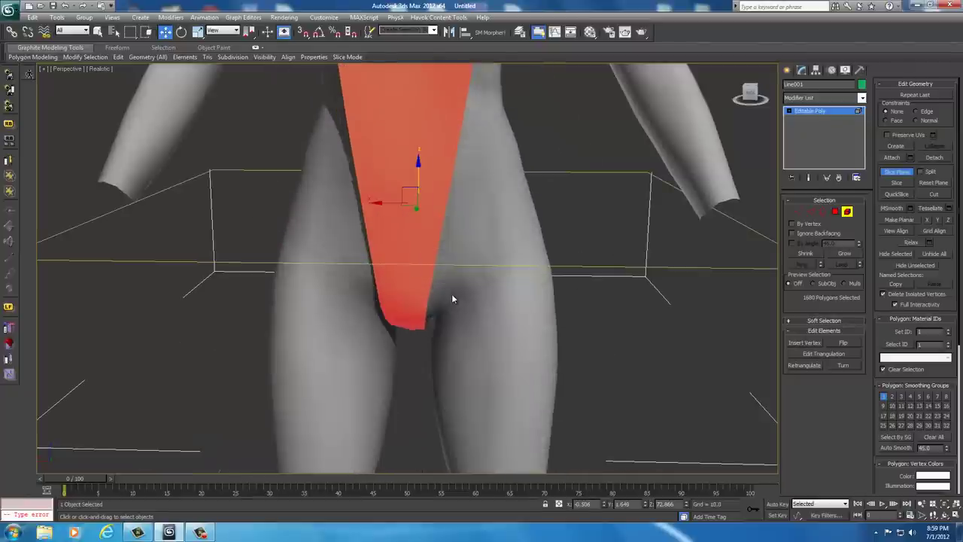
Step: Show Hidden Line shading and lower the slice plane close to the crotch, at about Z 70.5
{"action": "left_click", "coordinate": [104, 69]}
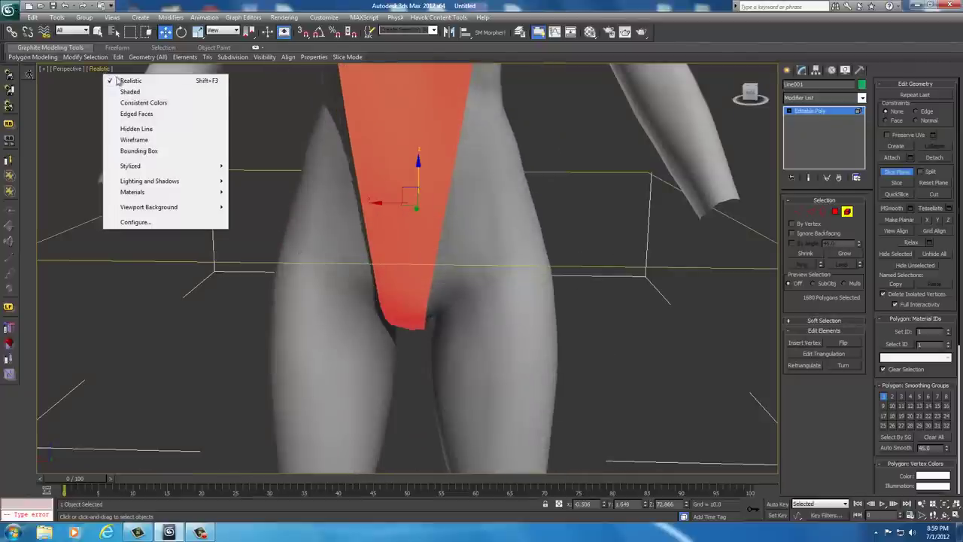
{"action": "left_click", "coordinate": [141, 129]}
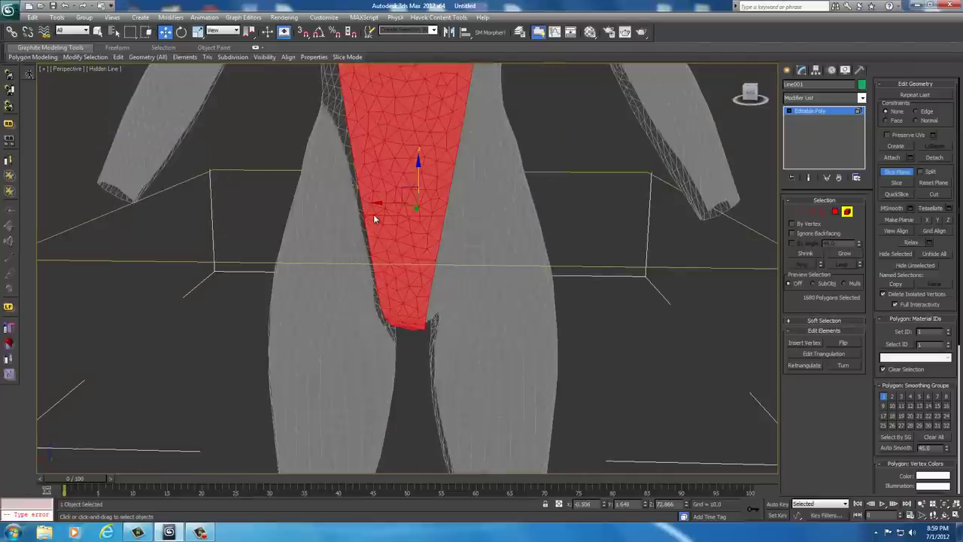
{"action": "scroll", "coordinate": [414, 223], "scroll_direction": "up", "scroll_amount": 3}
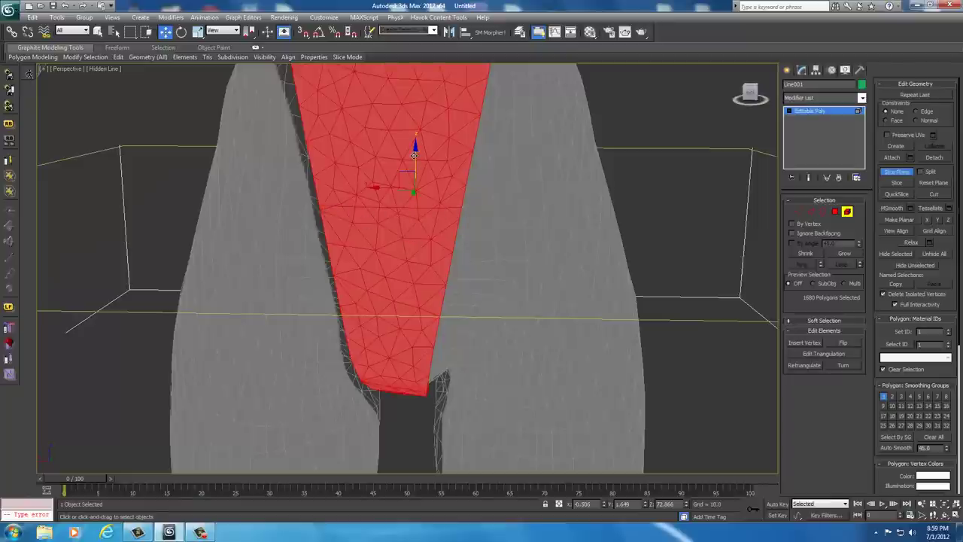
{"action": "left_click_drag", "start_coordinate": [414, 155], "coordinate": [402, 182]}
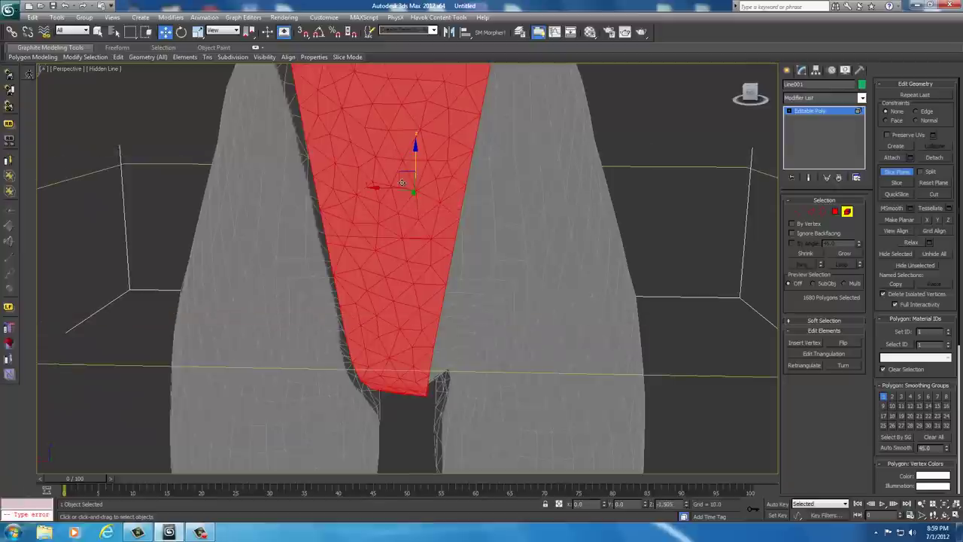
{"action": "mouse_move", "coordinate": [402, 182]}
{"action": "left_mouse_down"}
{"action": "mouse_move", "coordinate": [401, 227]}
{"action": "mouse_move", "coordinate": [413, 234]}
{"action": "mouse_move", "coordinate": [415, 195]}
{"action": "left_mouse_up"}
Step: Tilt the slice plane about -10.7 degrees around X so it sits lower at the front than at the back
{"action": "left_click_drag", "start_coordinate": [749, 95], "coordinate": [660, 97]}
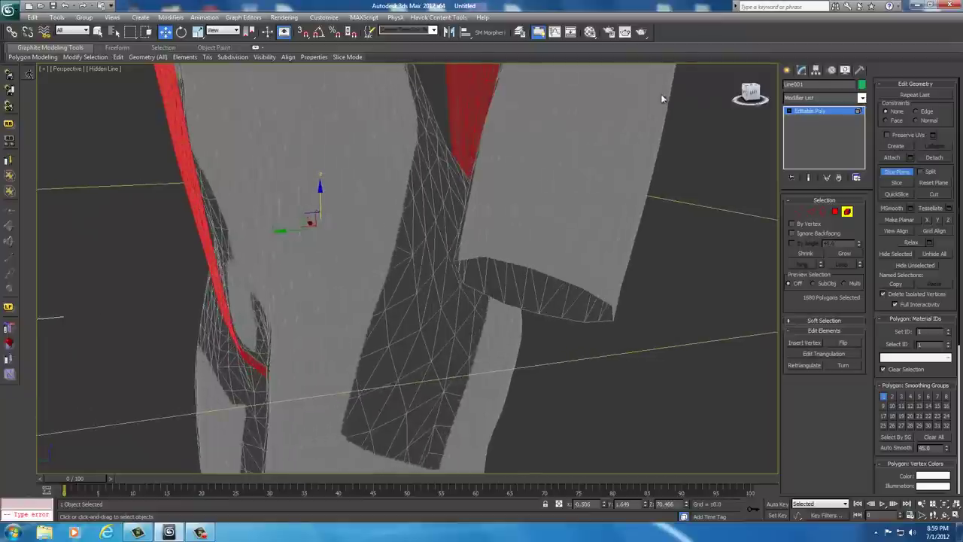
{"action": "right_click", "coordinate": [391, 202]}
{"action": "left_click", "coordinate": [400, 221]}
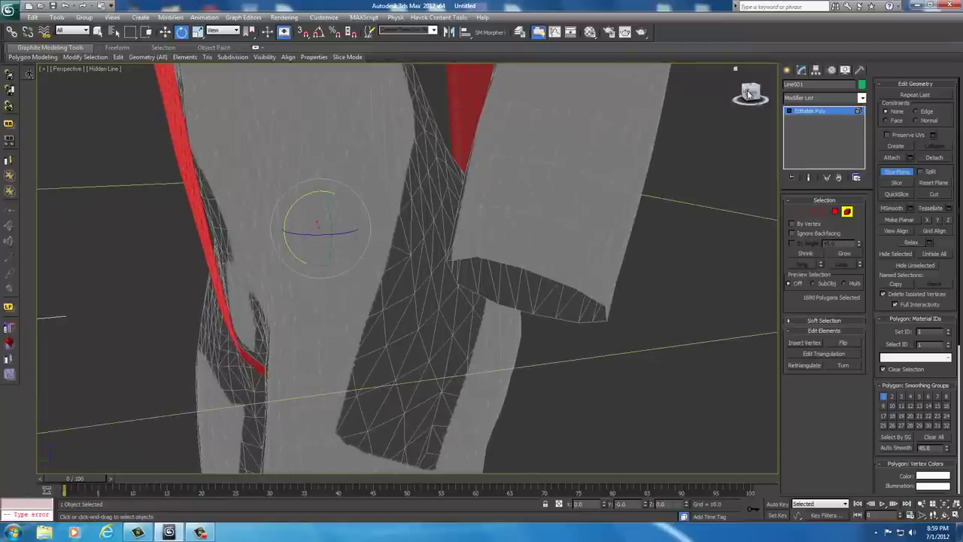
{"action": "left_click_drag", "start_coordinate": [751, 95], "coordinate": [54, 92]}
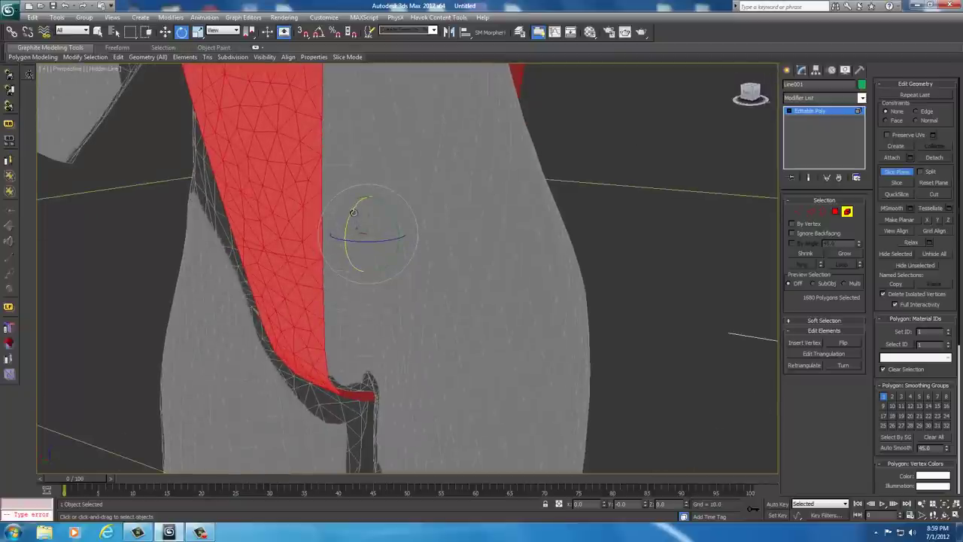
{"action": "left_click_drag", "start_coordinate": [353, 212], "coordinate": [348, 221]}
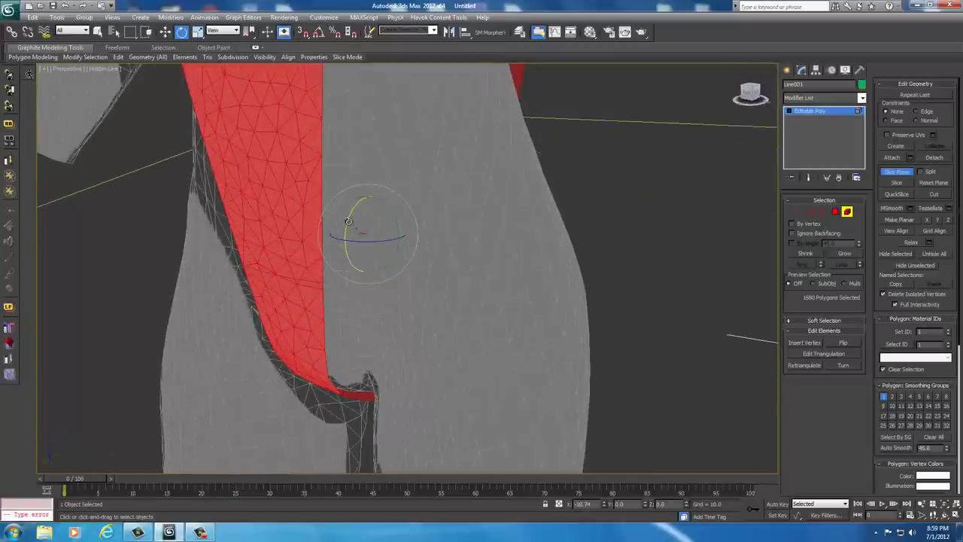
Step: Raise the tilted slice plane by about 0.5 along Z
{"action": "left_click_drag", "start_coordinate": [753, 95], "coordinate": [592, 97]}
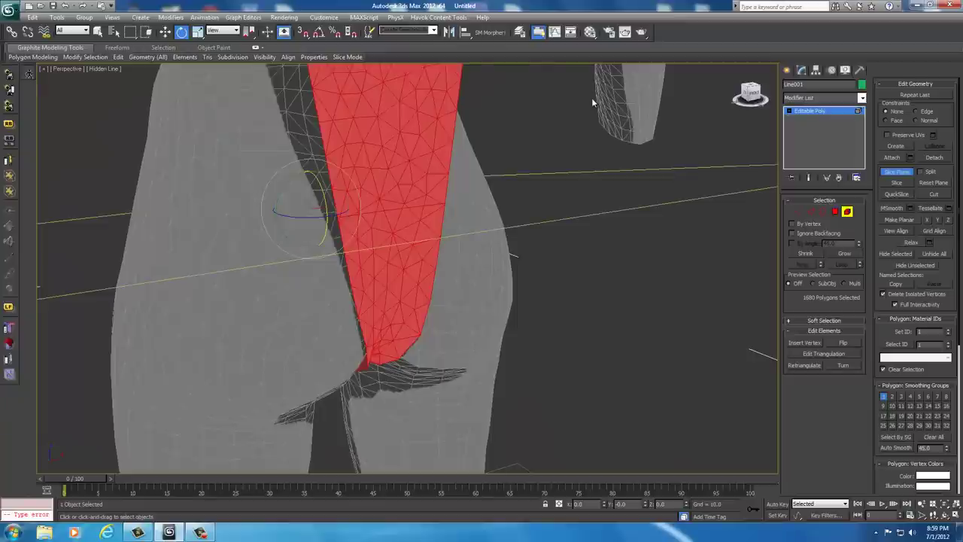
{"action": "right_click", "coordinate": [402, 195]}
{"action": "left_click", "coordinate": [421, 201]}
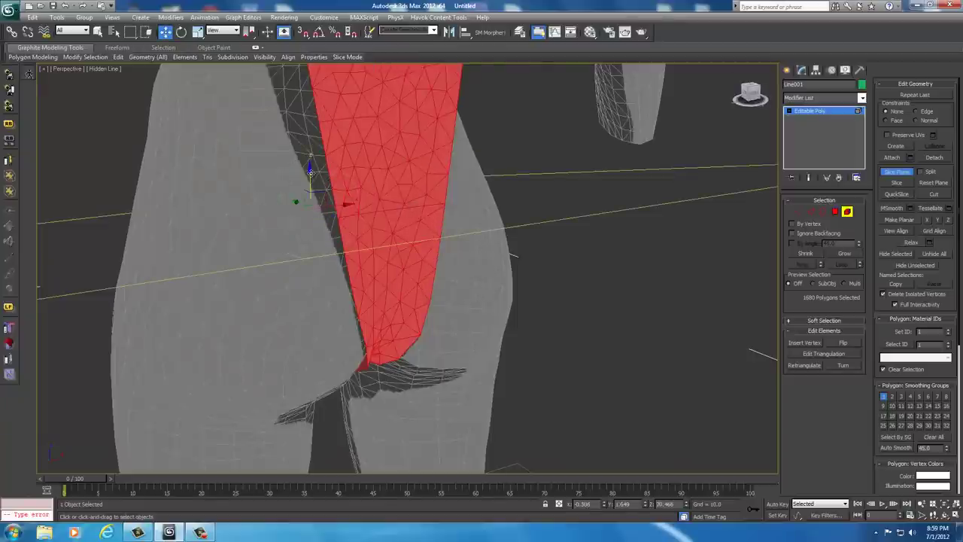
{"action": "left_click_drag", "start_coordinate": [310, 172], "coordinate": [310, 159]}
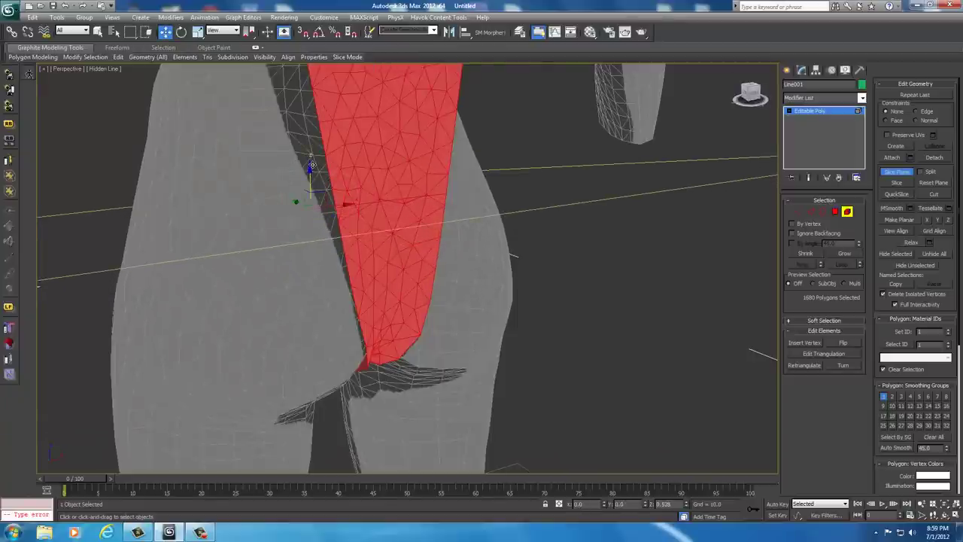
Step: Check the plane from front and back, slice the selected garment elements along it, then end slicing at Polygon level
{"action": "left_click_drag", "start_coordinate": [745, 94], "coordinate": [501, 151]}
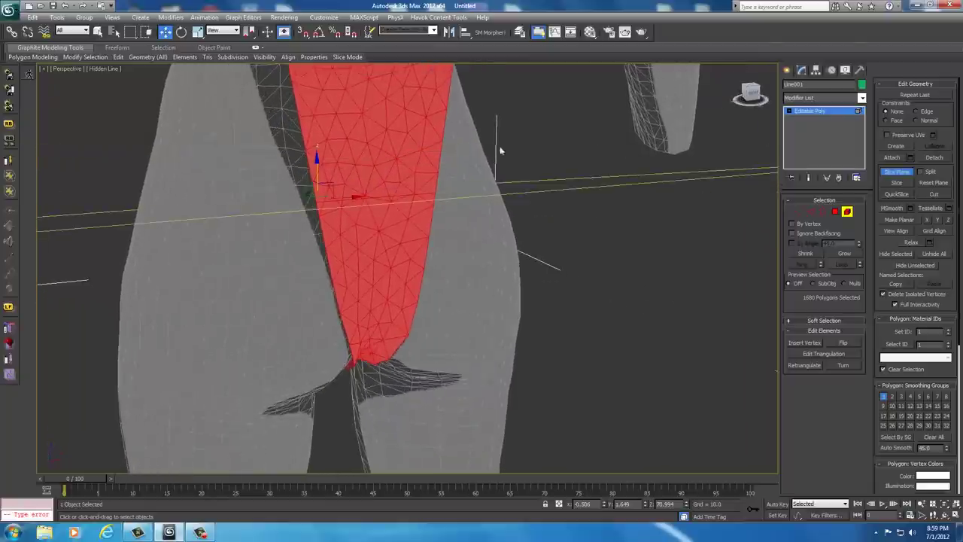
{"action": "left_click_drag", "start_coordinate": [753, 92], "coordinate": [222, 84]}
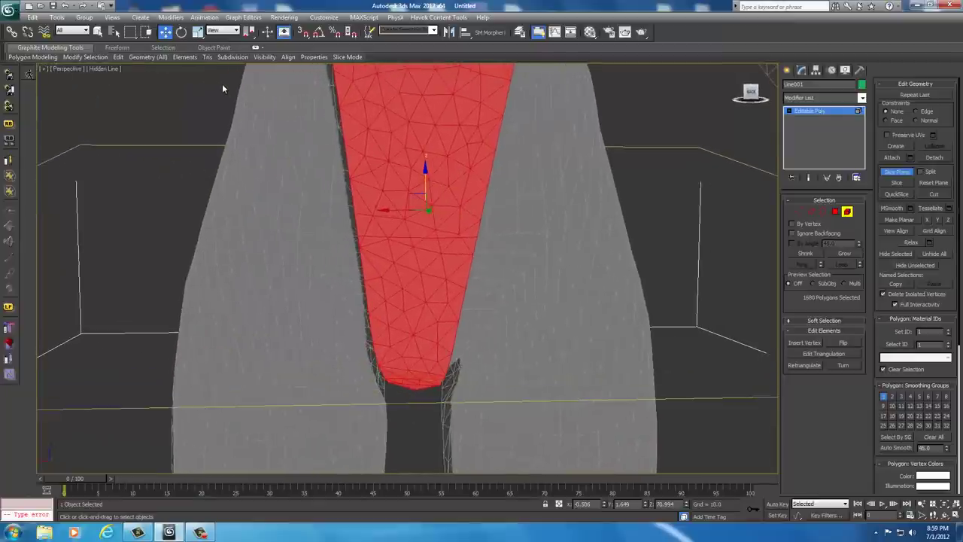
{"action": "mouse_move", "coordinate": [222, 89]}
{"action": "middle_mouse_down", "text": "alt"}
{"action": "mouse_move", "coordinate": [211, 91]}
{"action": "mouse_move", "coordinate": [233, 98]}
{"action": "middle_mouse_up", "text": "alt"}
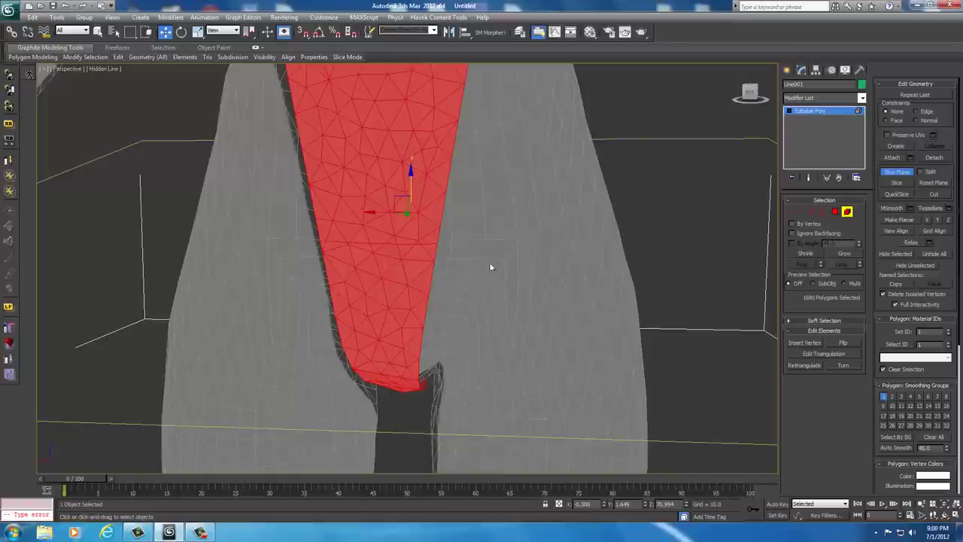
{"action": "left_click_drag", "start_coordinate": [746, 98], "coordinate": [566, 102]}
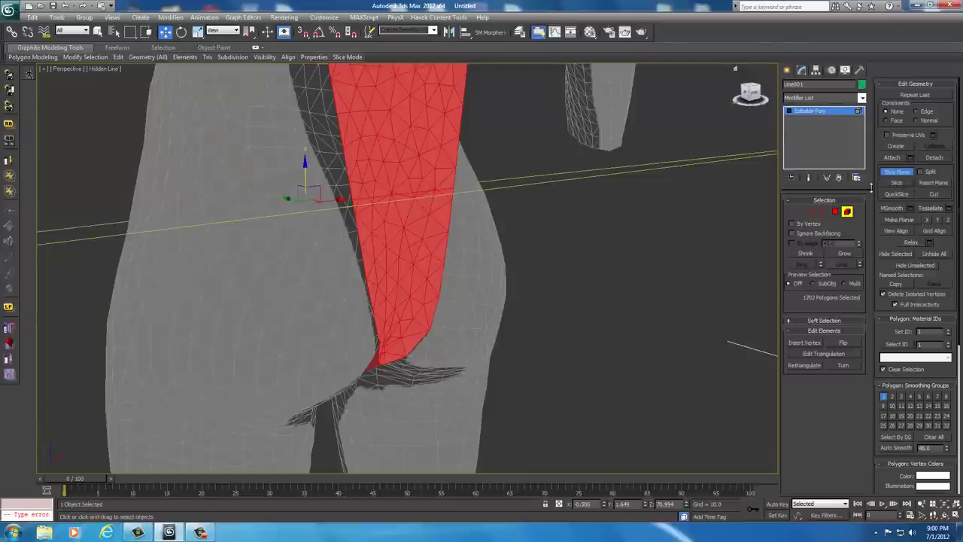
{"action": "left_click", "coordinate": [893, 173]}
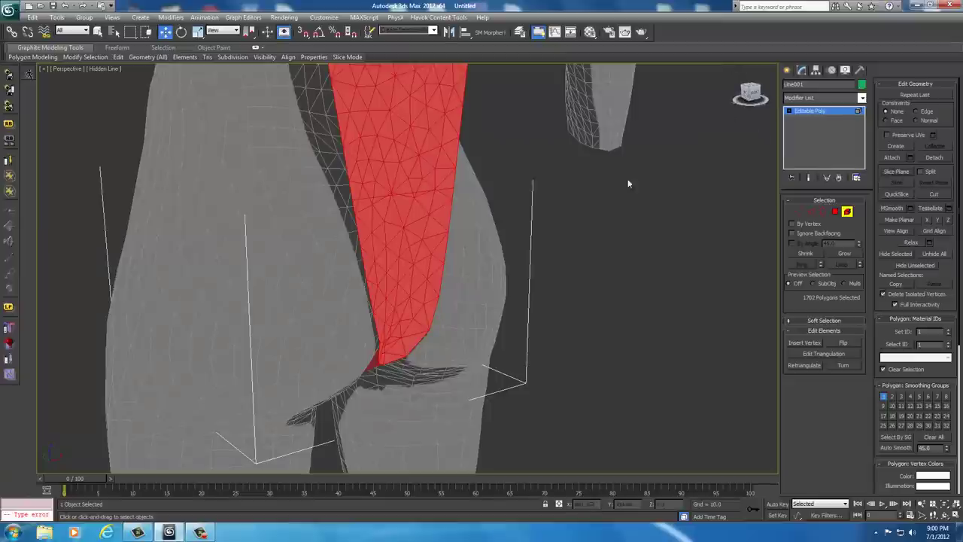
{"action": "left_click", "coordinate": [836, 213]}
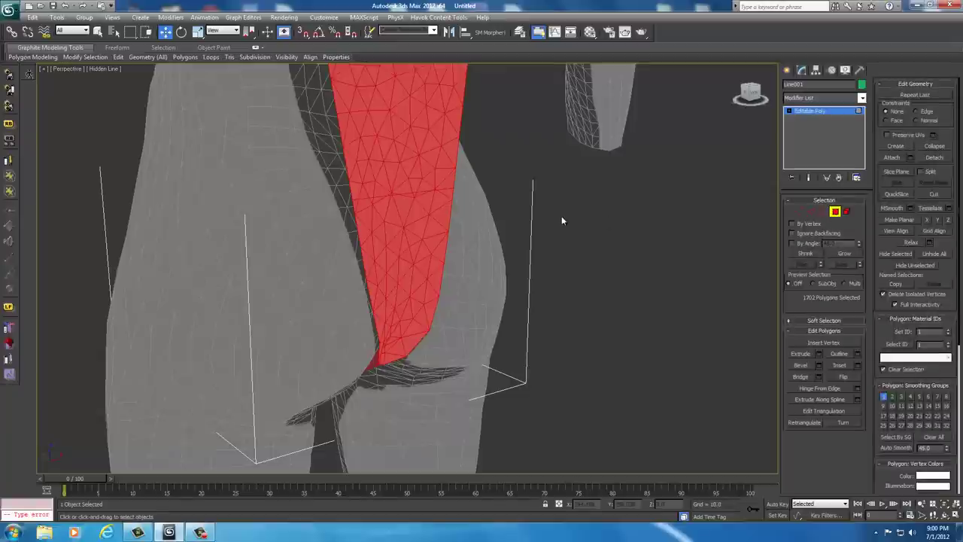
Step: Clear the garment's polygon selection and, with the Select tool, start a new one just above the slice line at the narrow panel's left edge
{"action": "middle_click_drag", "start_coordinate": [564, 219], "coordinate": [556, 239]}
{"action": "left_click", "coordinate": [641, 224]}
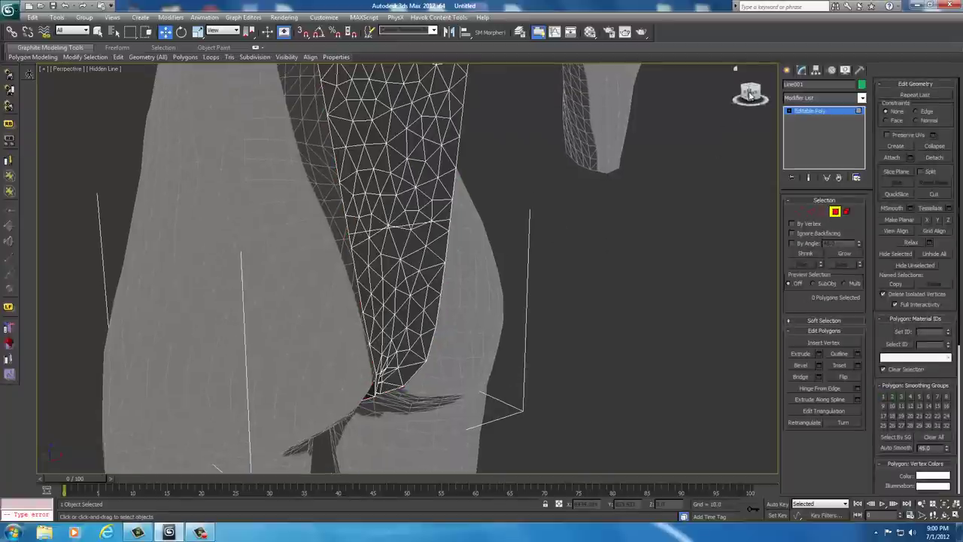
{"action": "mouse_move", "coordinate": [748, 96]}
{"action": "left_mouse_down"}
{"action": "mouse_move", "coordinate": [727, 99]}
{"action": "mouse_move", "coordinate": [736, 104]}
{"action": "left_mouse_up"}
{"action": "scroll", "coordinate": [450, 201], "scroll_direction": "up", "scroll_amount": 3}
{"action": "middle_click_drag", "start_coordinate": [442, 199], "coordinate": [510, 251], "text": "alt"}
{"action": "scroll", "coordinate": [555, 254], "scroll_direction": "up", "scroll_amount": 5}
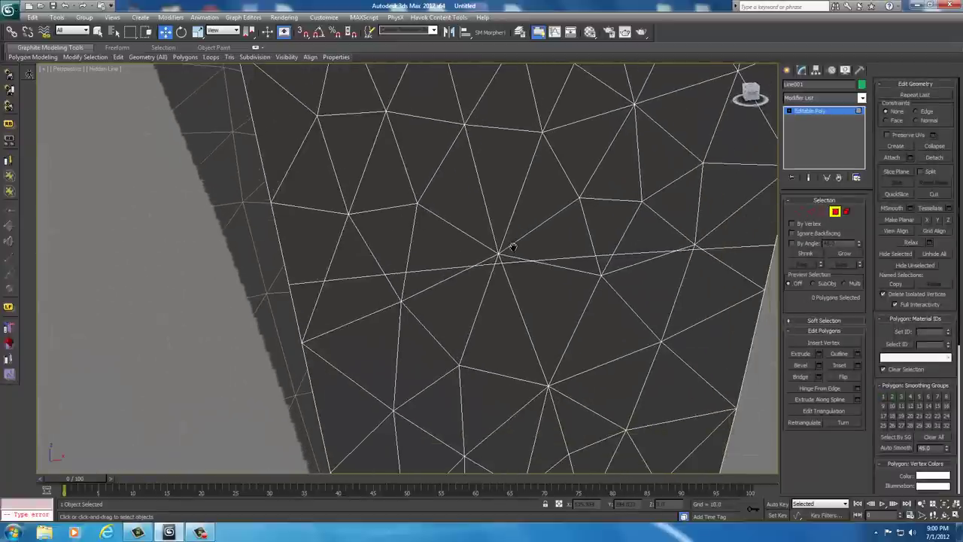
{"action": "left_click", "coordinate": [318, 262]}
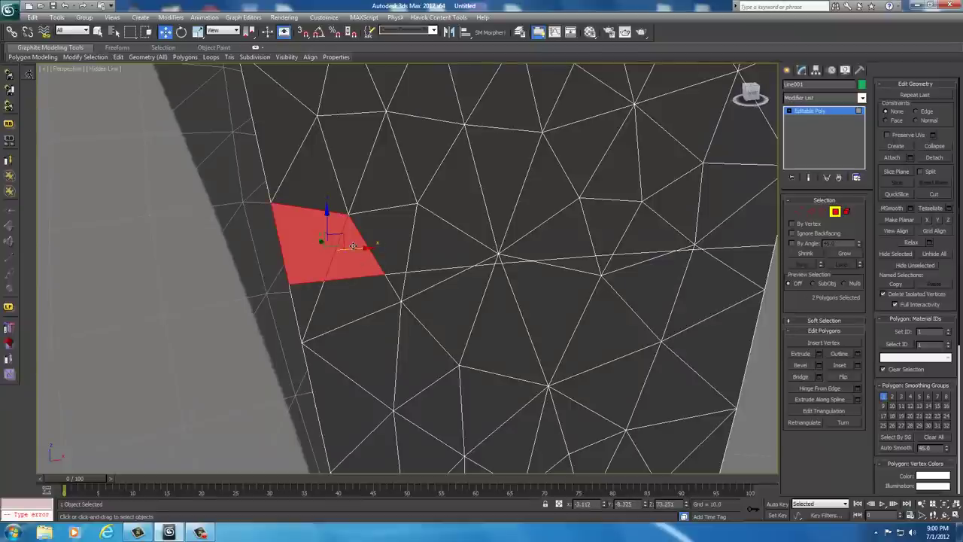
{"action": "right_click", "coordinate": [352, 246]}
{"action": "left_click", "coordinate": [361, 279]}
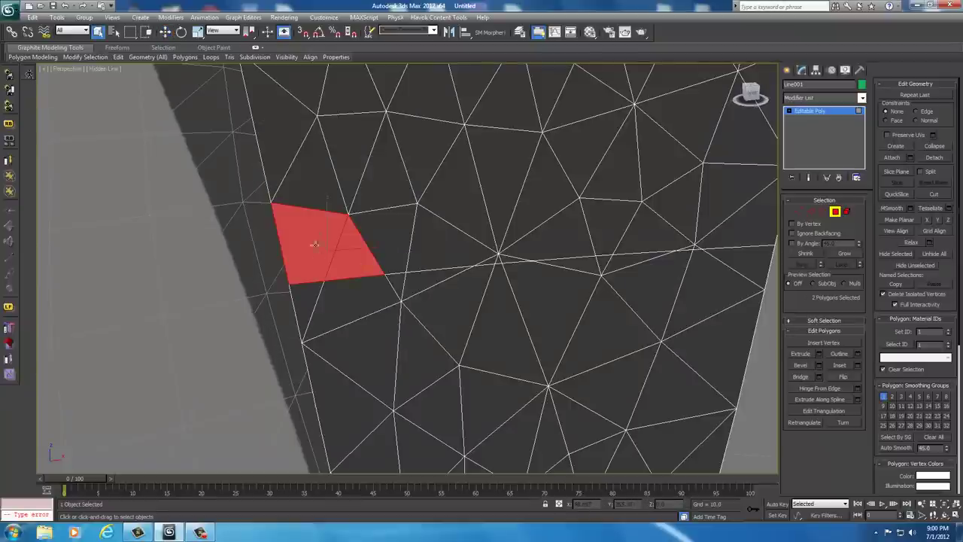
Step: Extend the polygon selection along the slice line to past the panel's middle, including the triangles fanning up from the vertex near the line
{"action": "left_click", "coordinate": [385, 248], "text": "ctrl"}
{"action": "left_click", "coordinate": [445, 248], "text": "ctrl"}
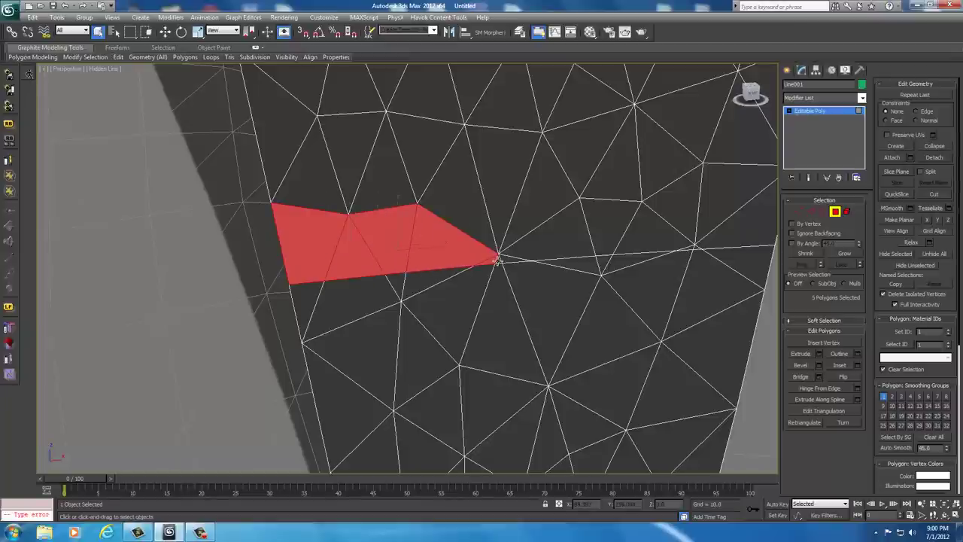
{"action": "left_click", "coordinate": [536, 248], "text": "ctrl"}
{"action": "left_click", "coordinate": [513, 223], "text": "ctrl"}
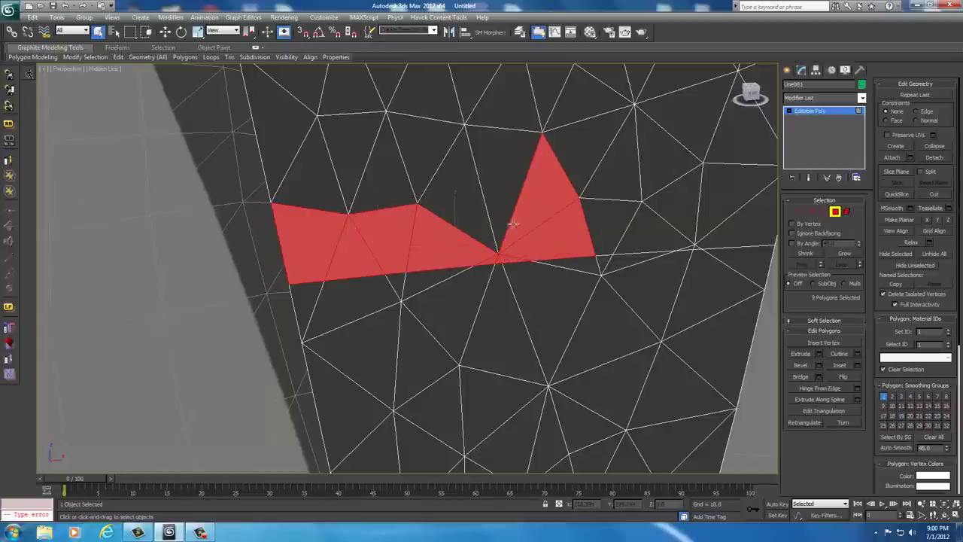
{"action": "left_click", "coordinate": [501, 221], "text": "ctrl"}
{"action": "left_click", "coordinate": [474, 223], "text": "ctrl"}
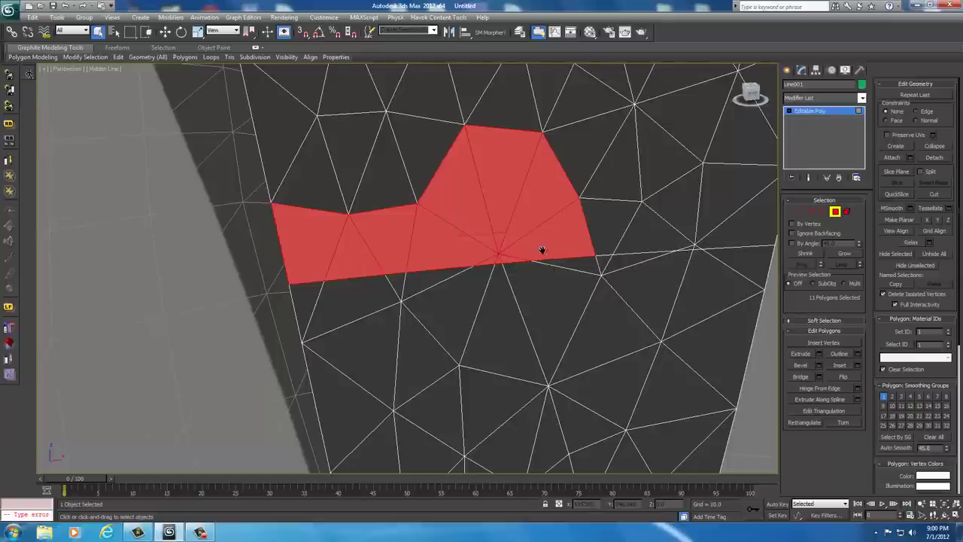
Step: Add the remaining polygons above the slice line up to the panel's right edge, and delete the selected strip
{"action": "middle_click_drag", "start_coordinate": [542, 249], "coordinate": [402, 260]}
{"action": "left_click", "coordinate": [267, 252], "text": "ctrl"}
{"action": "left_click", "coordinate": [323, 264], "text": "ctrl"}
{"action": "left_click", "coordinate": [346, 241], "text": "ctrl"}
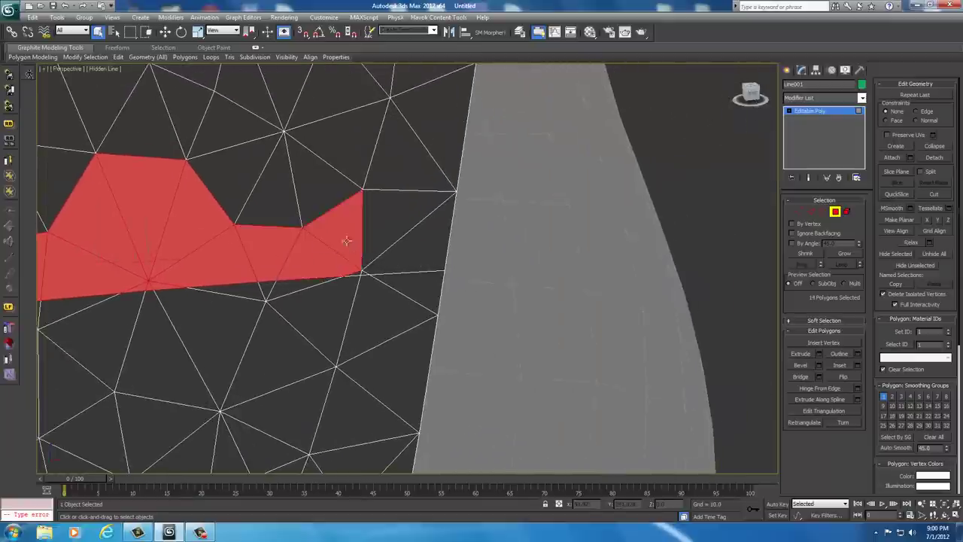
{"action": "left_click", "coordinate": [406, 259], "text": "ctrl"}
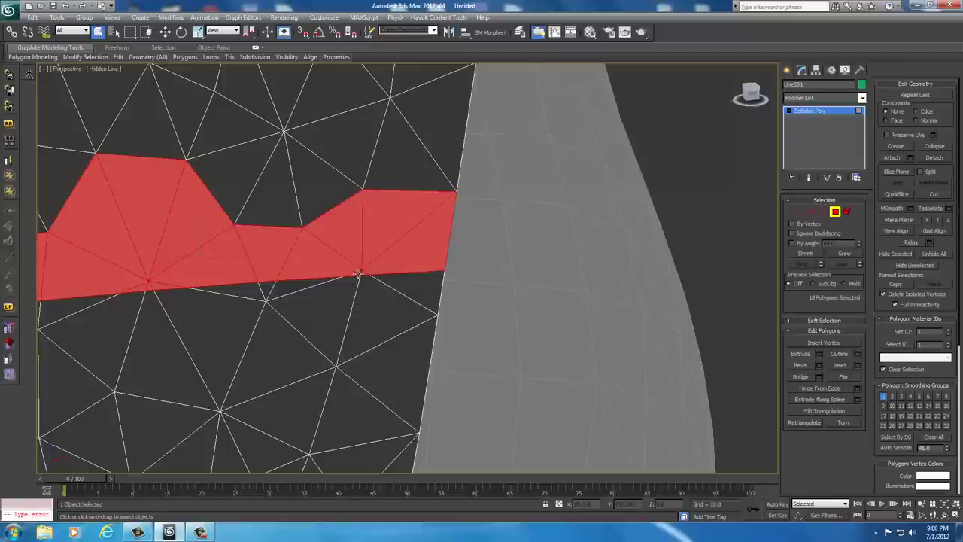
{"action": "middle_click_drag", "start_coordinate": [361, 240], "coordinate": [578, 248]}
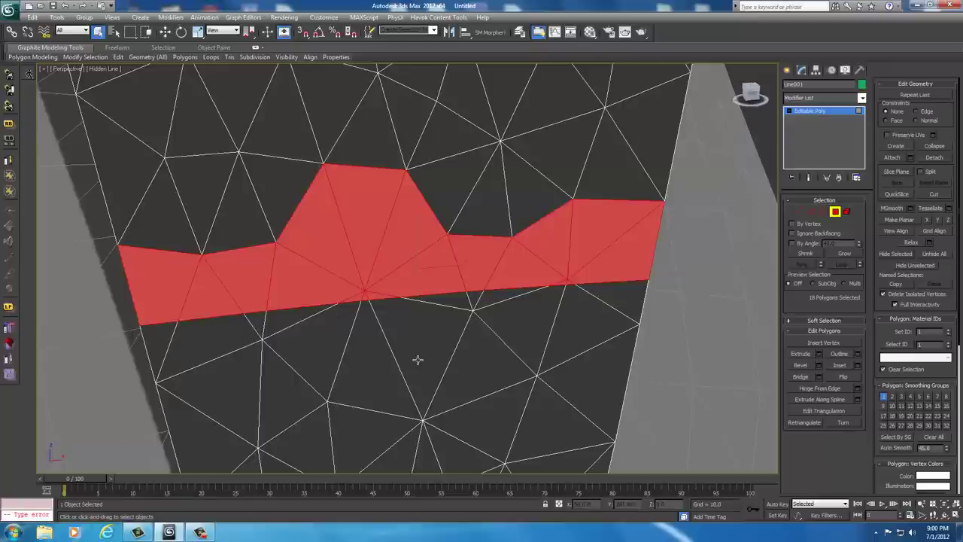
{"action": "scroll", "coordinate": [418, 360], "scroll_direction": "down", "scroll_amount": 6}
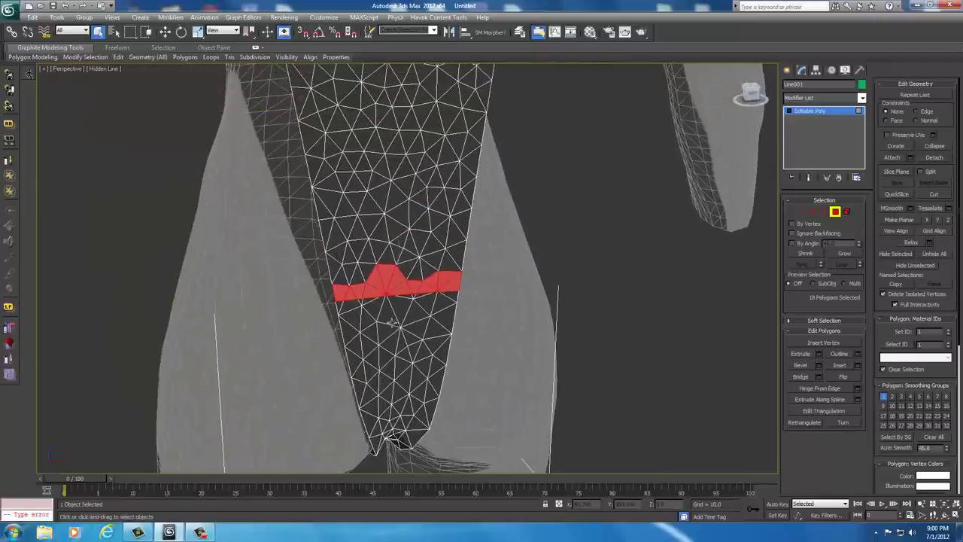
{"action": "key", "text": "z"}
{"action": "middle_click_drag", "start_coordinate": [322, 318], "coordinate": [352, 313]}
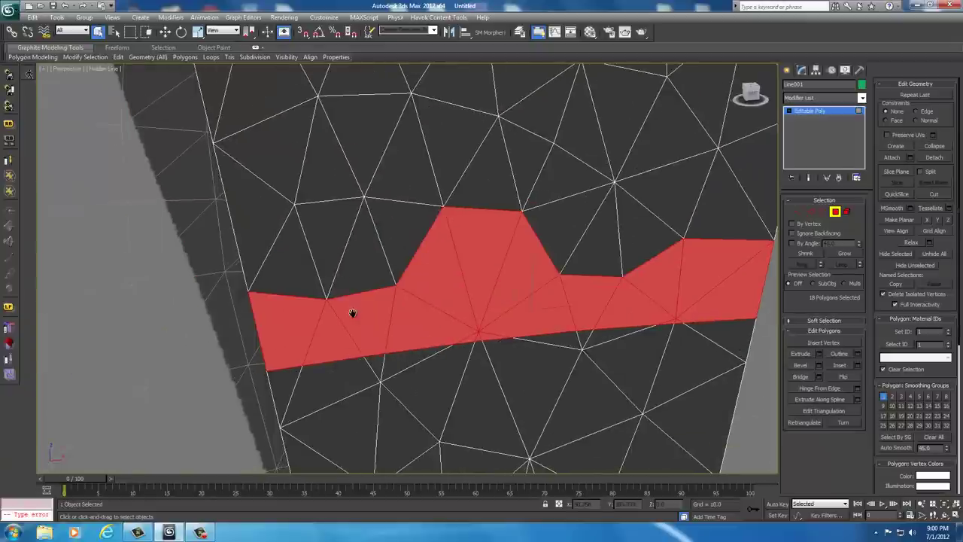
{"action": "scroll", "coordinate": [422, 307], "scroll_direction": "down", "scroll_amount": 5}
{"action": "key", "text": "Delete"}
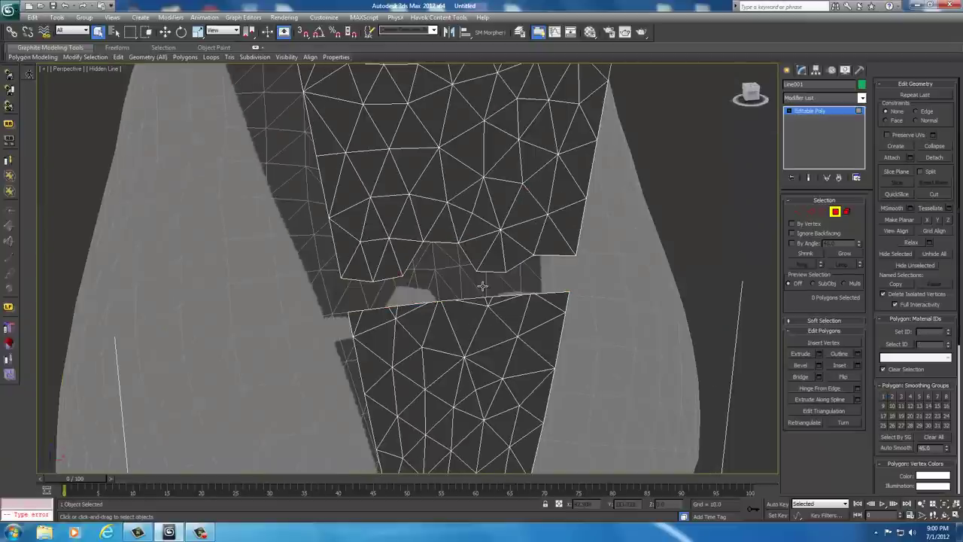